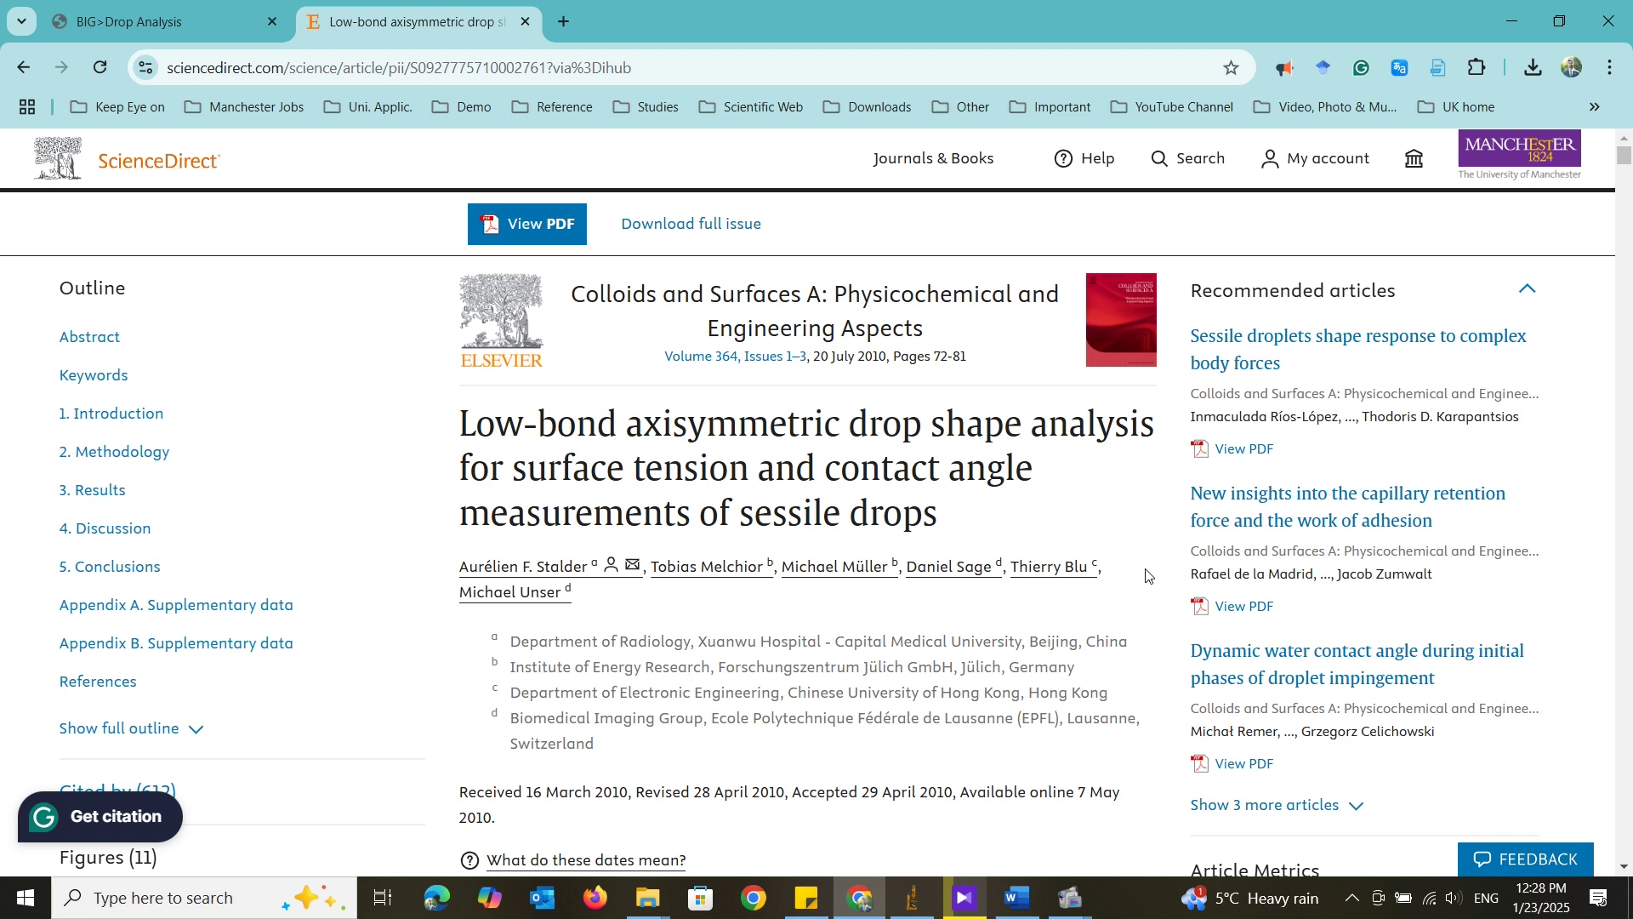
Scroll the ScienceDirect drop shape analysis article down to its Abstract
{"action": "scroll", "coordinate": [1146, 575], "scroll_direction": "down", "scroll_amount": 6}
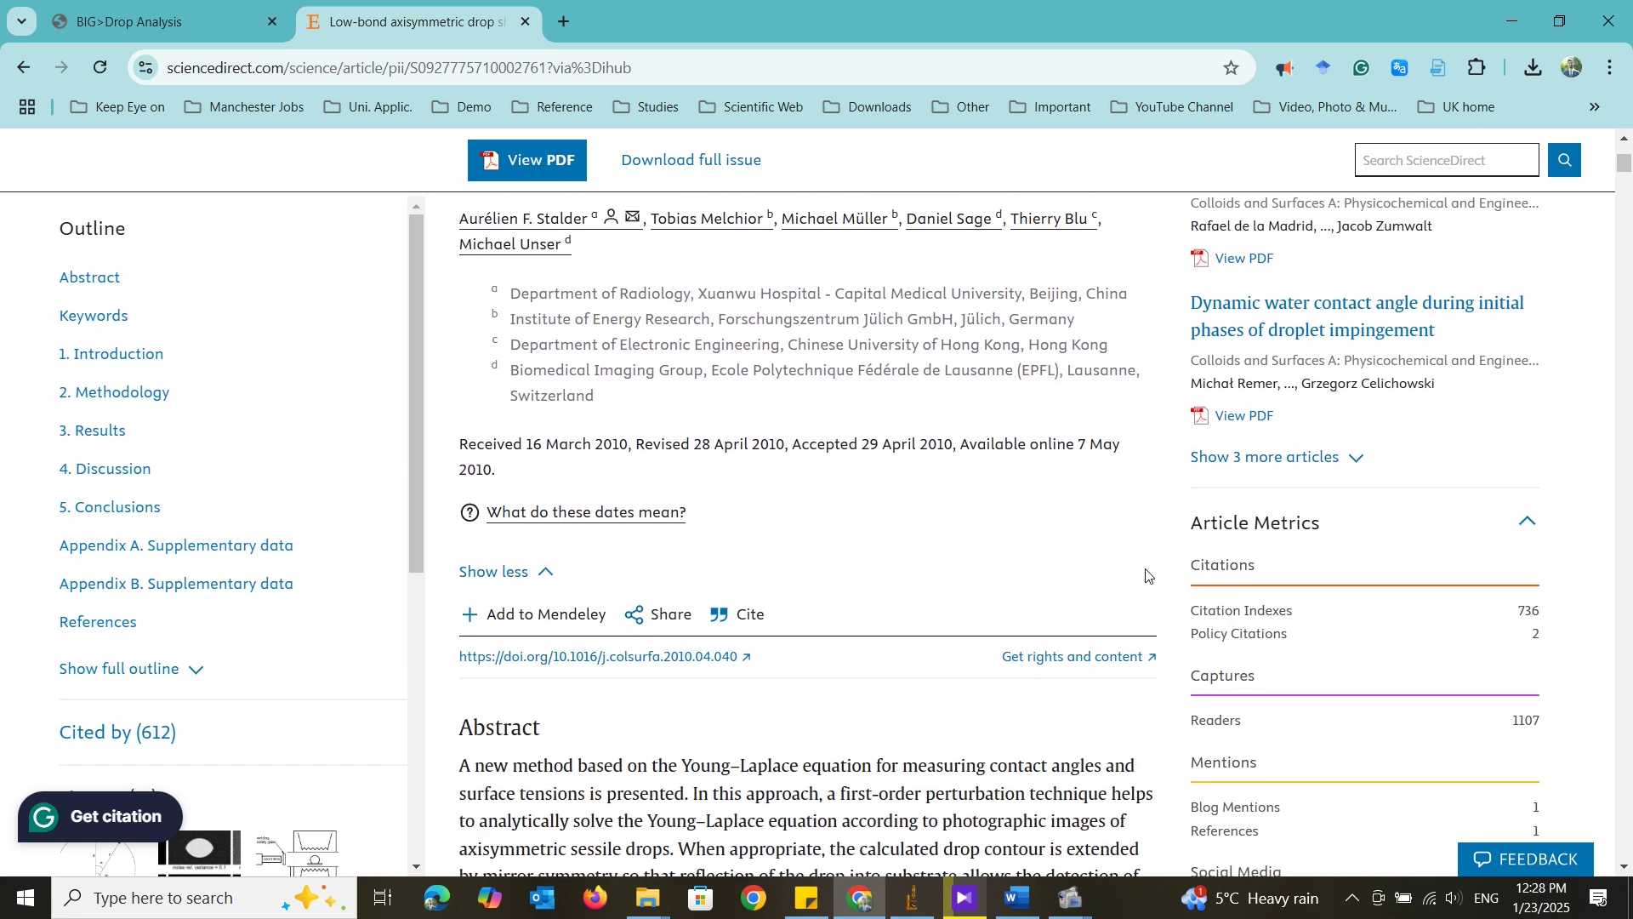
{"action": "scroll", "coordinate": [1145, 575], "scroll_direction": "down", "scroll_amount": 3}
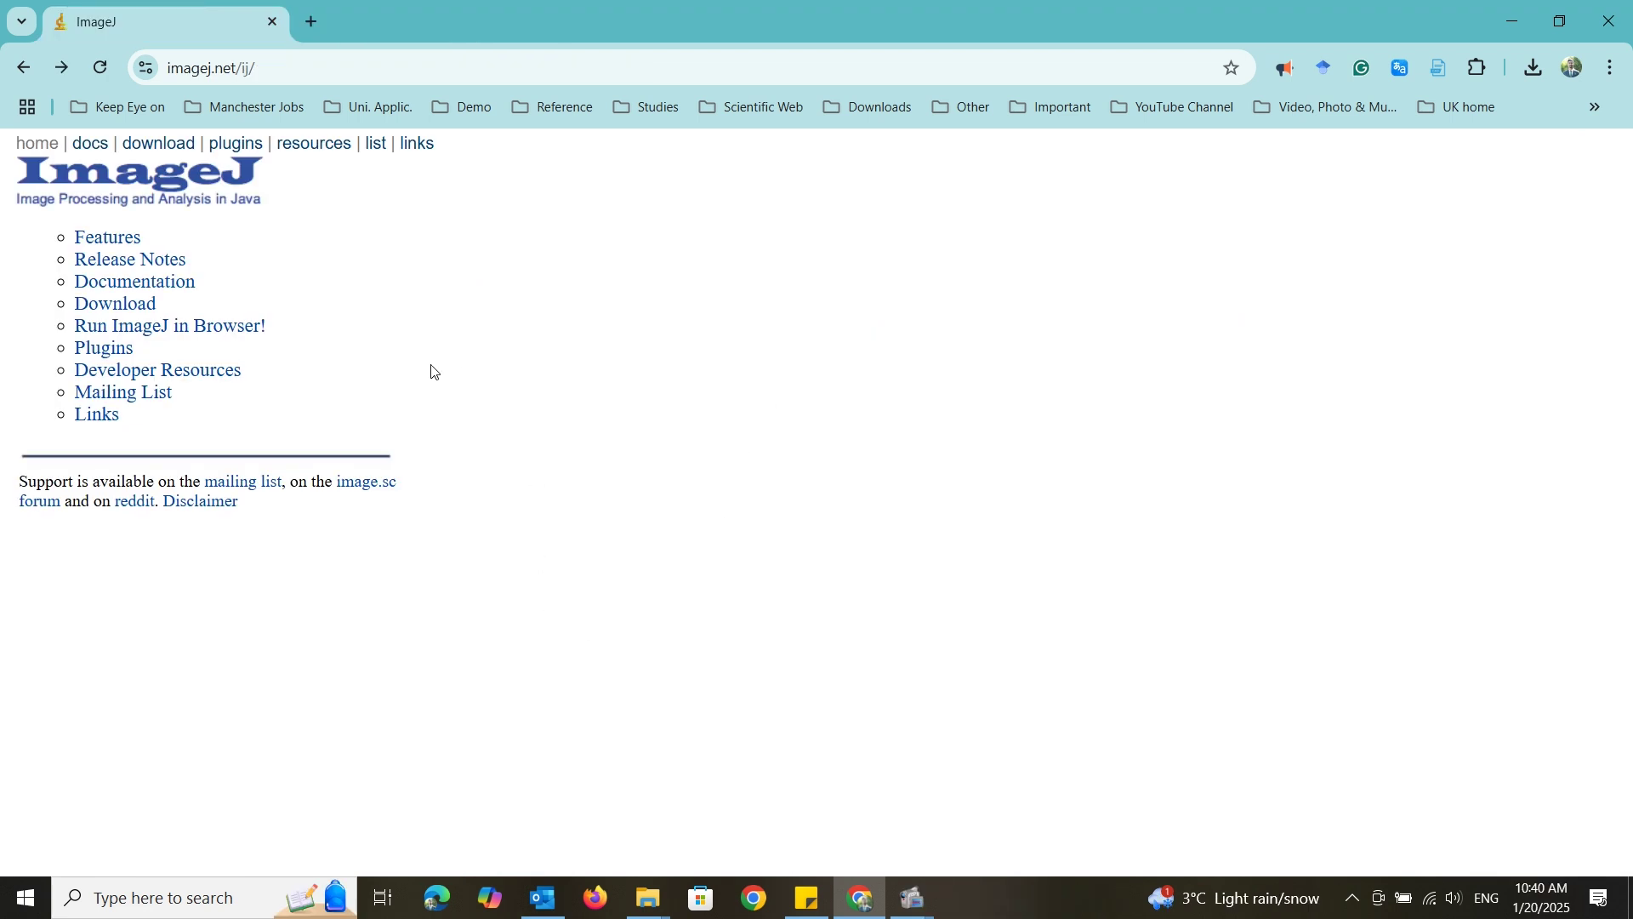
Find 'drop' on ImageJ's plugins page and follow the DropSnake and LB_ADSA link
{"action": "left_click", "coordinate": [92, 349]}
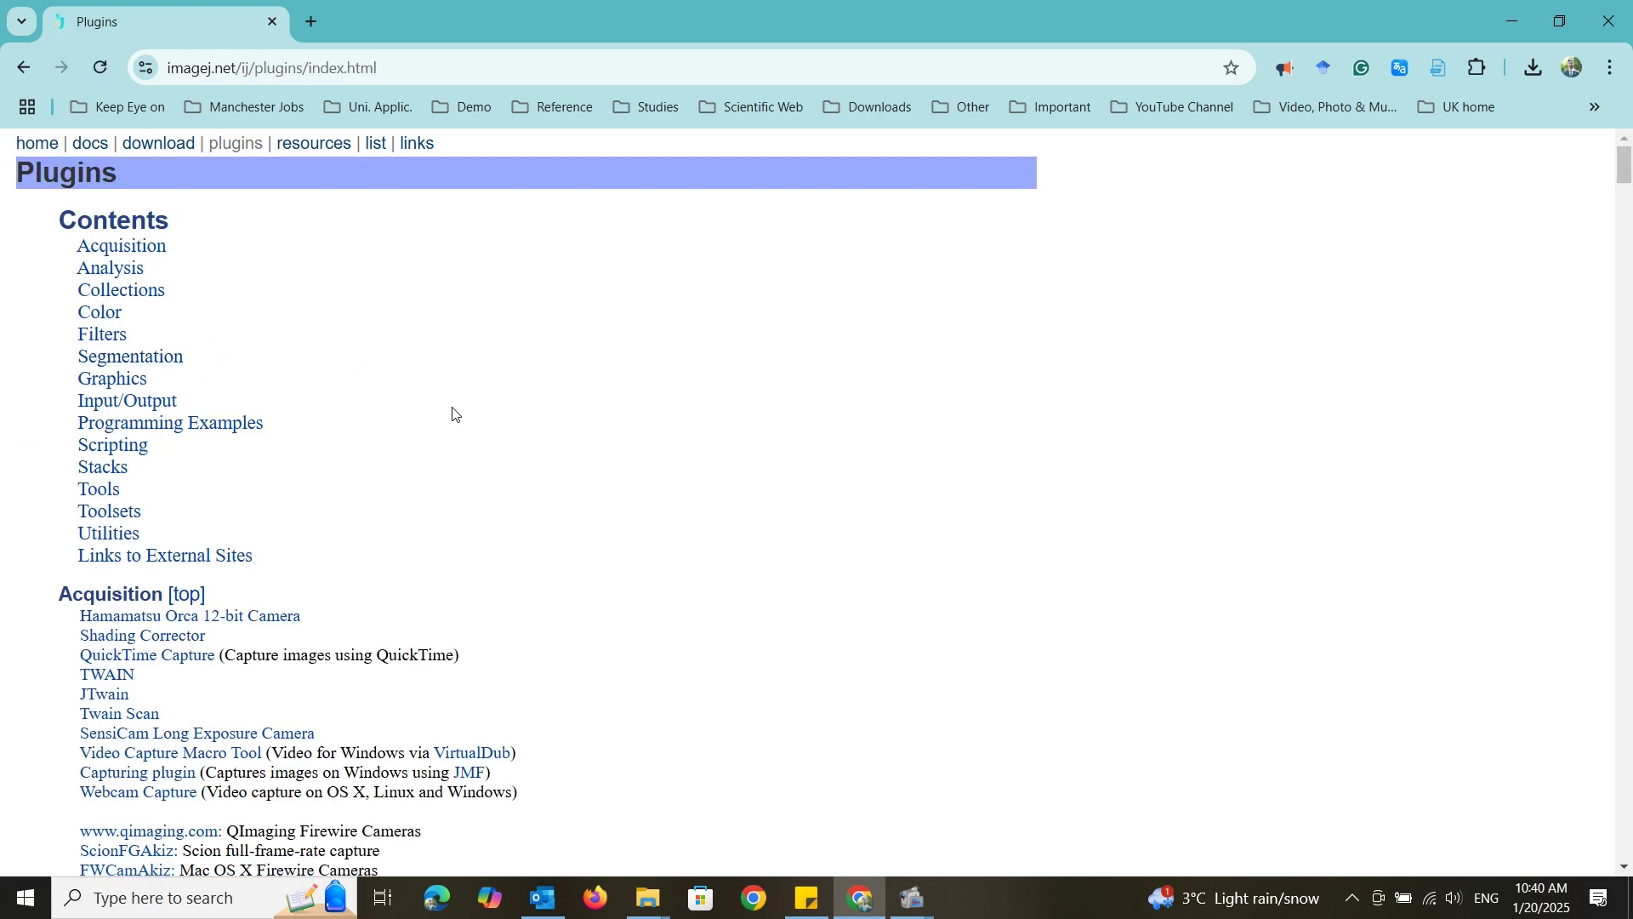
{"action": "key", "text": "ctrl+f"}
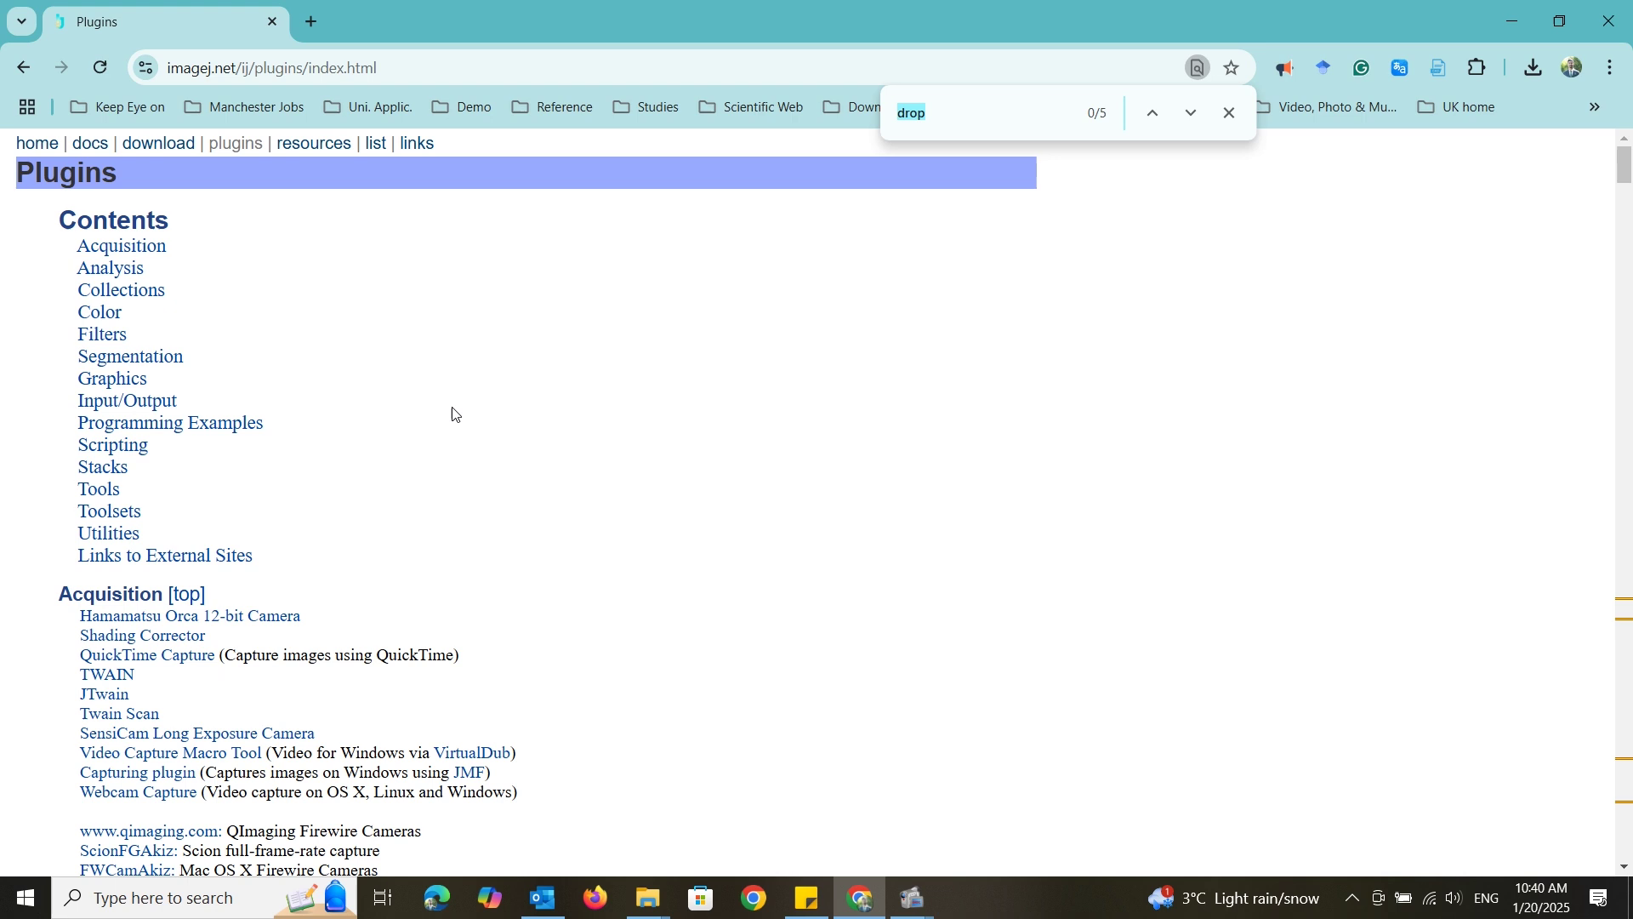
{"action": "left_click", "coordinate": [1190, 119]}
{"action": "left_click", "coordinate": [1191, 119]}
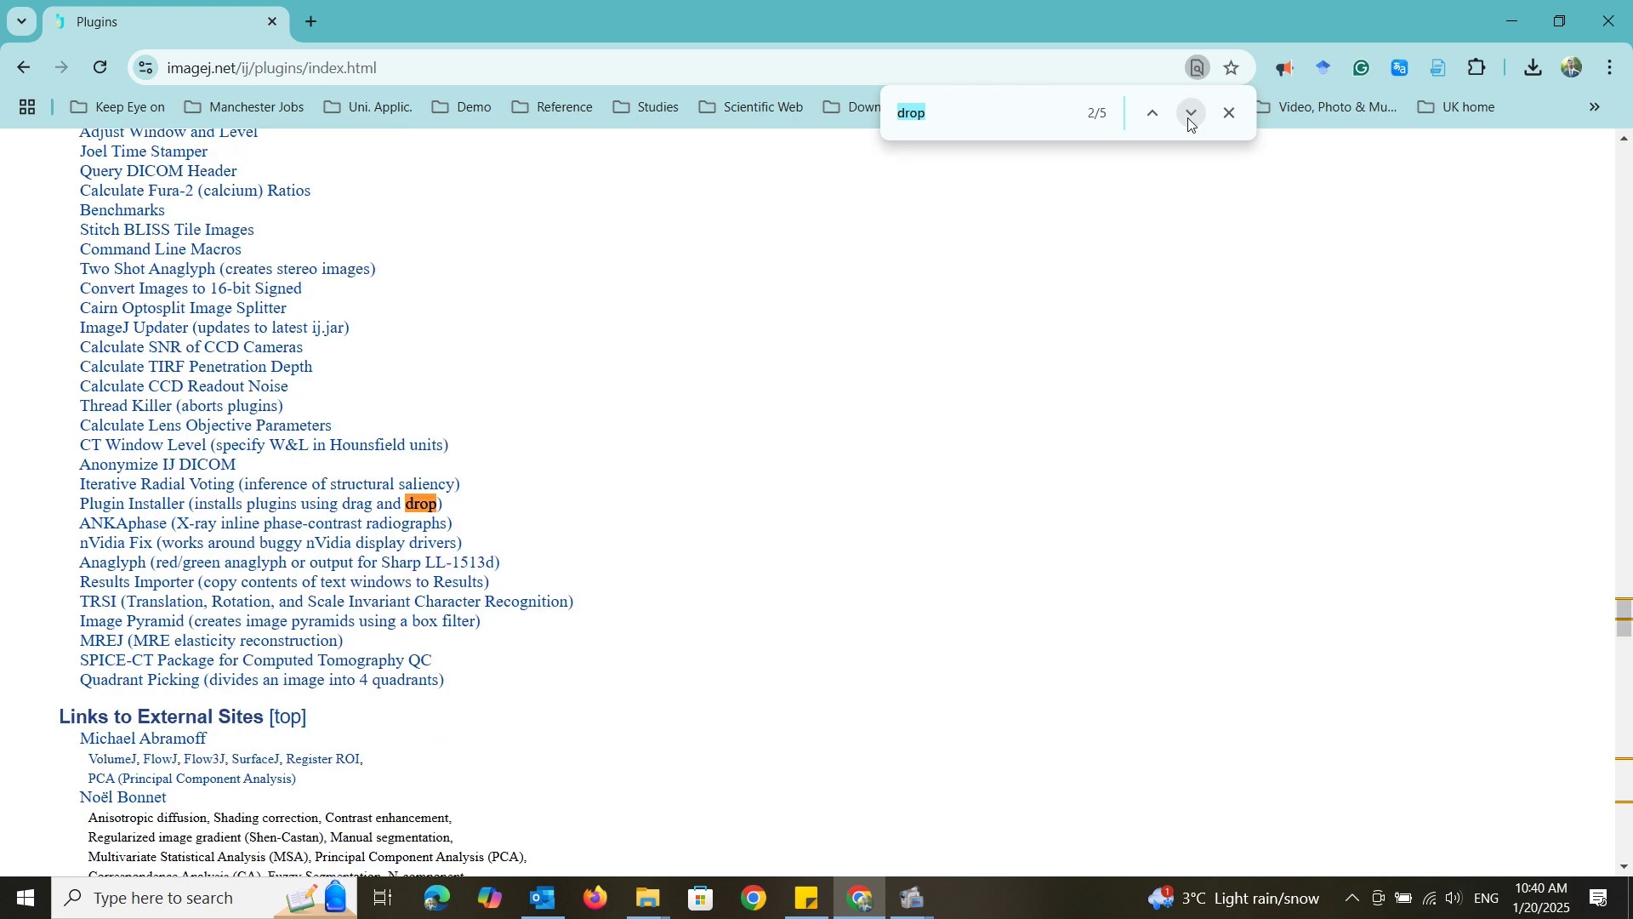
{"action": "left_click", "coordinate": [1190, 119]}
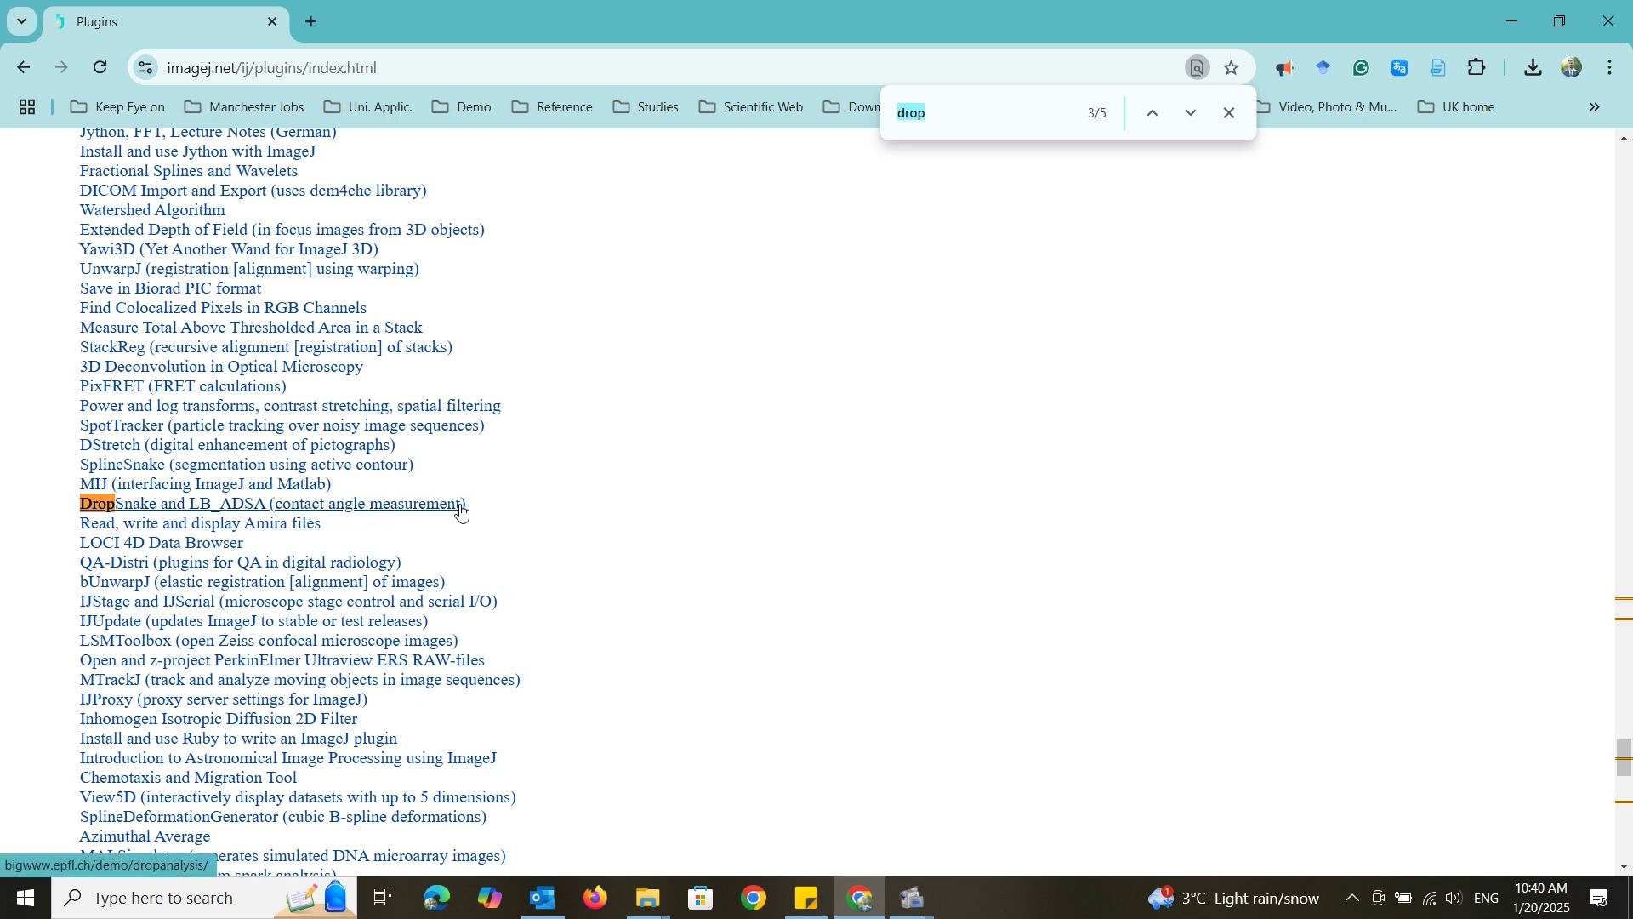
{"action": "left_click", "coordinate": [381, 508]}
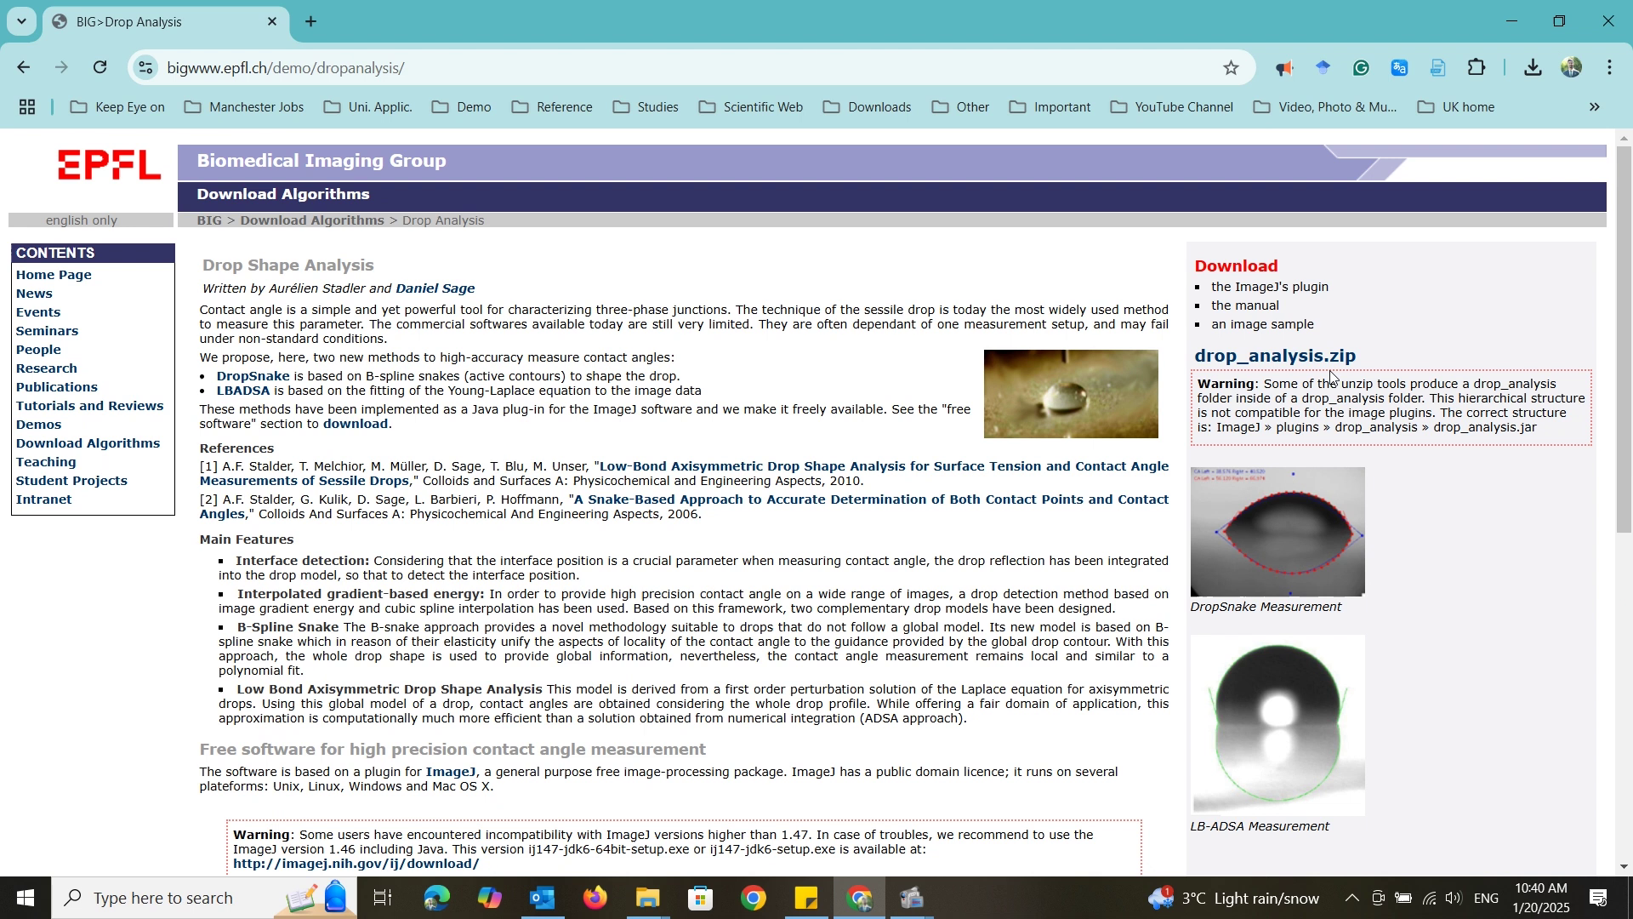
Copy the inner drop_analysis folder from the extracted drop_analysis folder on the Desktop
{"action": "mouse_move", "coordinate": [648, 898]}
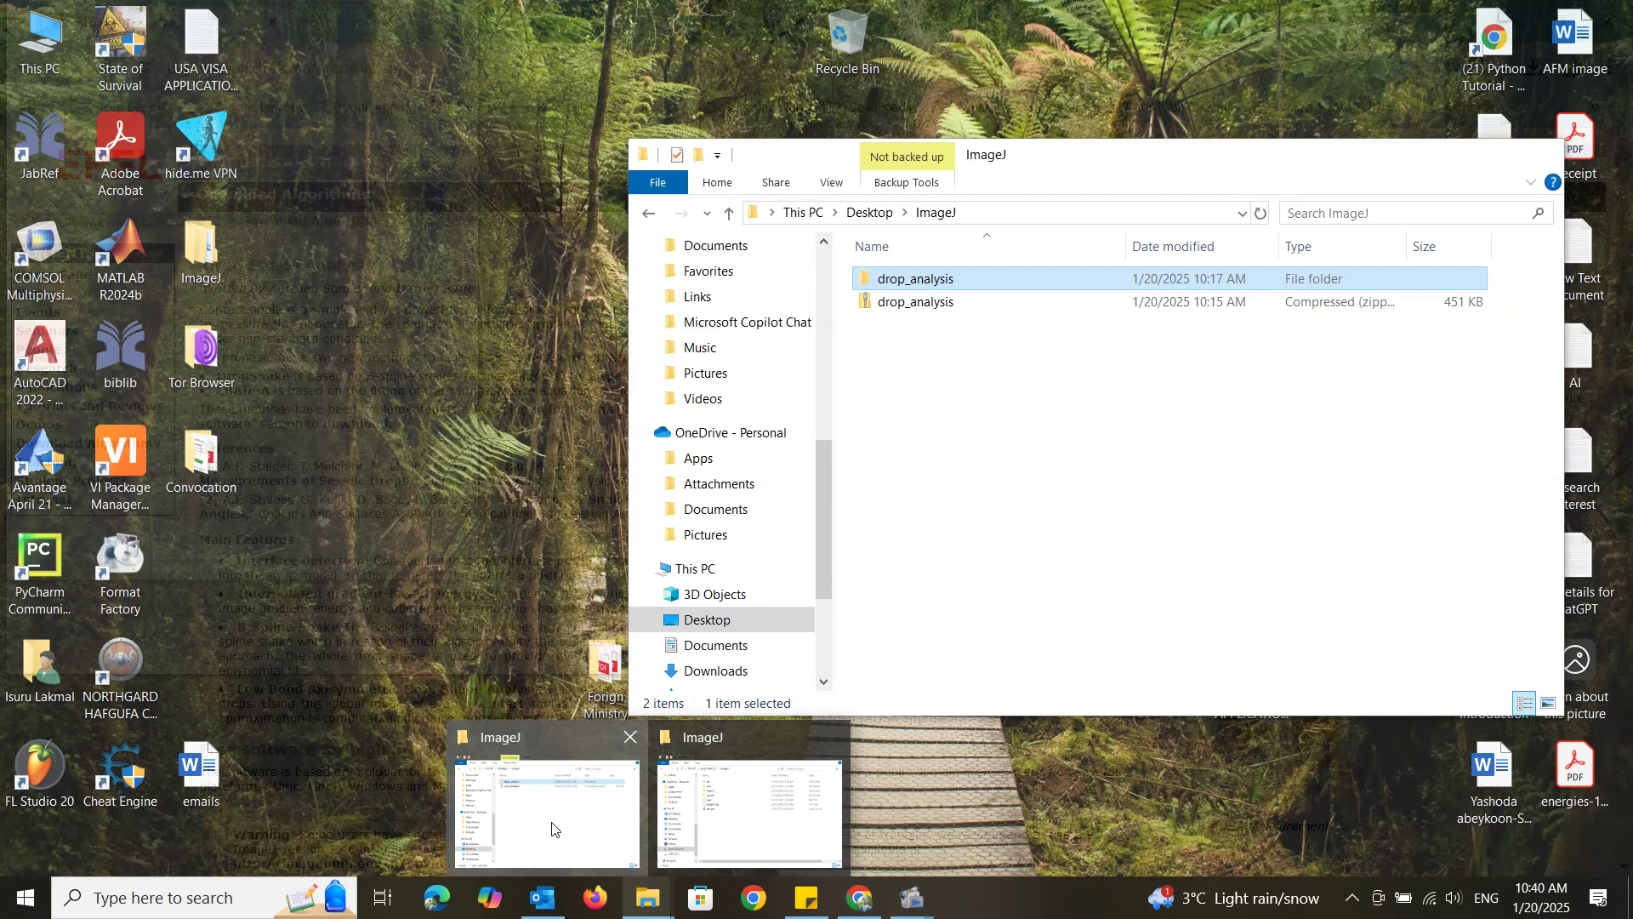
{"action": "left_click", "coordinate": [552, 829]}
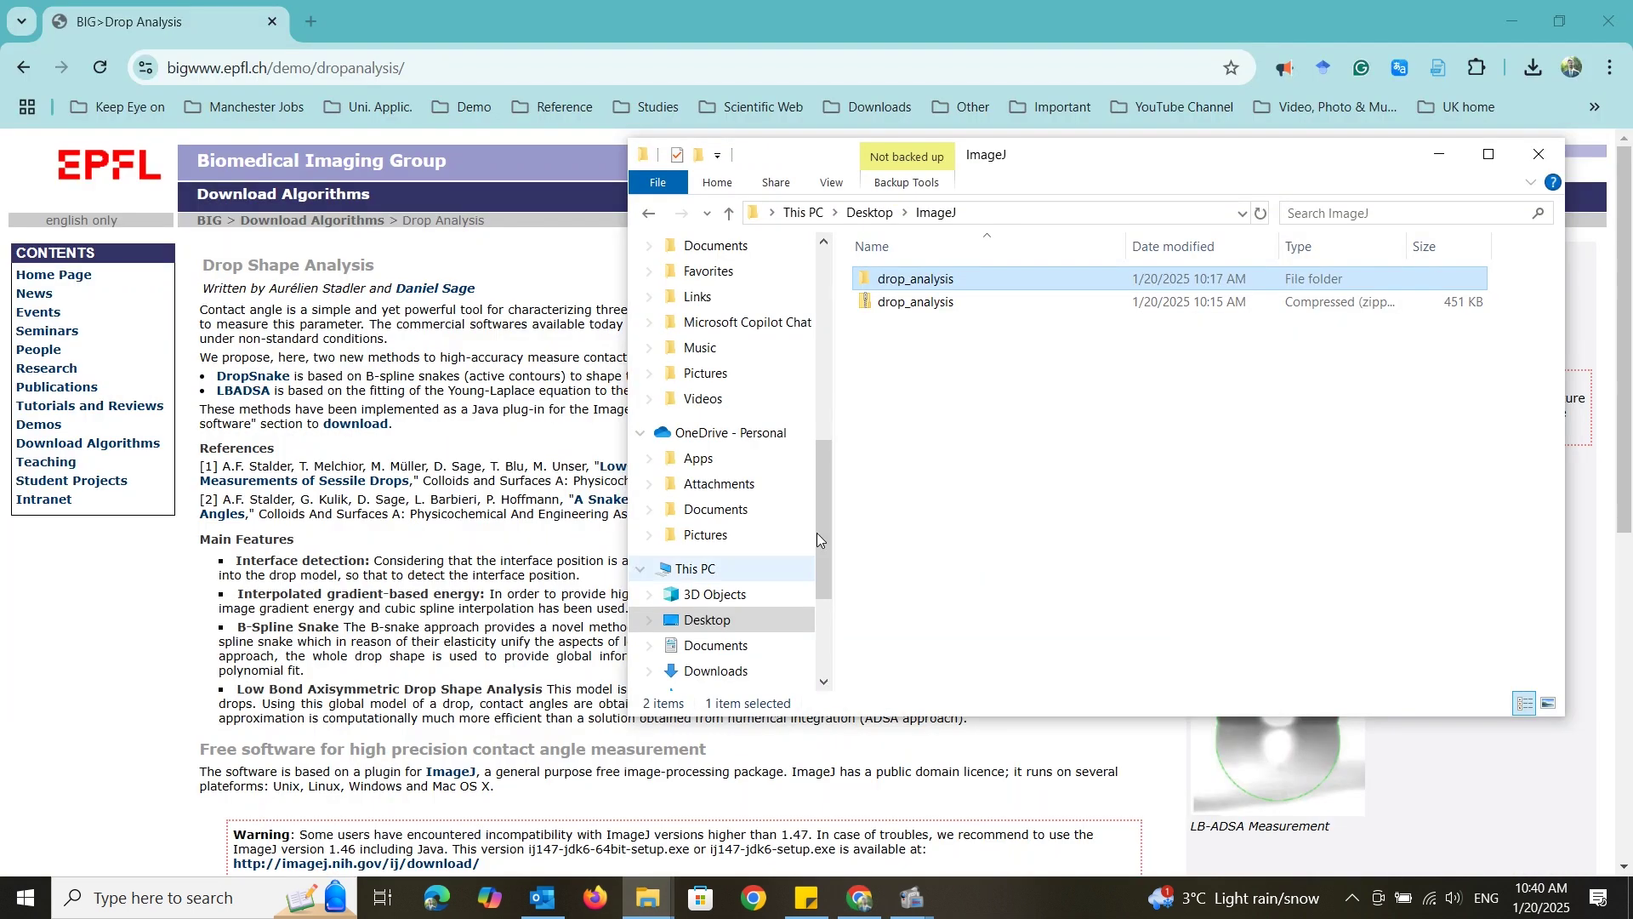
{"action": "left_click", "coordinate": [910, 306]}
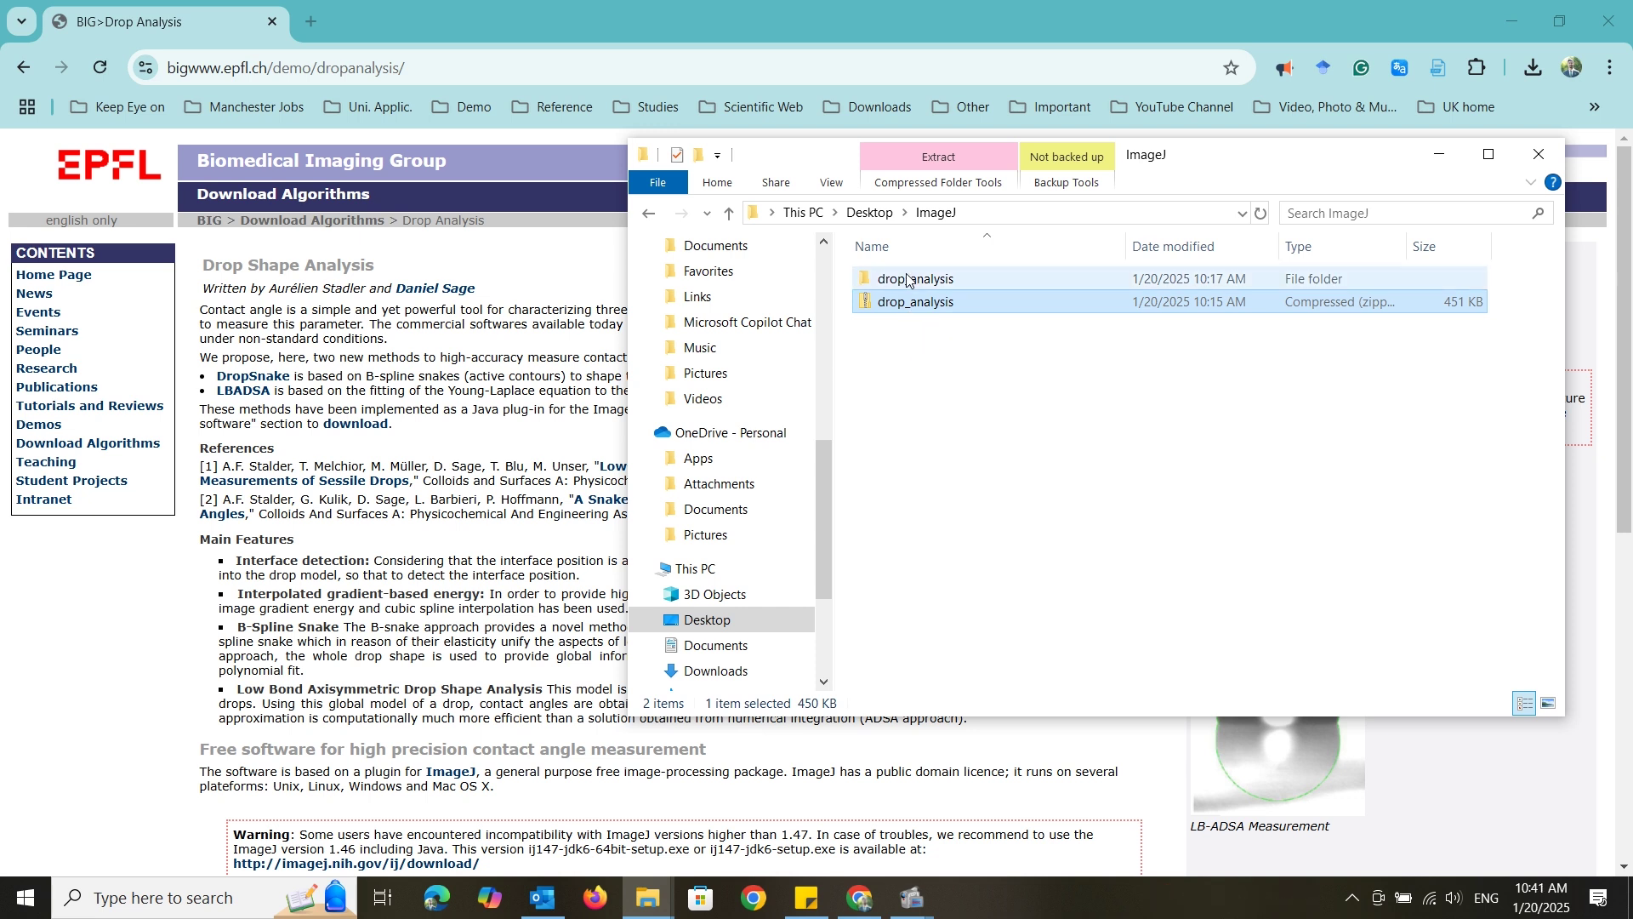
{"action": "double_click", "coordinate": [908, 279]}
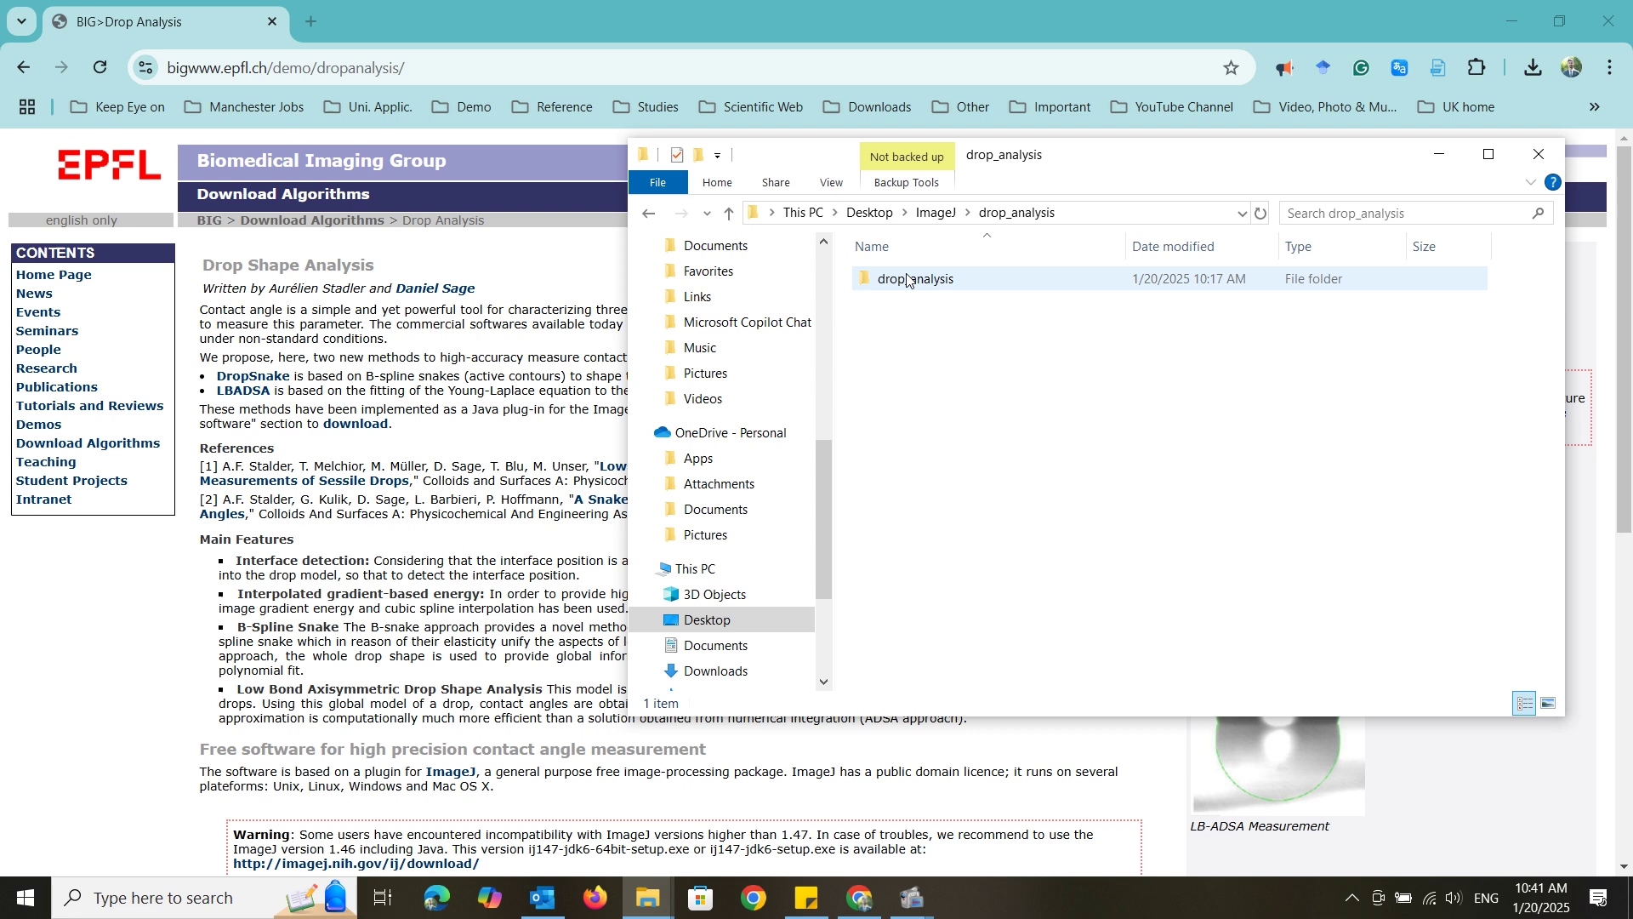
{"action": "double_click", "coordinate": [908, 280]}
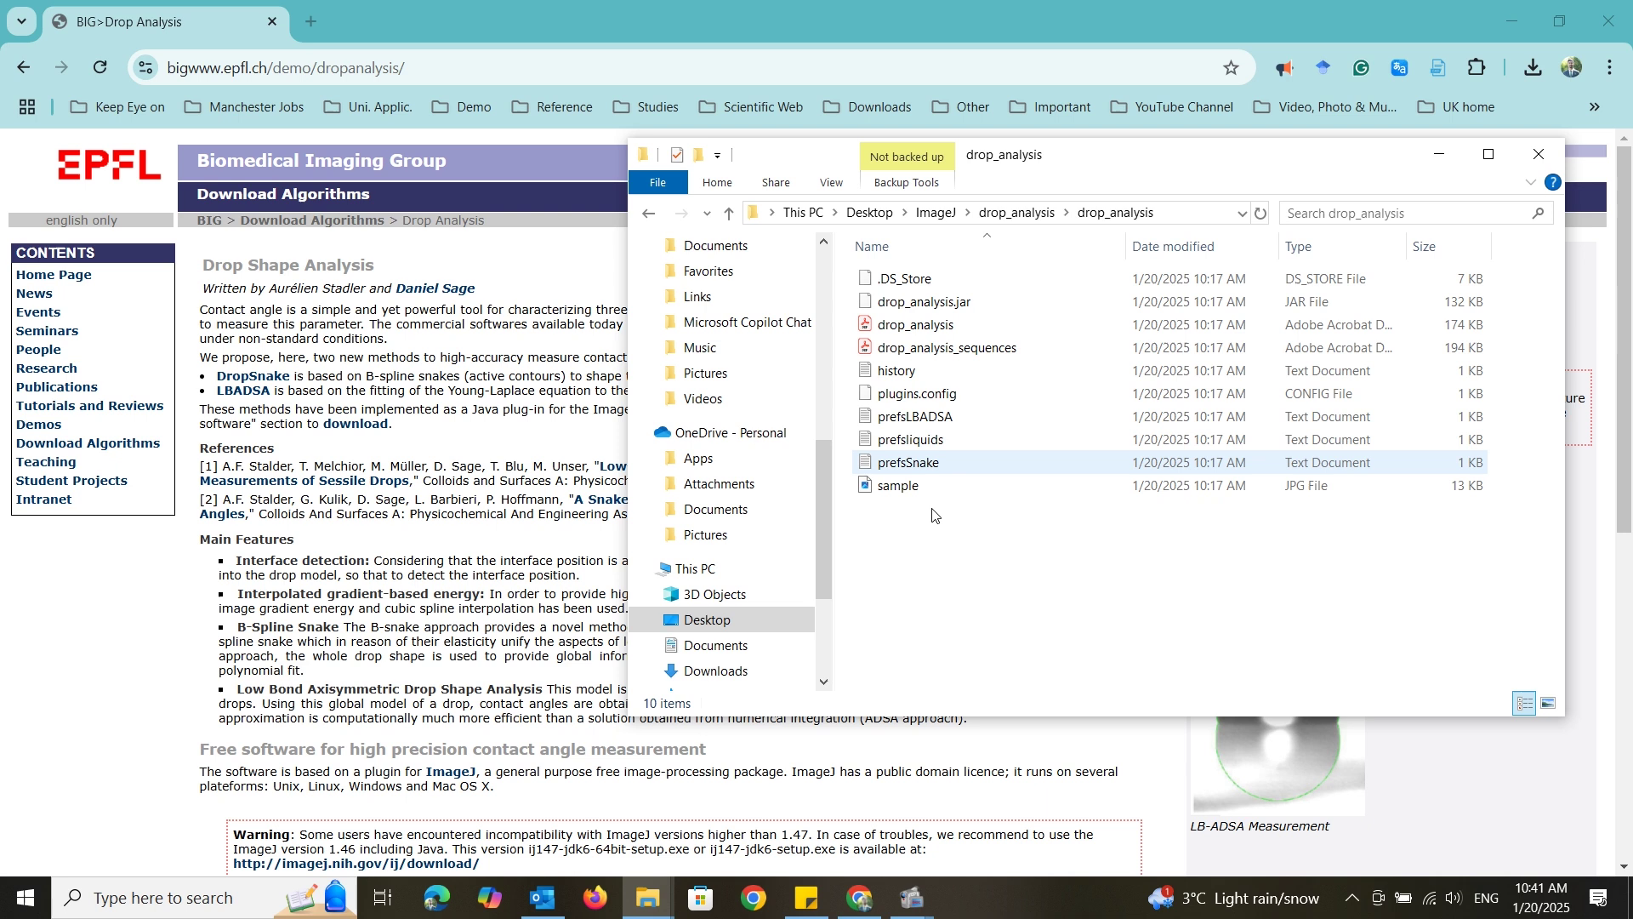
{"action": "left_click", "coordinate": [729, 215]}
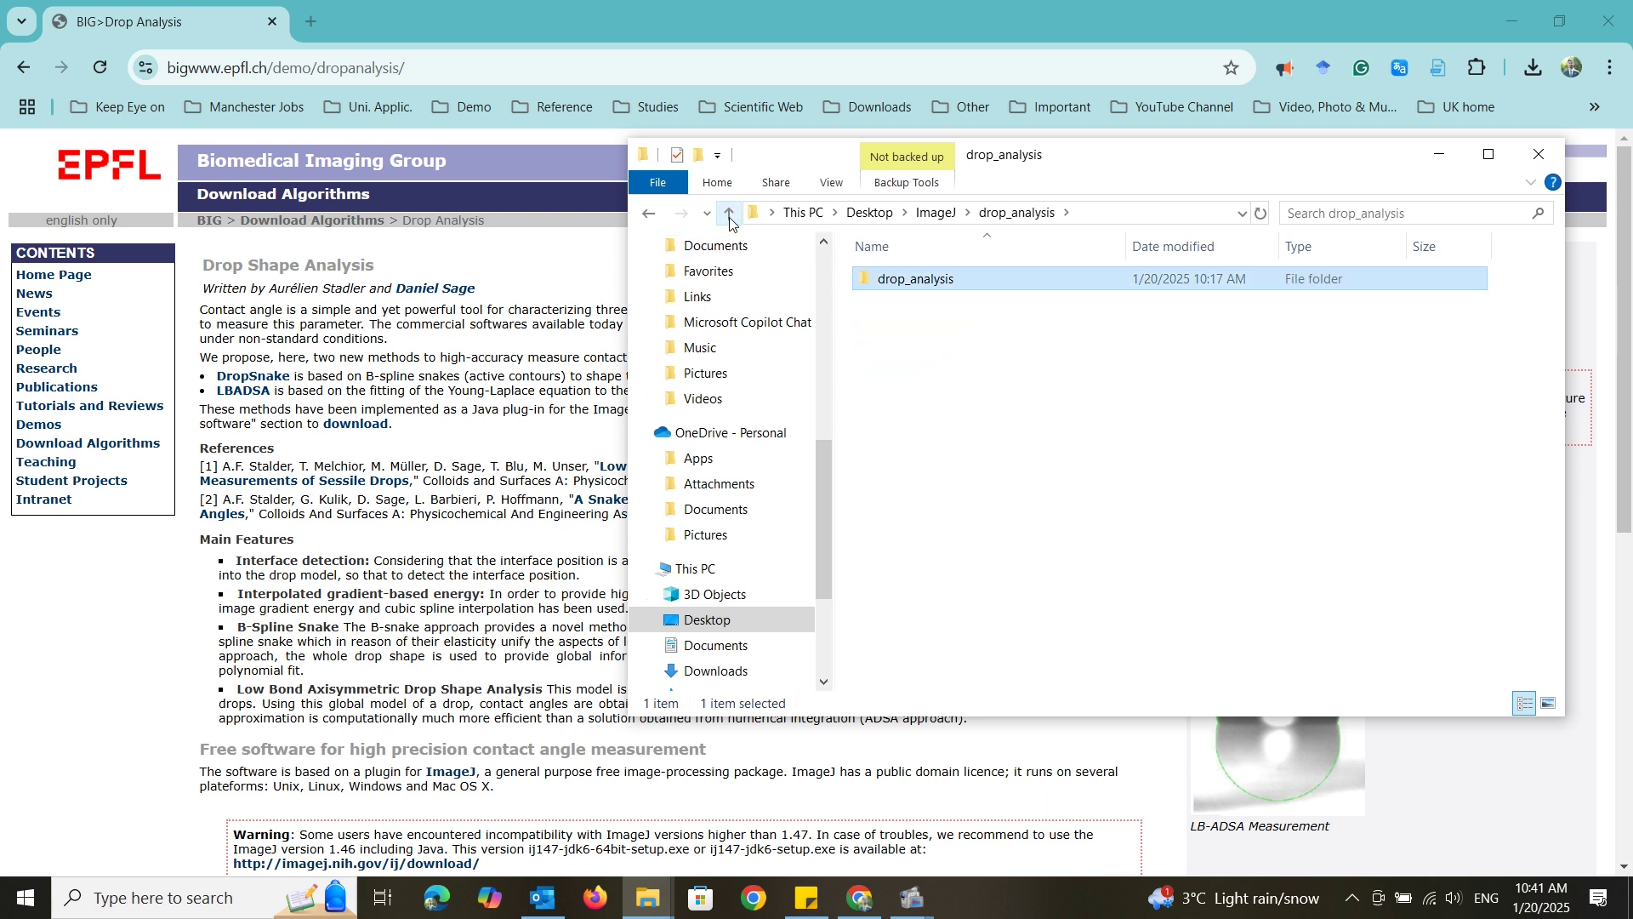
{"action": "right_click", "coordinate": [903, 283]}
{"action": "left_click", "coordinate": [954, 676]}
Paste the drop_analysis folder into C:\ImageJ\plugins
{"action": "mouse_move", "coordinate": [648, 900]}
{"action": "left_click", "coordinate": [758, 795]}
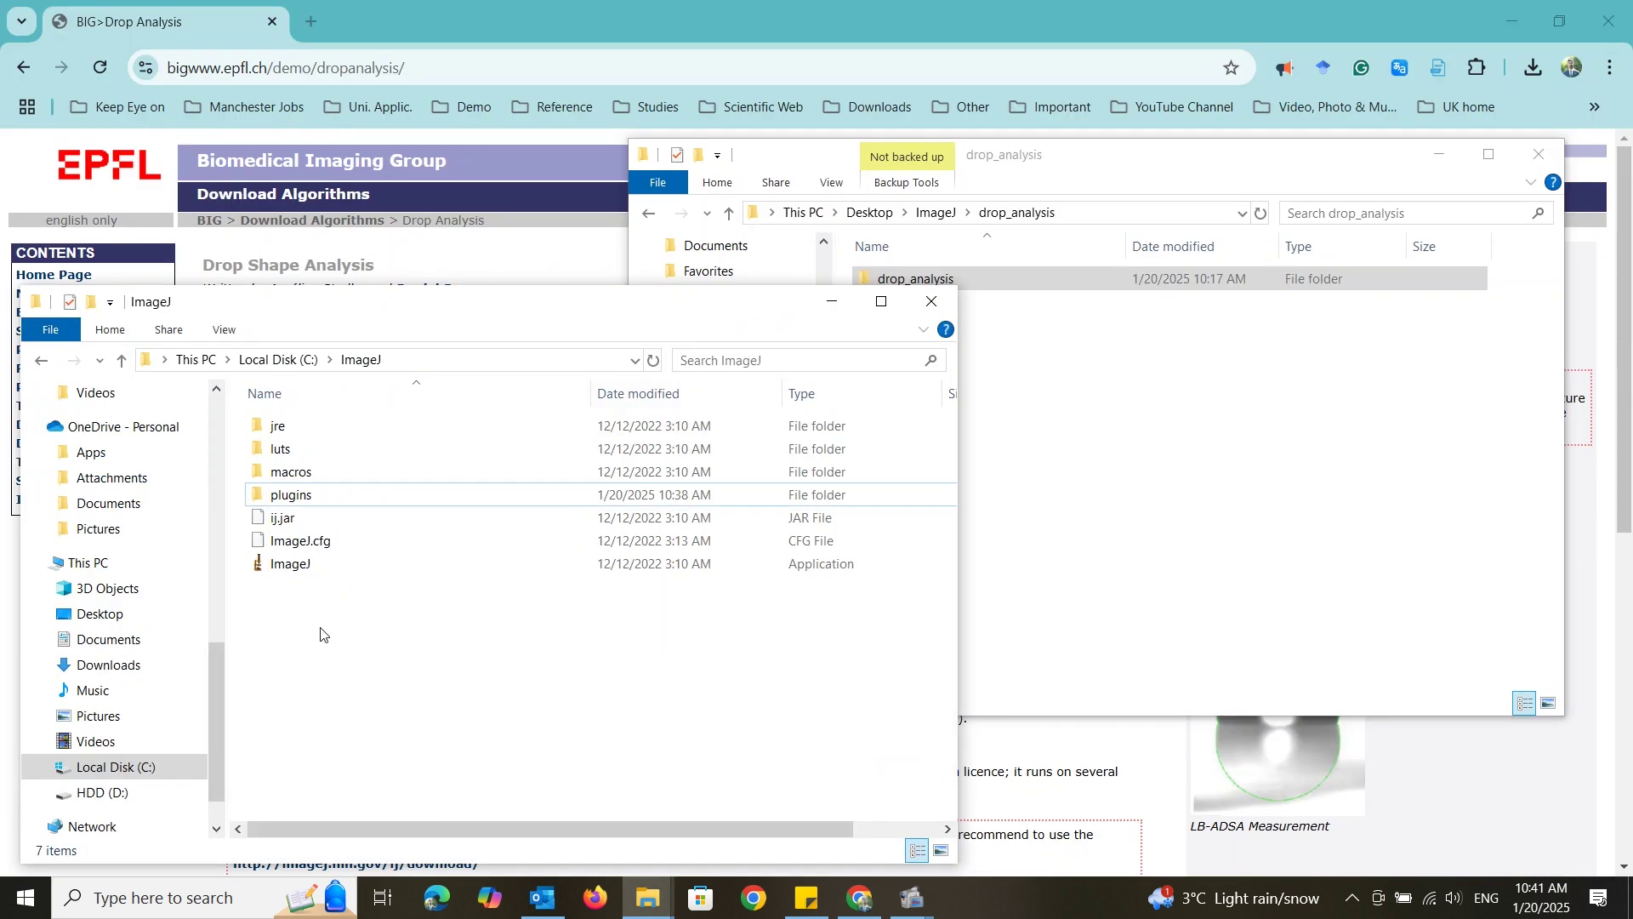
{"action": "double_click", "coordinate": [306, 502]}
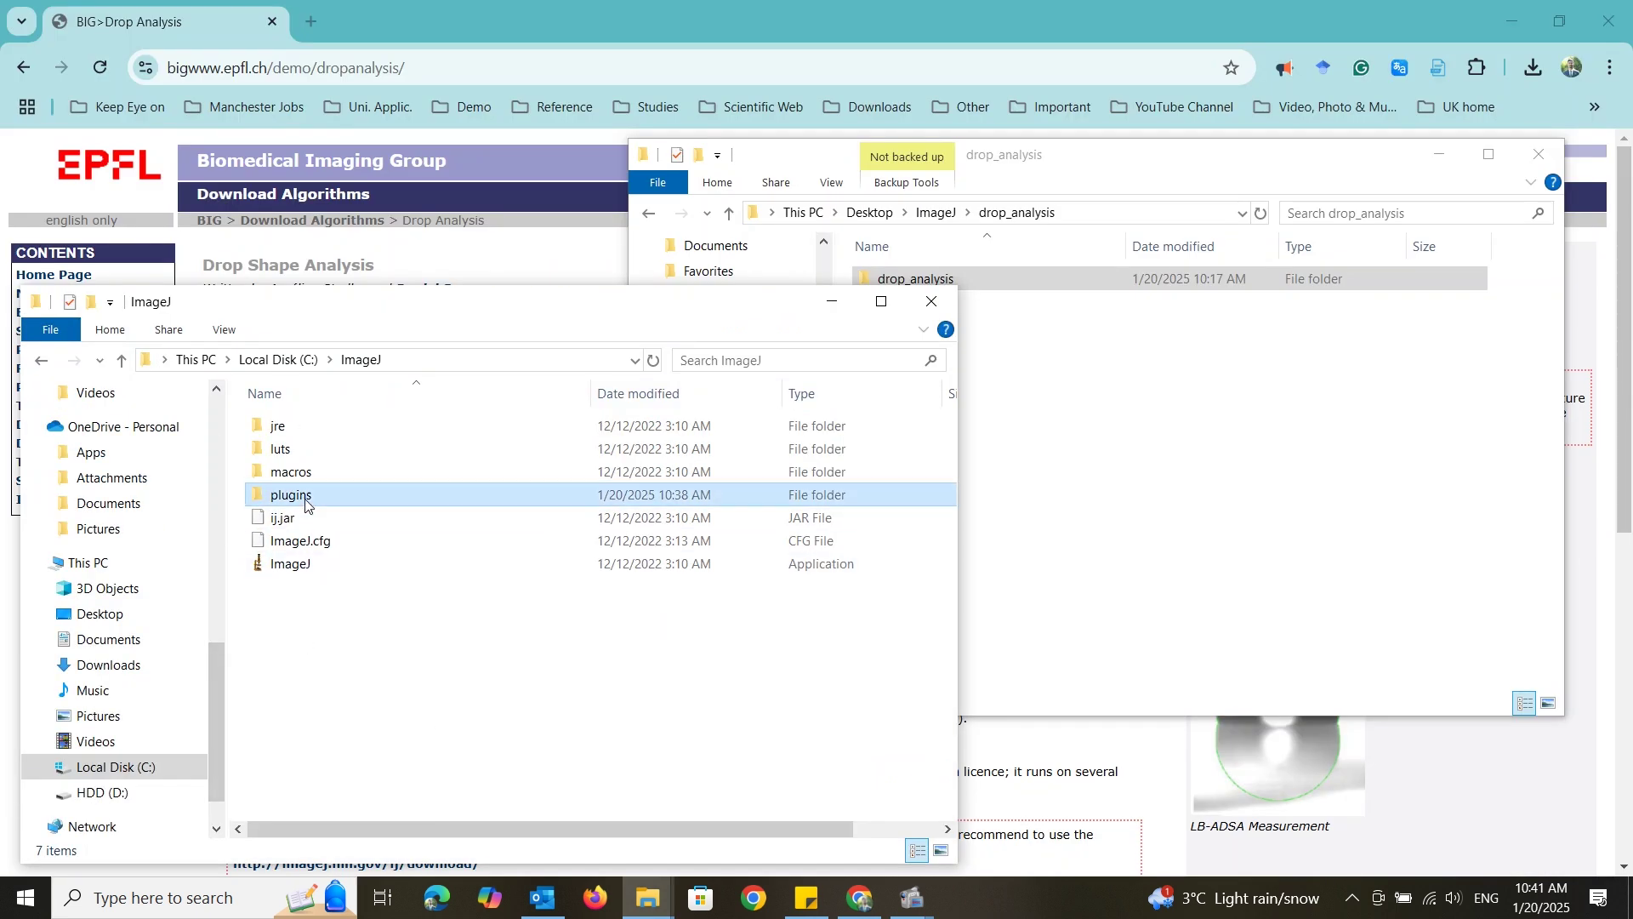
{"action": "right_click", "coordinate": [280, 757]}
{"action": "left_click", "coordinate": [344, 572]}
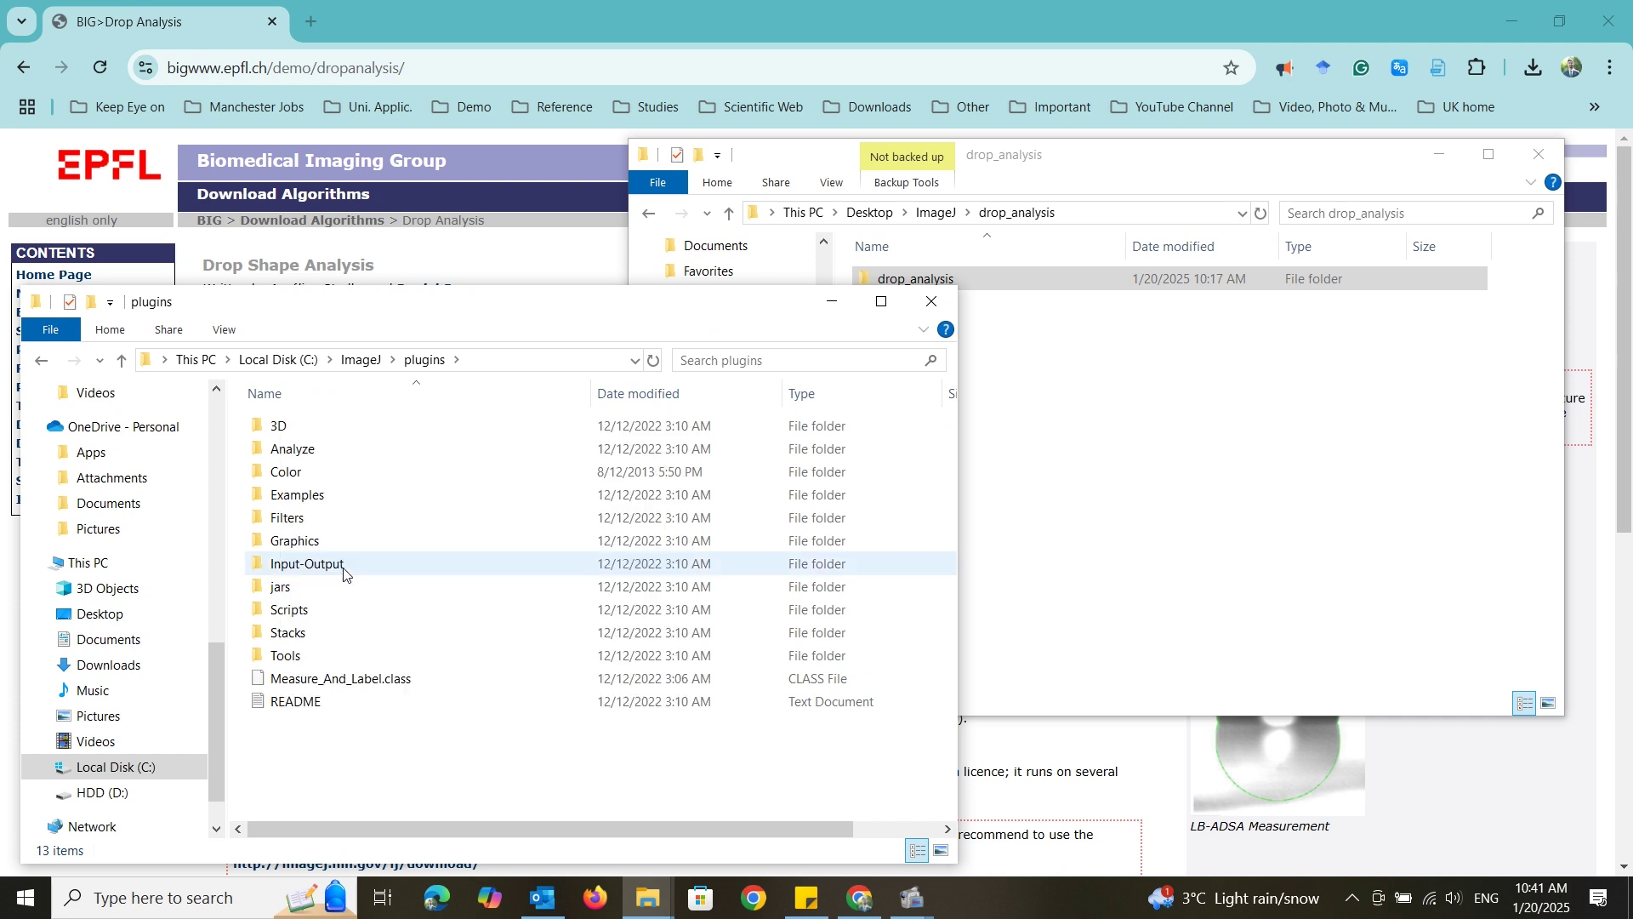
Launch ImageJ from the Start menu and check Plugins lists drop_analysis with DropSnake and LB-ADSA
{"action": "key", "text": "super"}
{"action": "scroll", "coordinate": [479, 610], "scroll_direction": "down", "scroll_amount": 3}
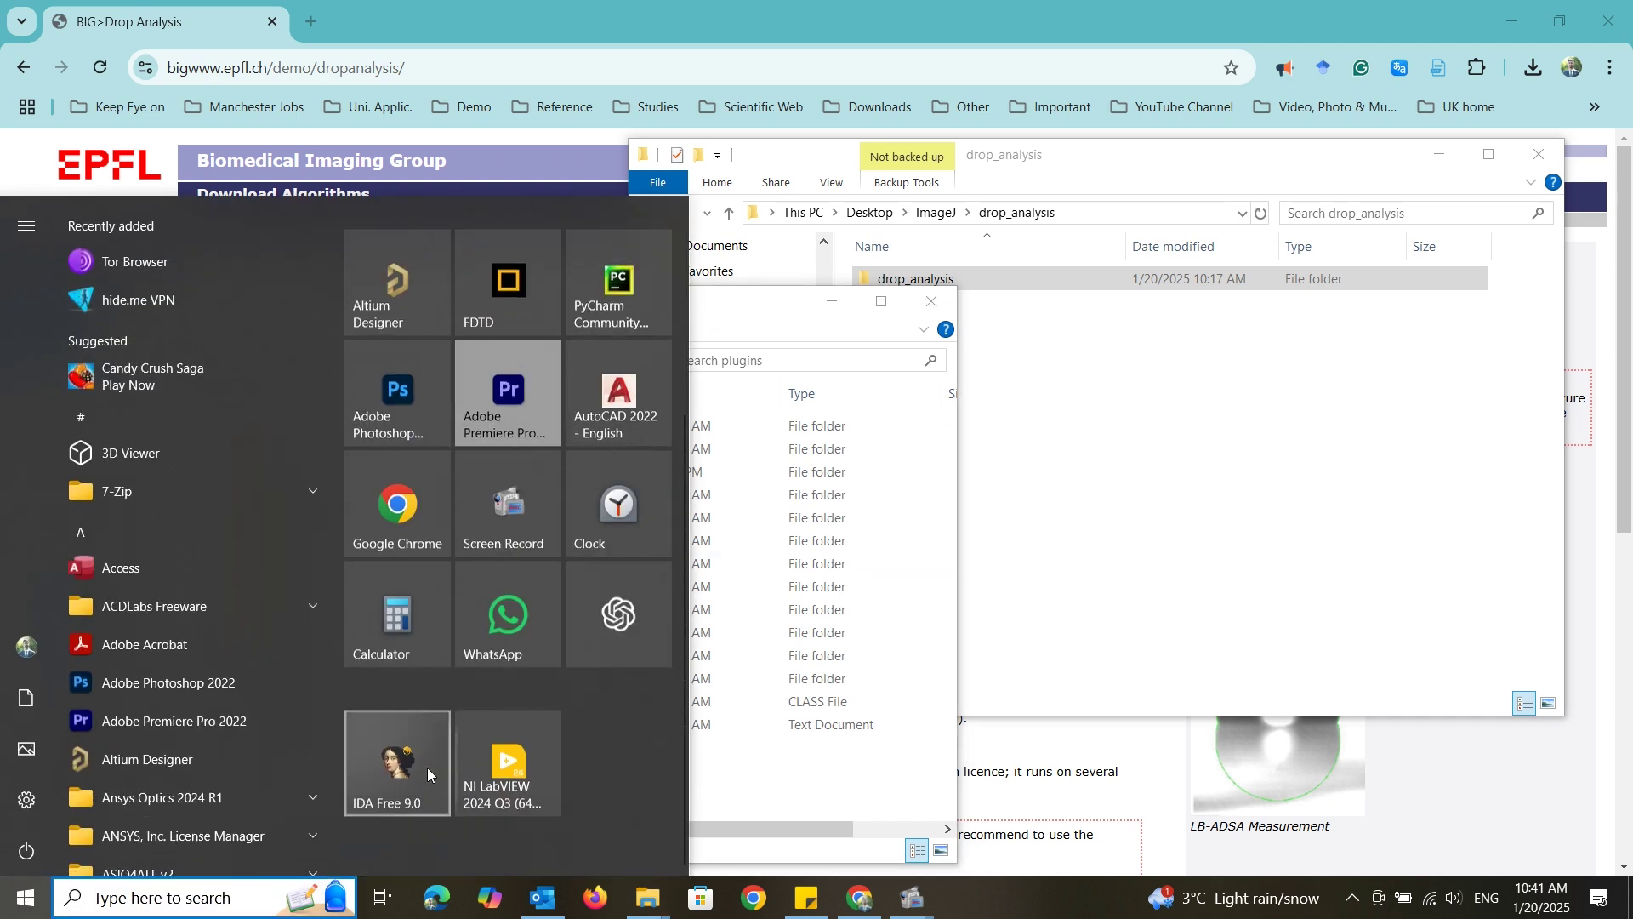
{"action": "scroll", "coordinate": [479, 610], "scroll_direction": "up", "scroll_amount": 5}
{"action": "left_click", "coordinate": [508, 449]}
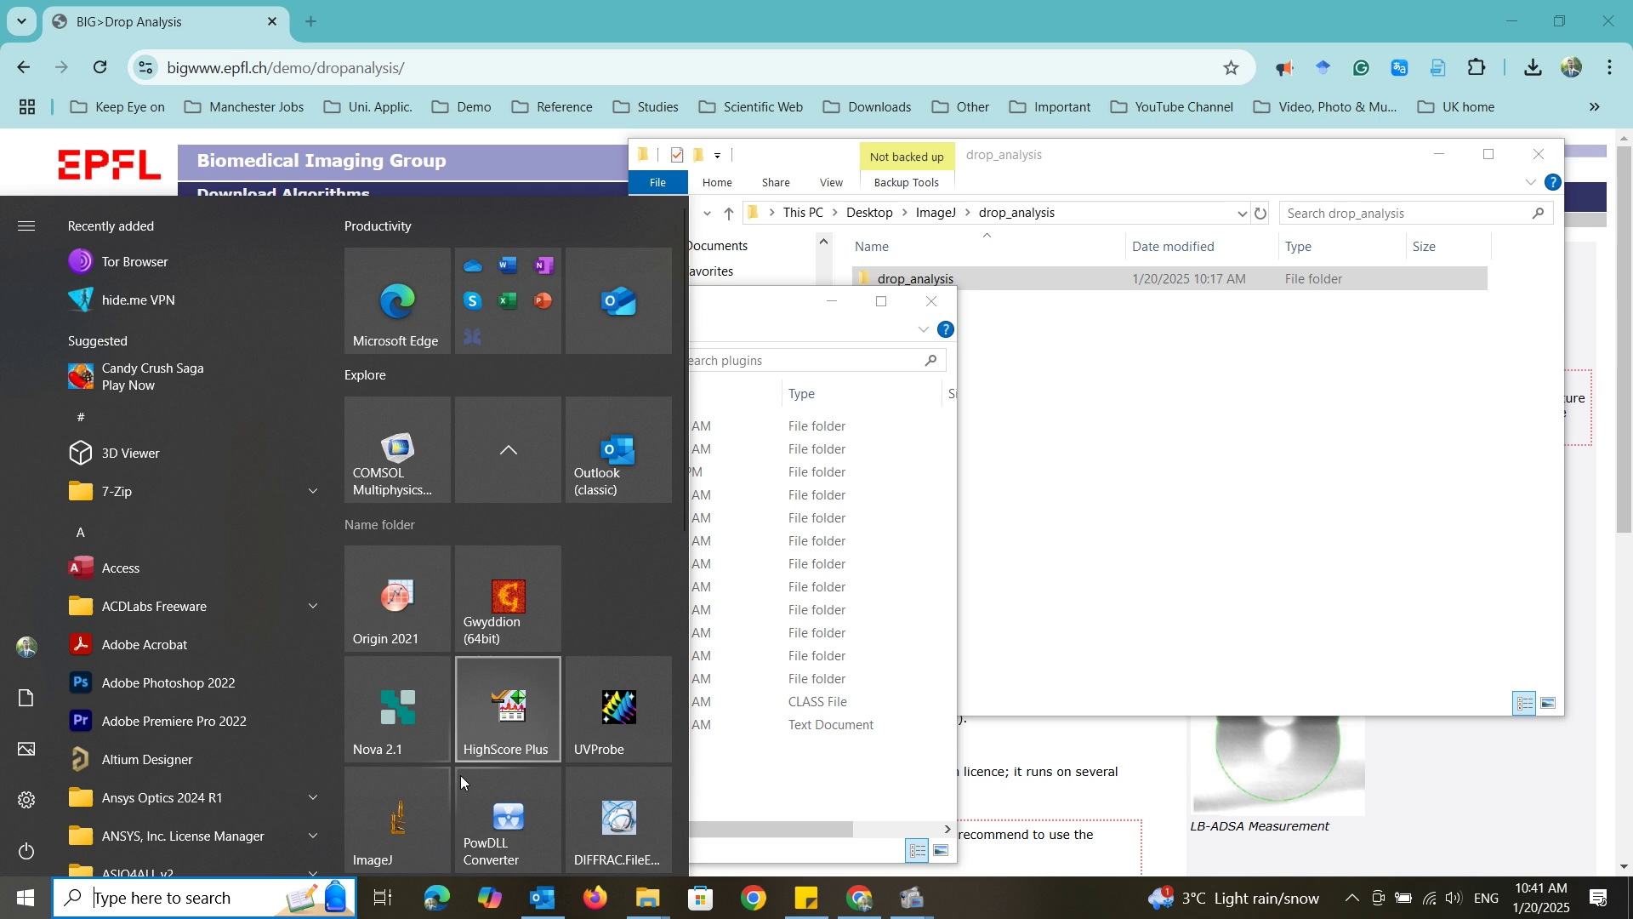
{"action": "left_click", "coordinate": [399, 817]}
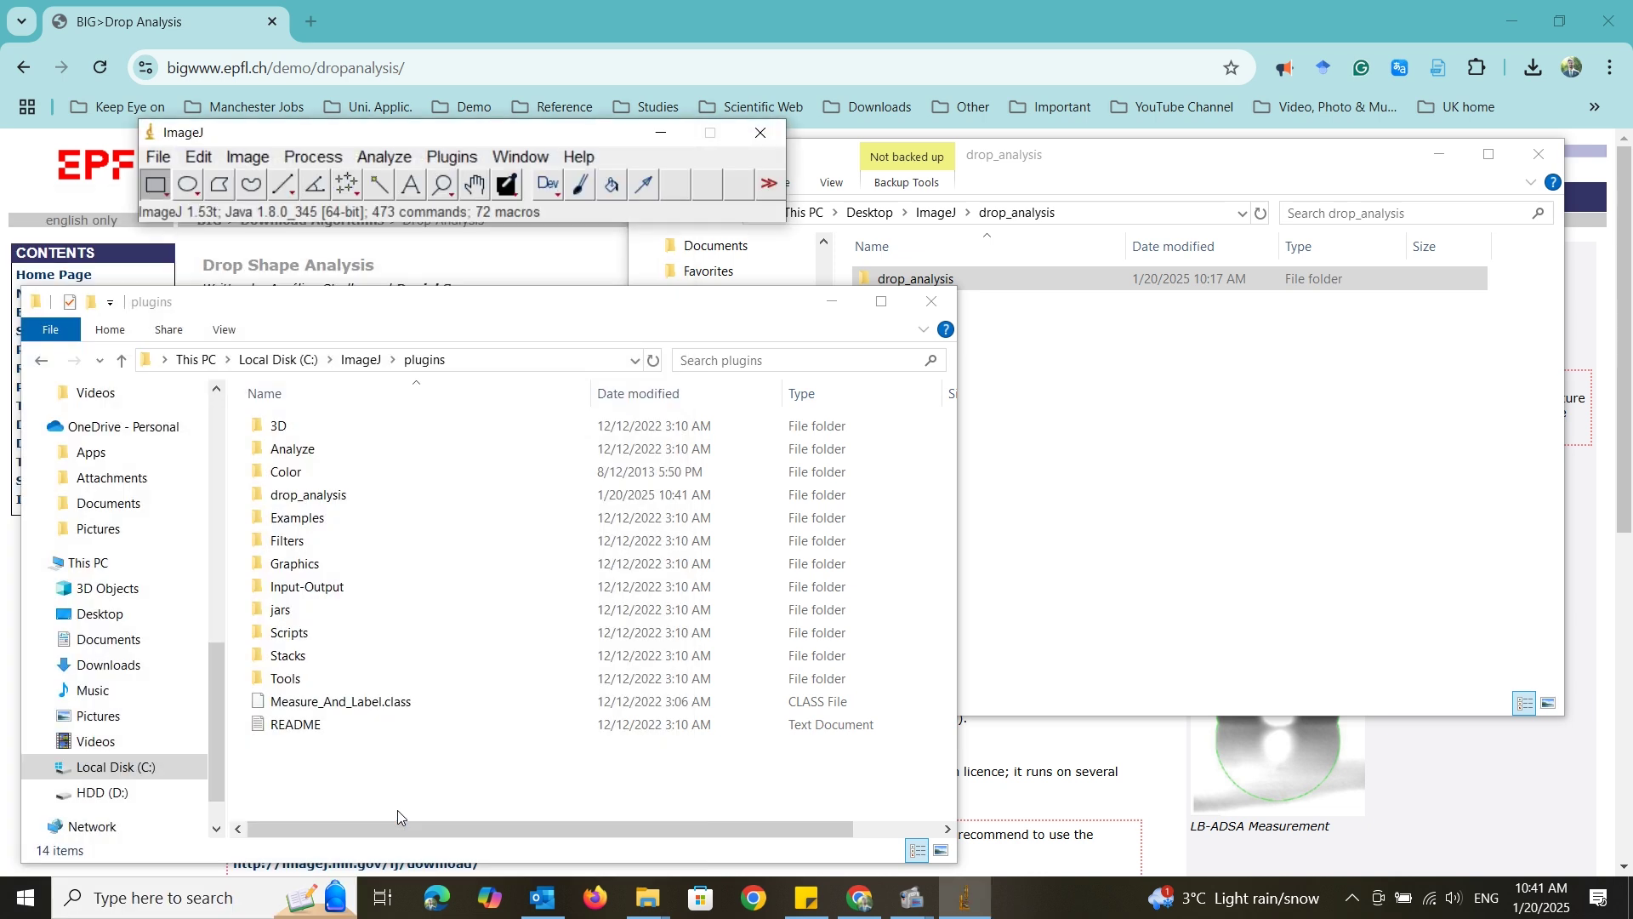
{"action": "left_click", "coordinate": [452, 158]}
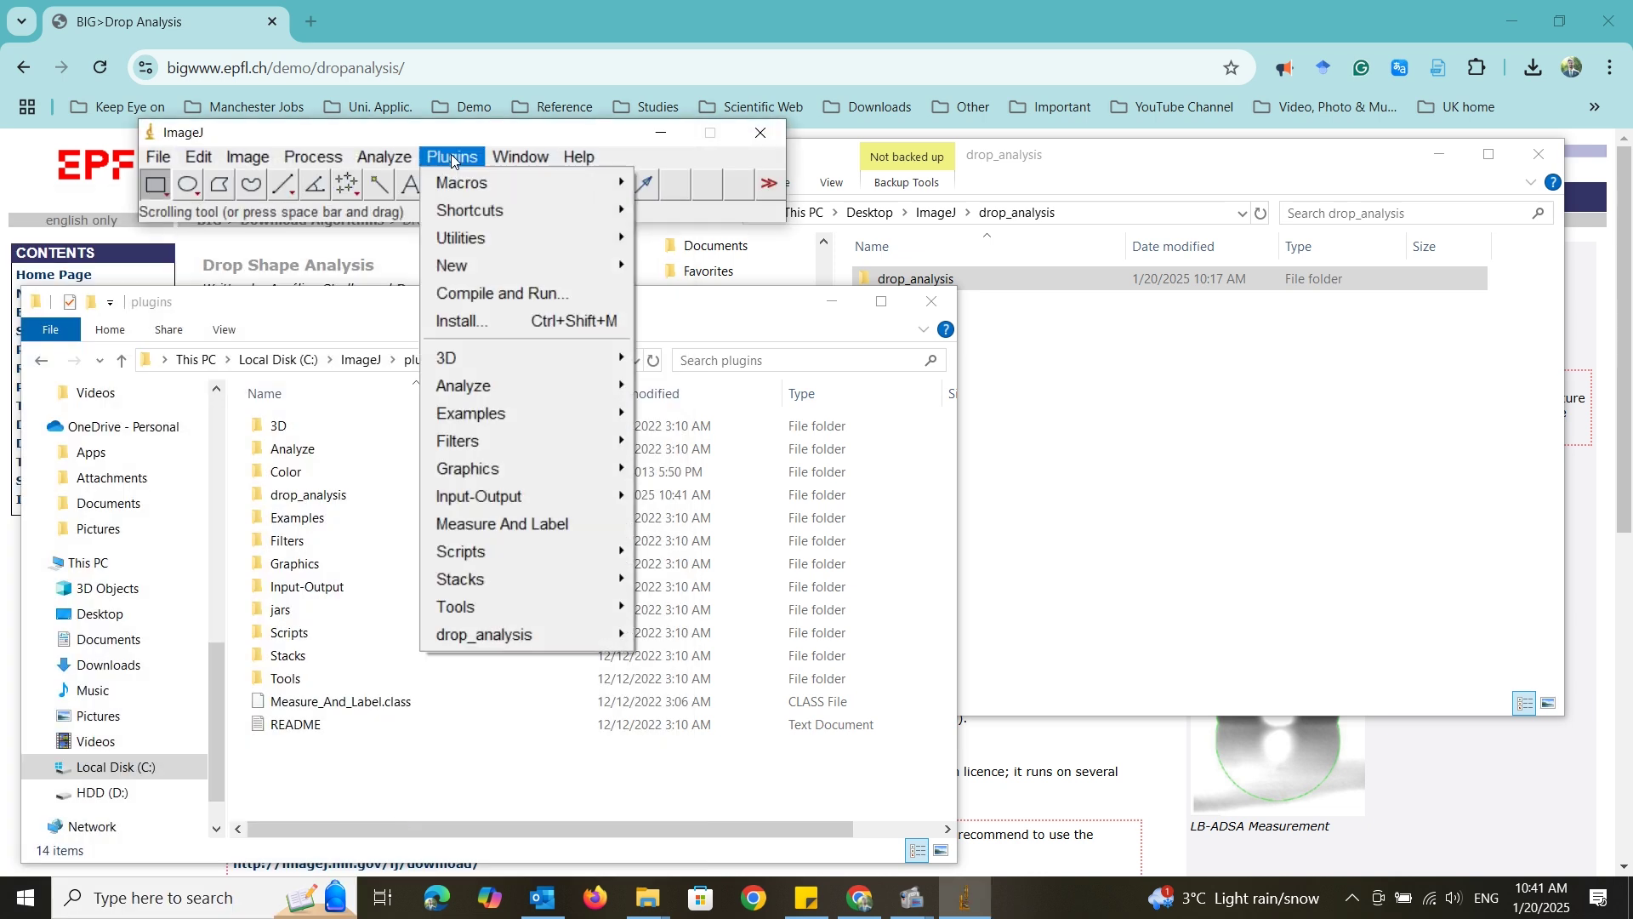
{"action": "mouse_move", "coordinate": [455, 612]}
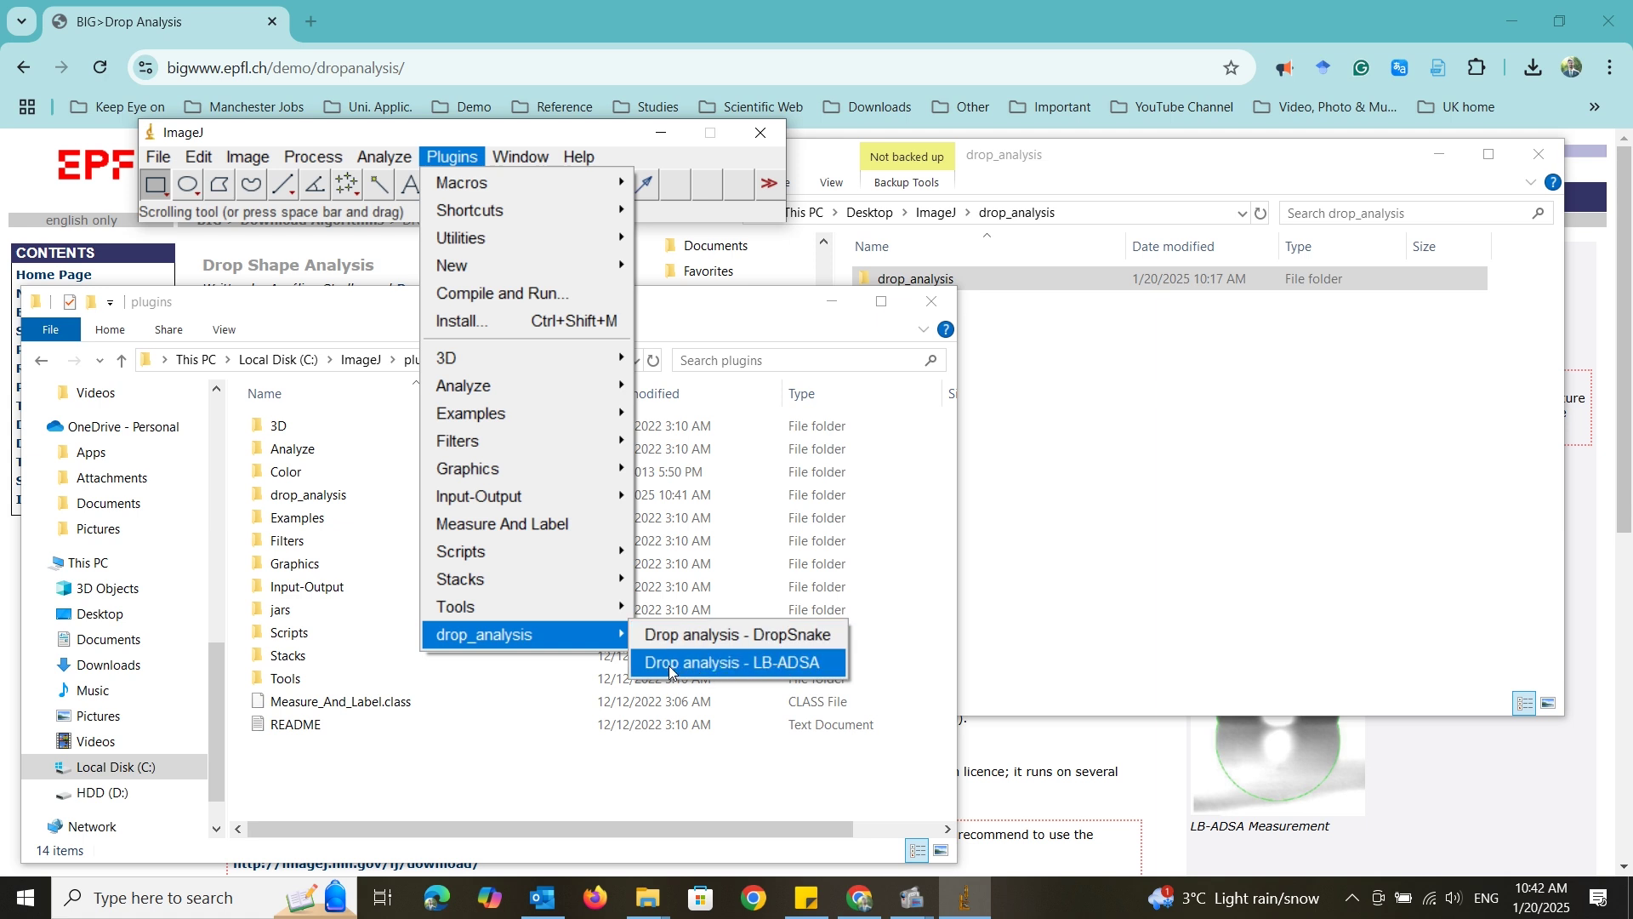
Open sample.jpg in ImageJ by dragging it from the drop_analysis folder
{"action": "left_click", "coordinate": [609, 144]}
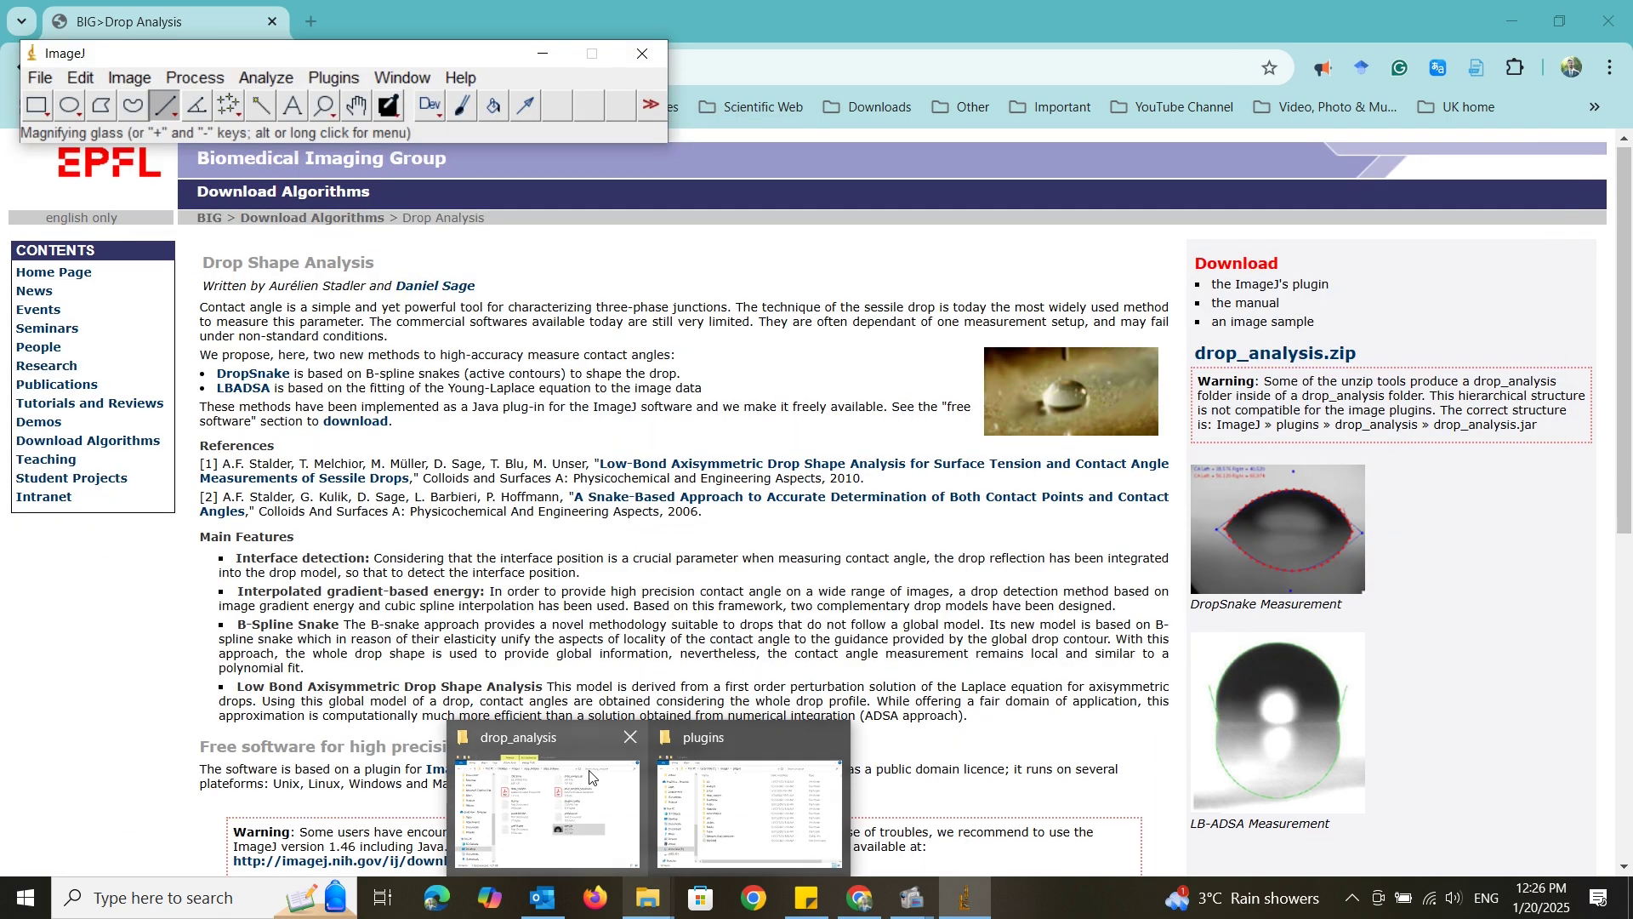
{"action": "left_click", "coordinate": [590, 771]}
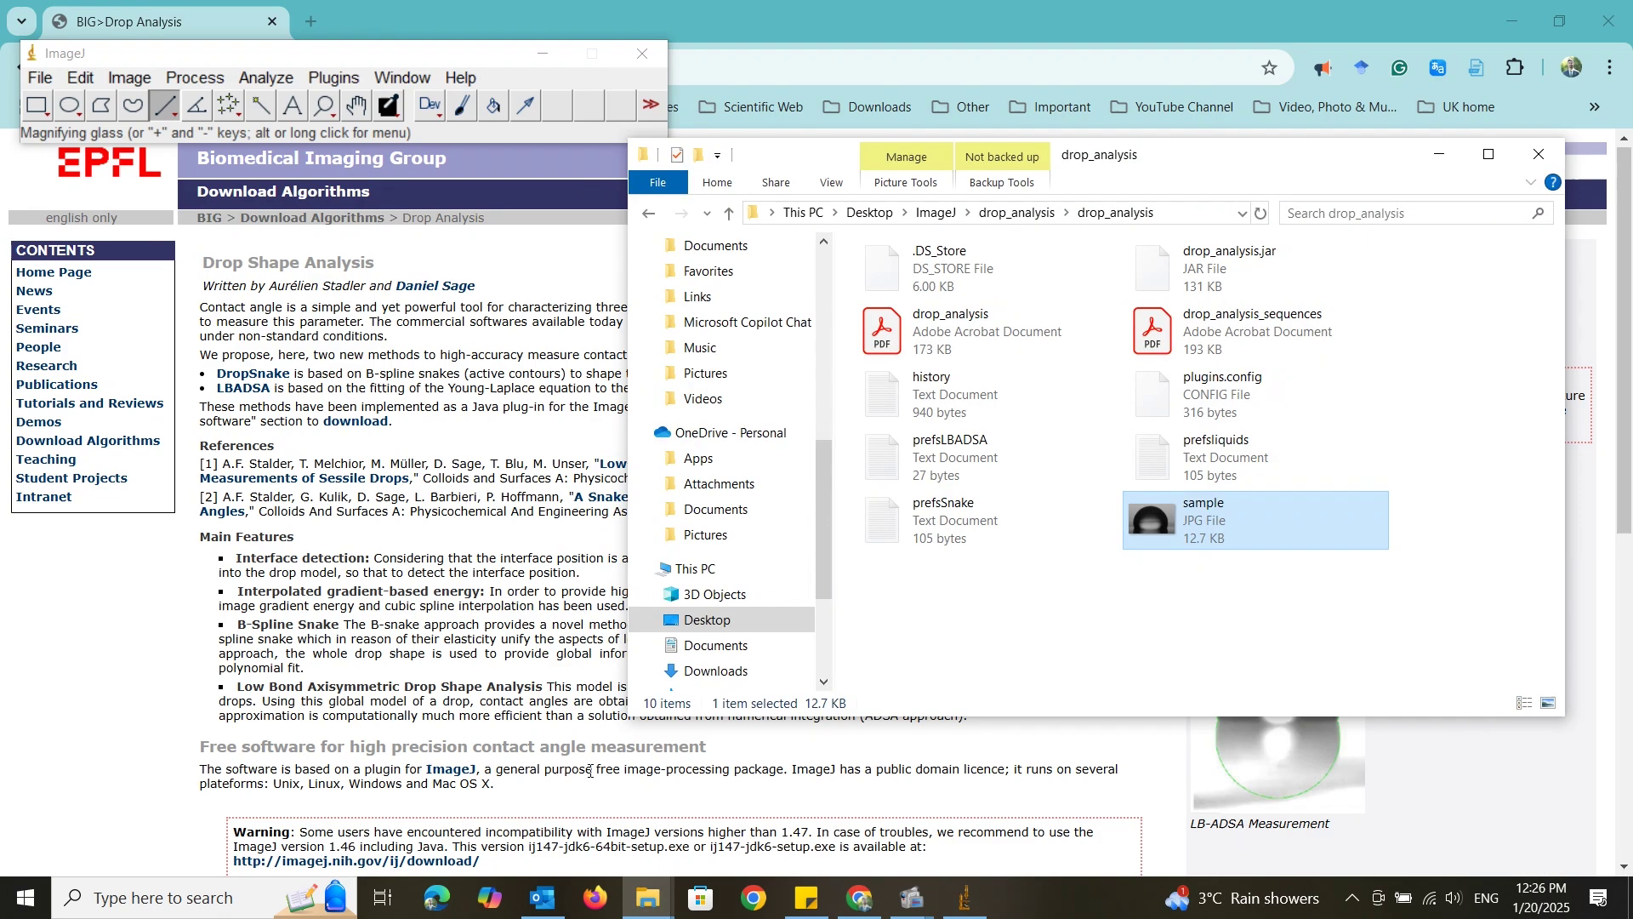
{"action": "left_click_drag", "start_coordinate": [1164, 533], "coordinate": [386, 109]}
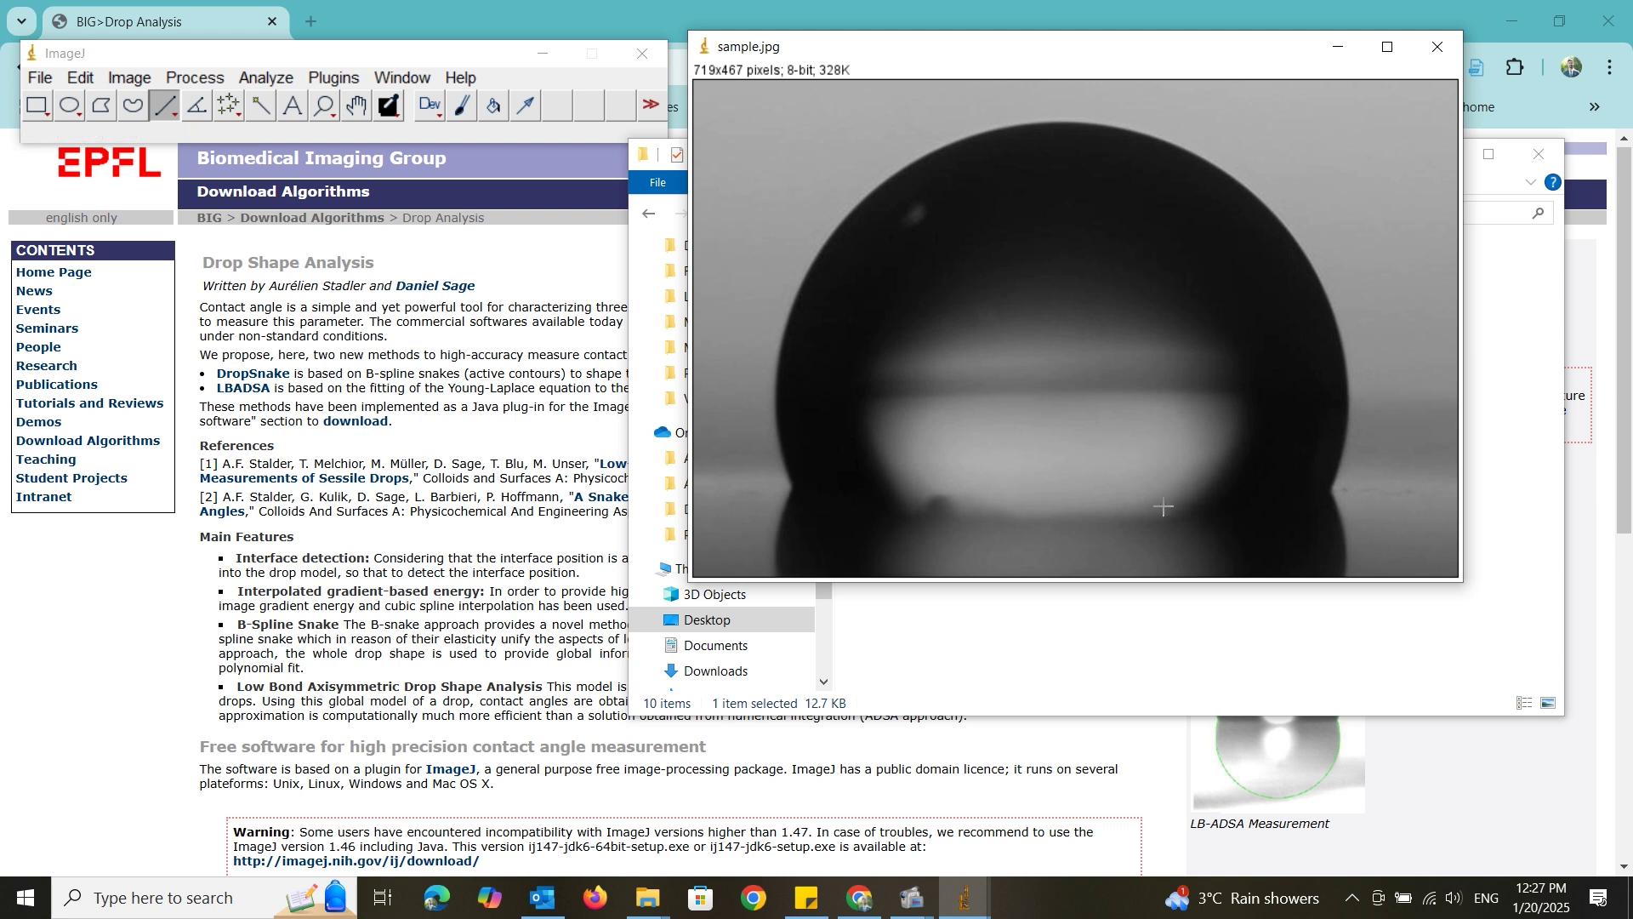
Draw a straight baseline with both ends on the drop's contact points, measuring -0.40°
{"action": "left_click", "coordinate": [166, 108]}
{"action": "left_click_drag", "start_coordinate": [794, 488], "coordinate": [1329, 491]}
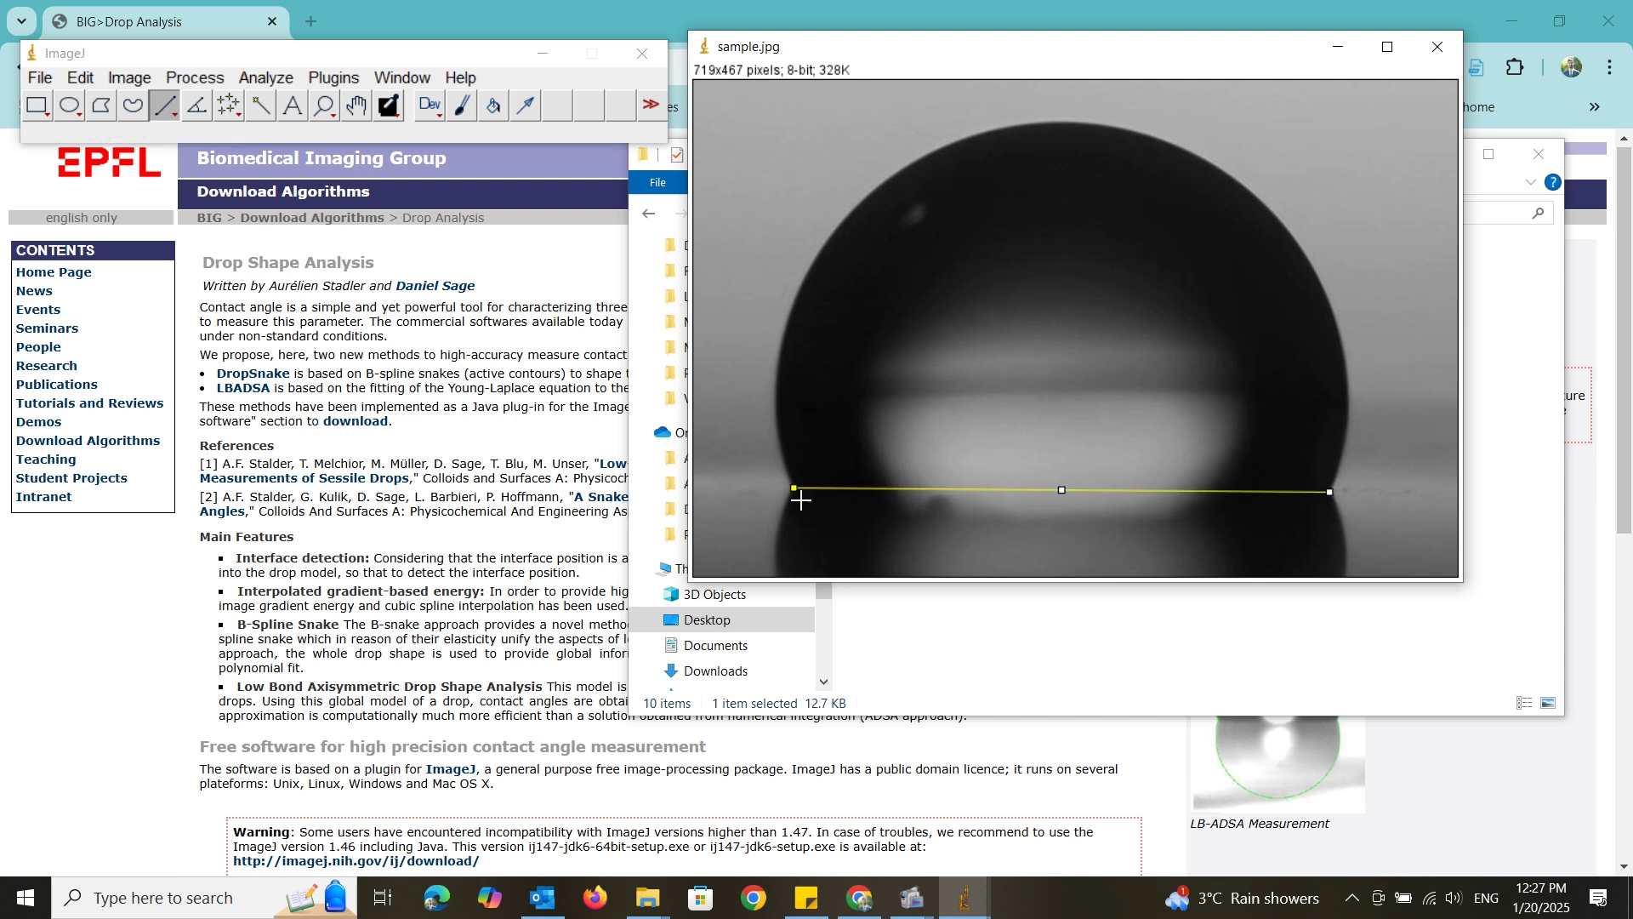
{"action": "scroll", "coordinate": [786, 488], "scroll_direction": "up", "scroll_amount": 8}
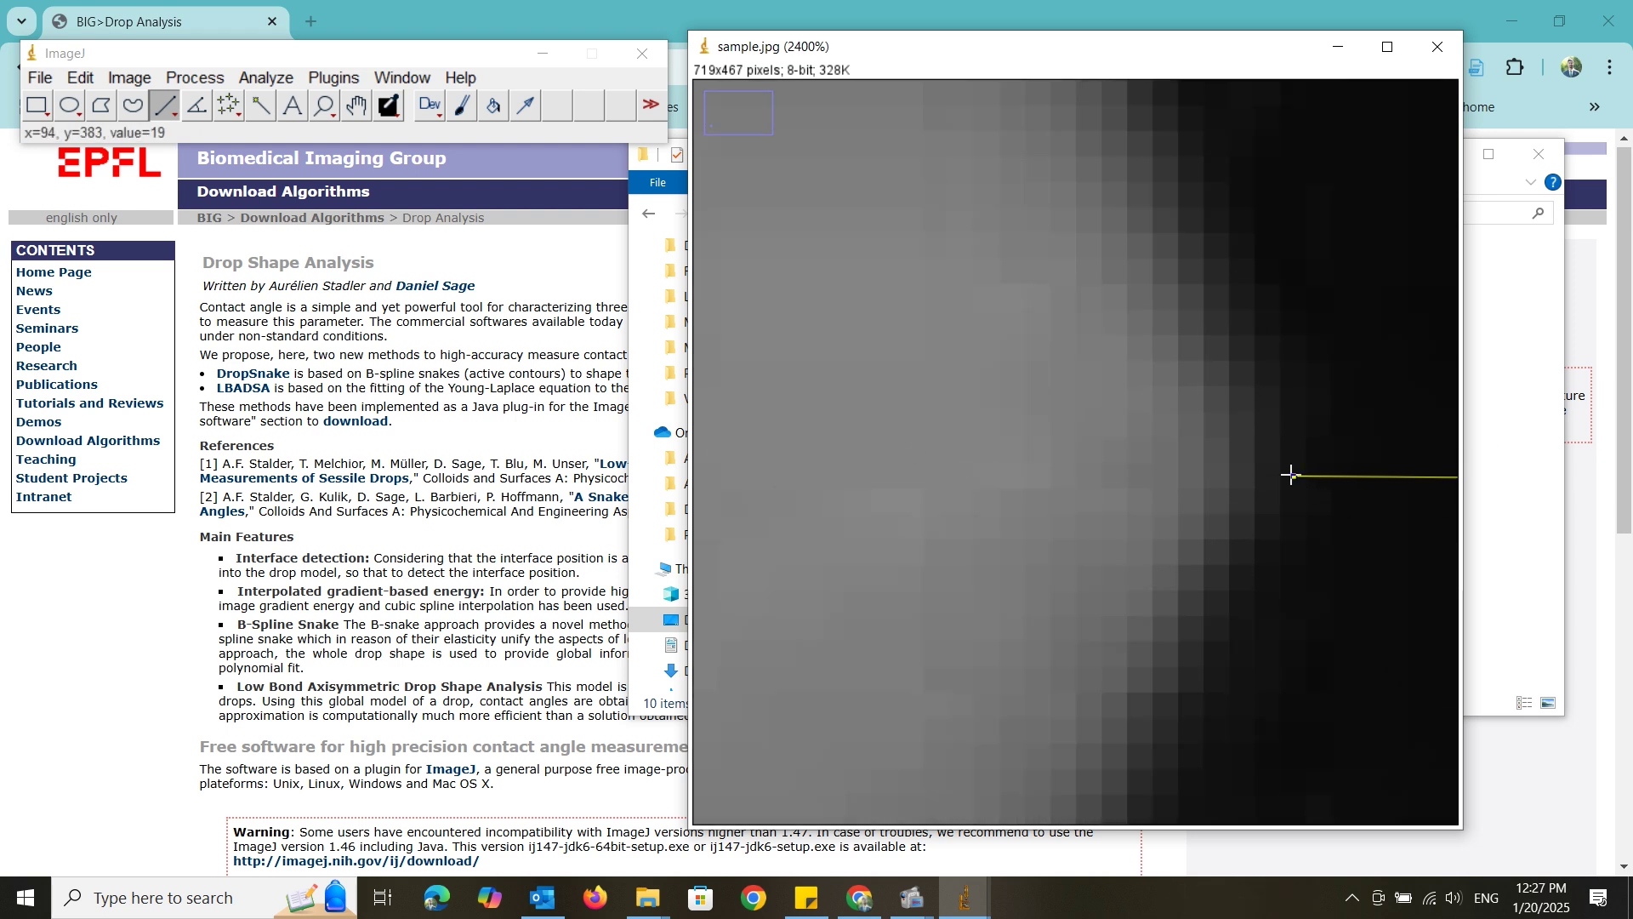
{"action": "left_click_drag", "start_coordinate": [1292, 478], "coordinate": [1243, 448]}
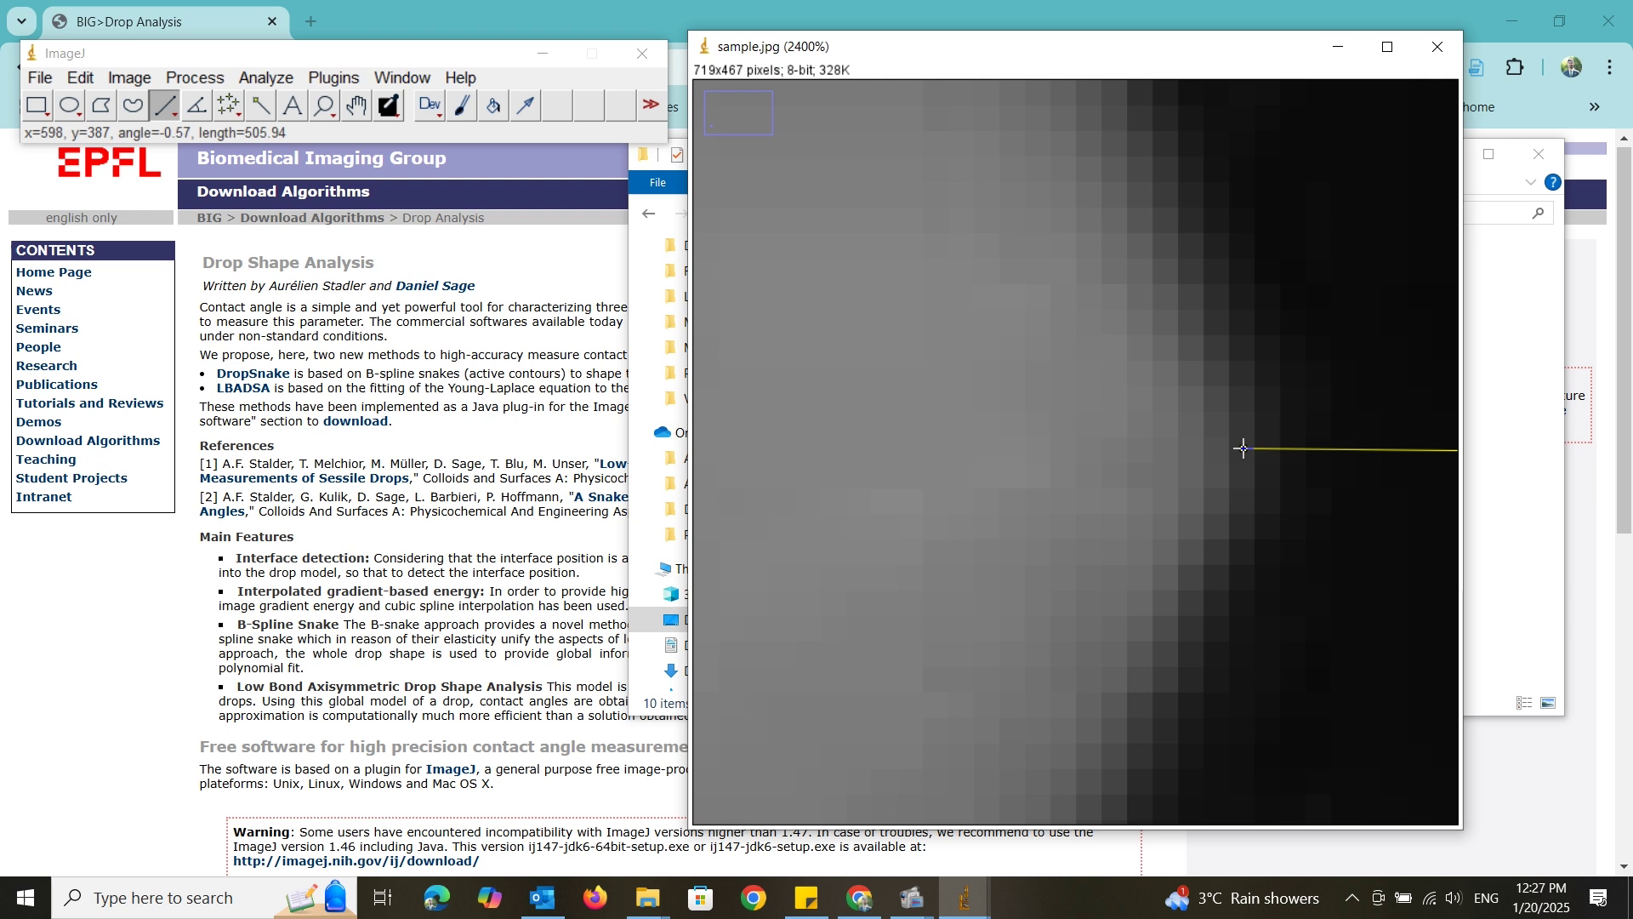
{"action": "scroll", "coordinate": [1242, 448], "scroll_direction": "down", "scroll_amount": 10}
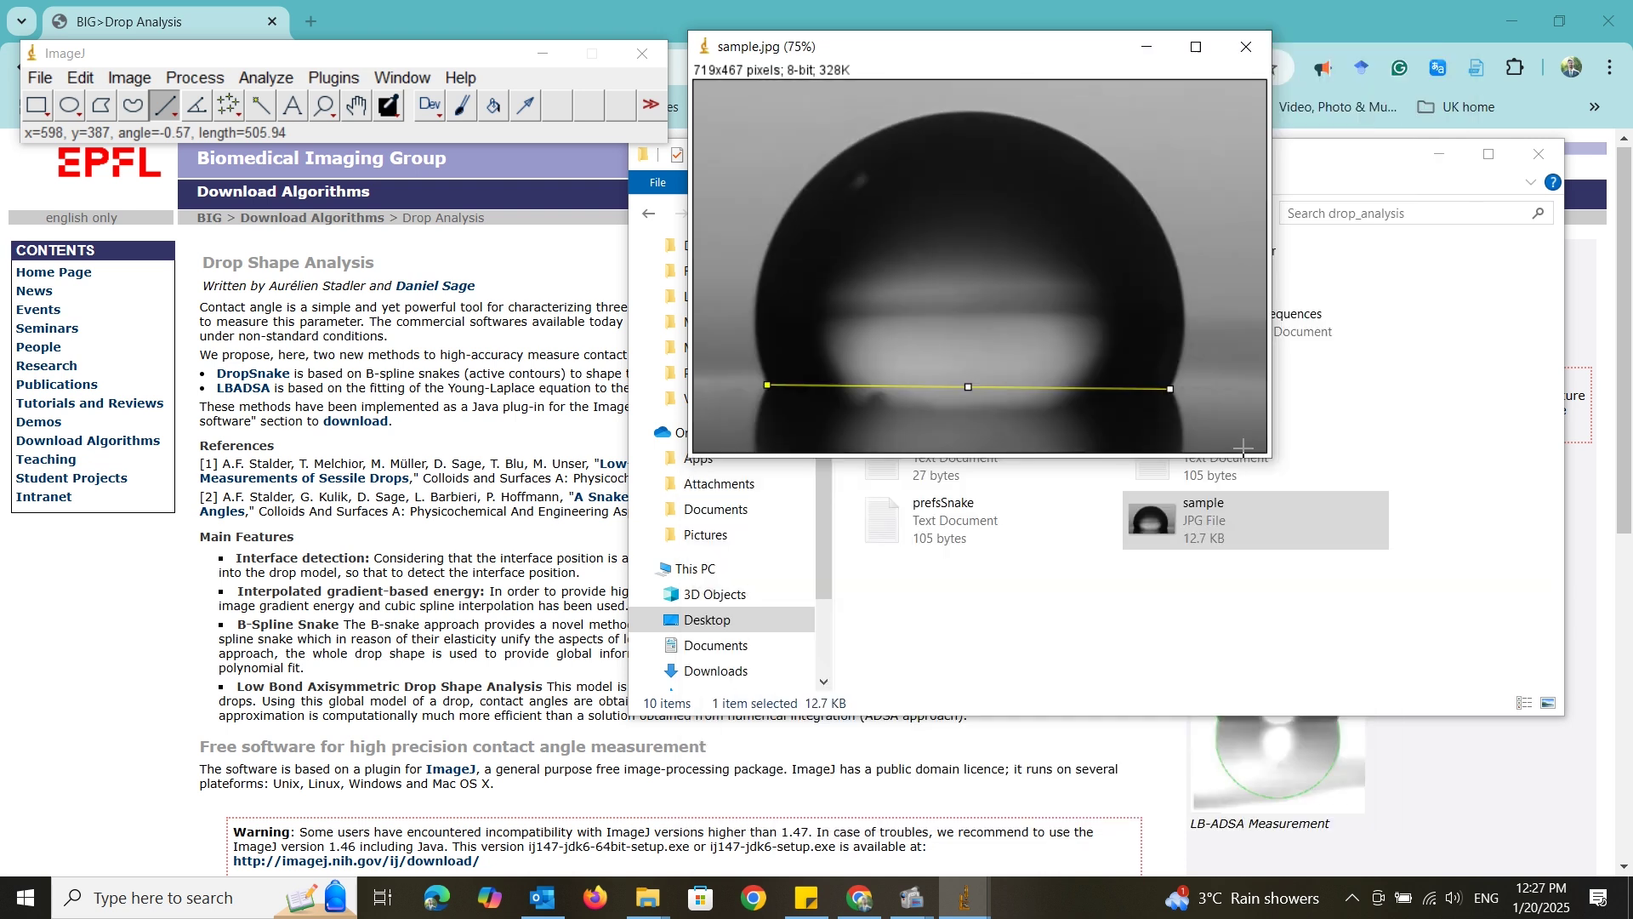
{"action": "scroll", "coordinate": [1188, 384], "scroll_direction": "up", "scroll_amount": 9}
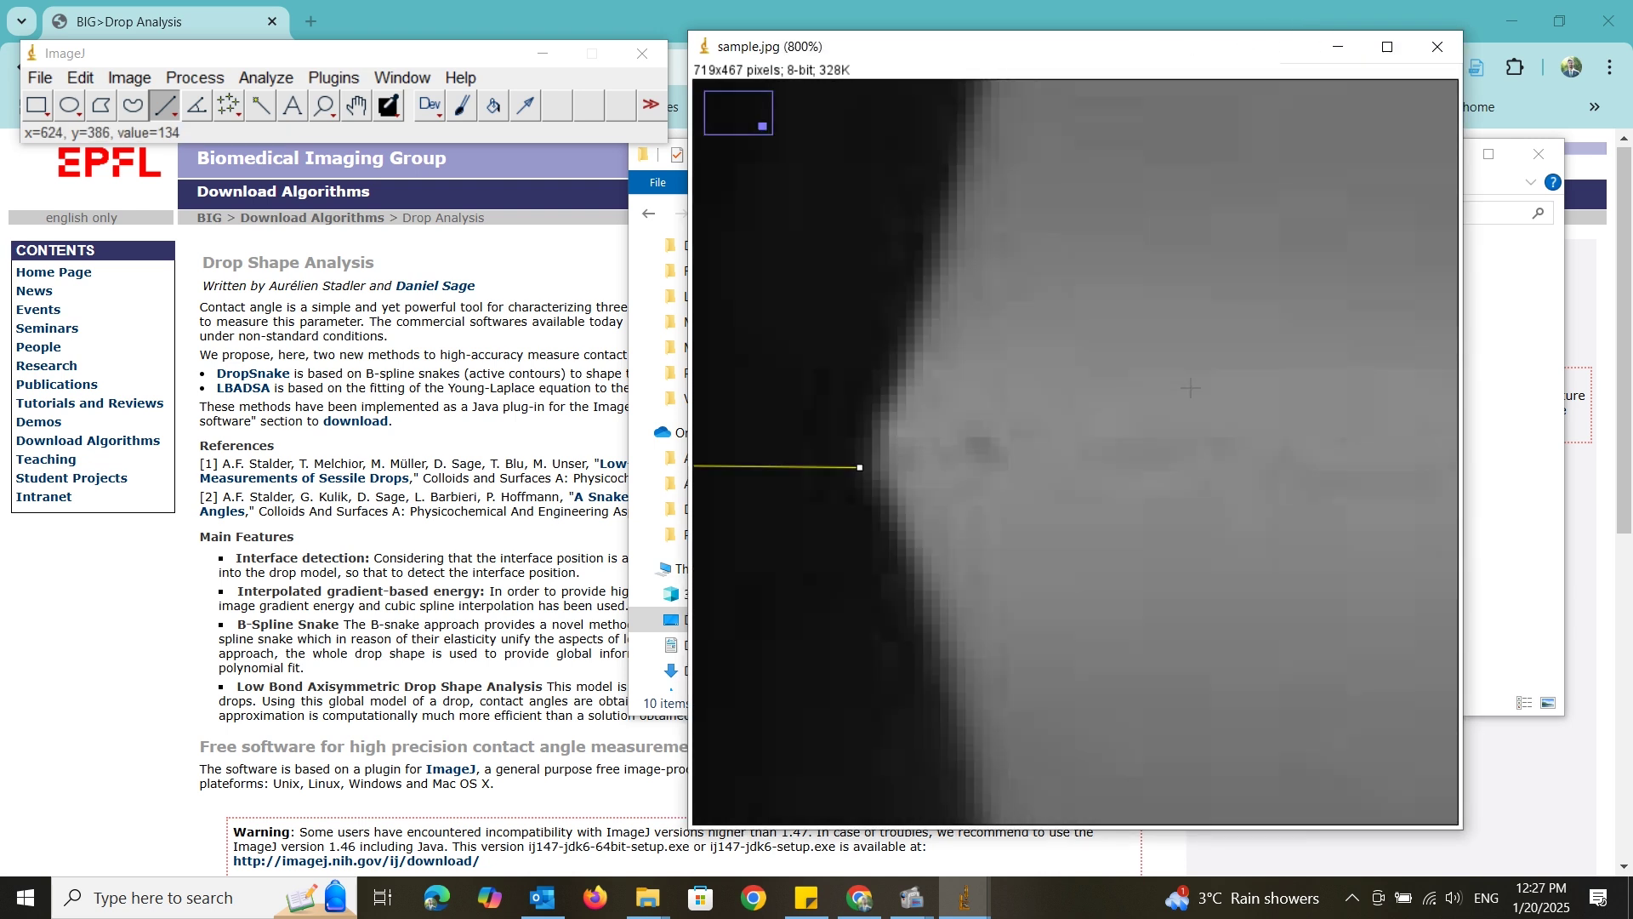
{"action": "scroll", "coordinate": [741, 485], "scroll_direction": "up", "scroll_amount": 4}
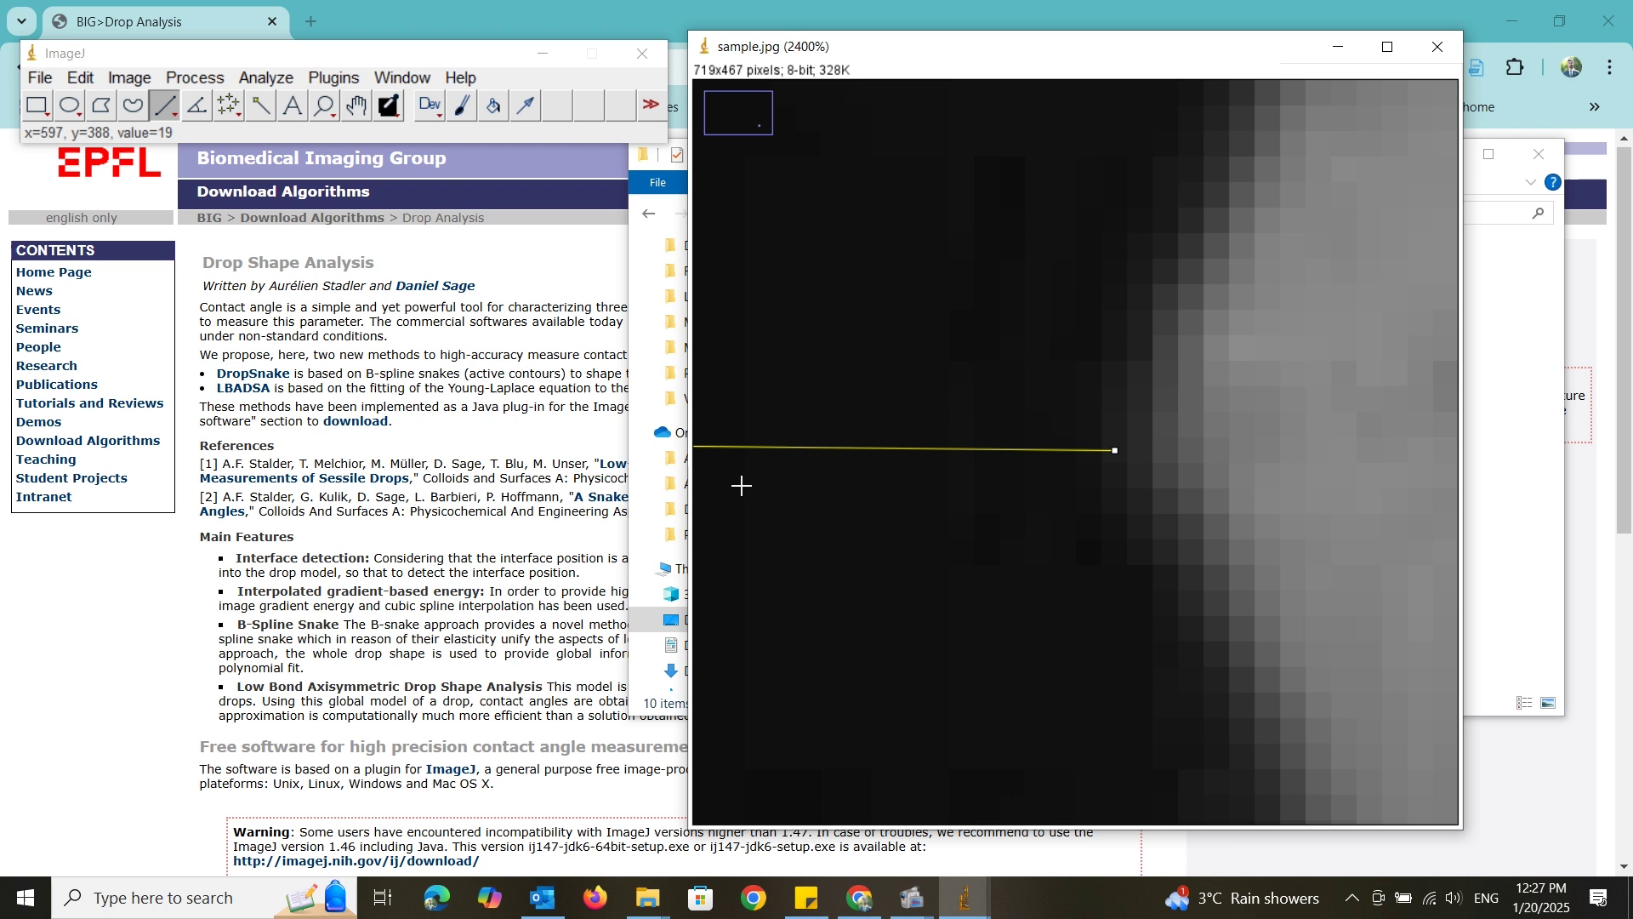
{"action": "left_click_drag", "start_coordinate": [1118, 437], "coordinate": [1298, 387]}
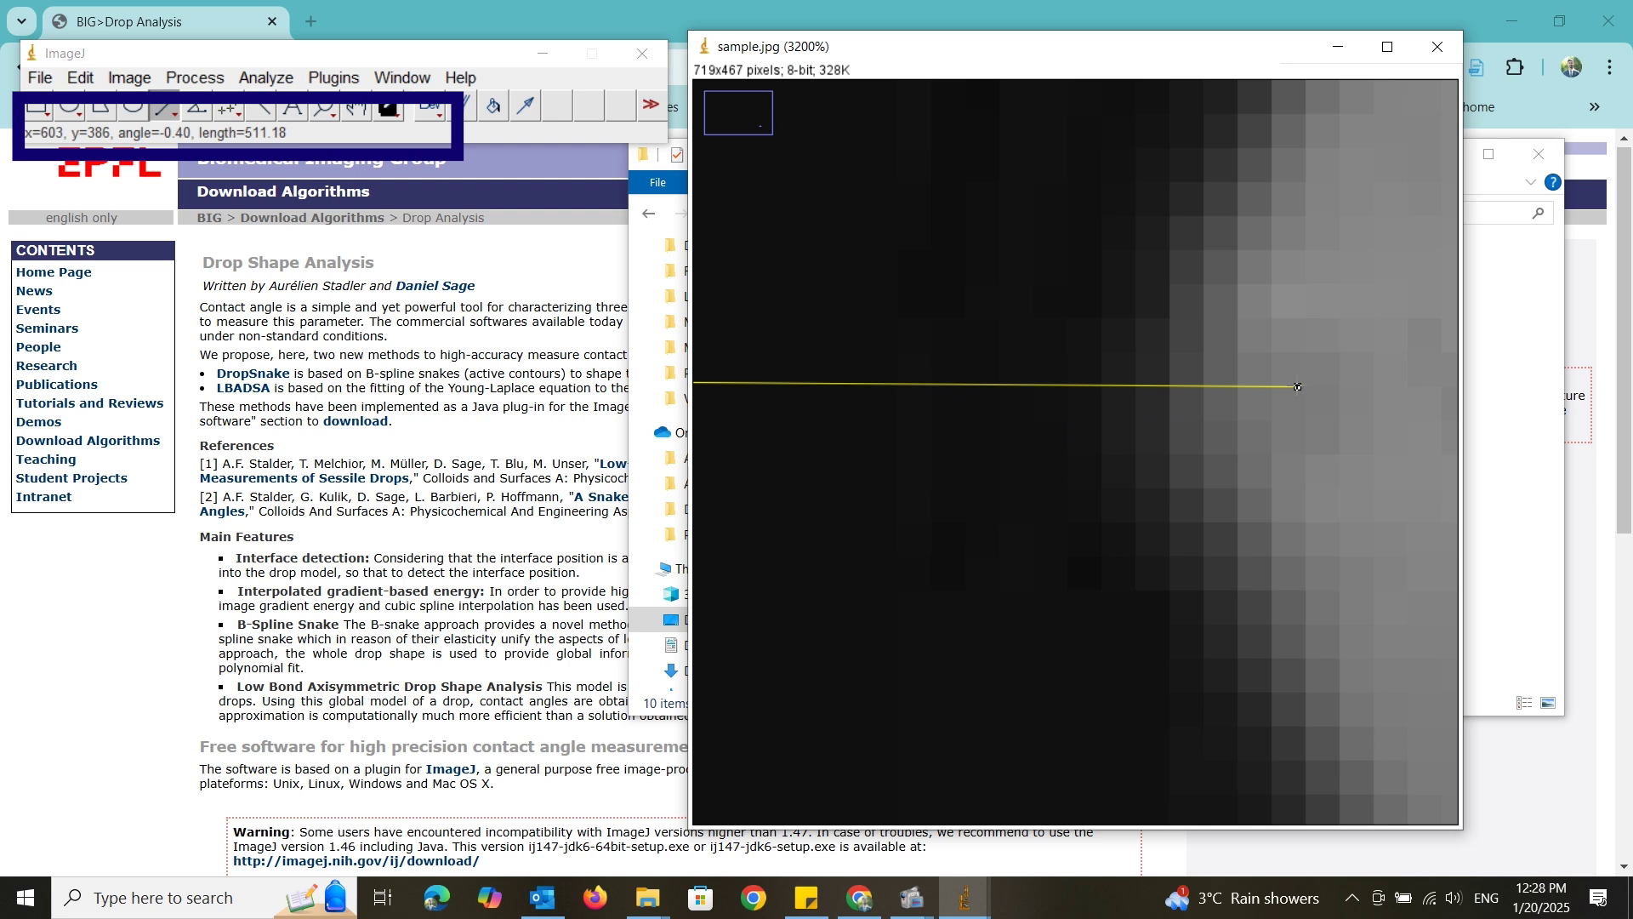
Rotate sample.jpg by -0.4° to level the contact line, then clear the baseline selection
{"action": "key", "text": "minus"}
{"action": "key", "text": "minus"}
{"action": "key", "text": "minus"}
{"action": "key", "text": "minus"}
{"action": "key", "text": "minus"}
{"action": "key", "text": "minus"}
{"action": "key", "text": "minus"}
{"action": "key", "text": "minus"}
{"action": "key", "text": "minus"}
{"action": "key", "text": "minus"}
{"action": "key", "text": "minus"}
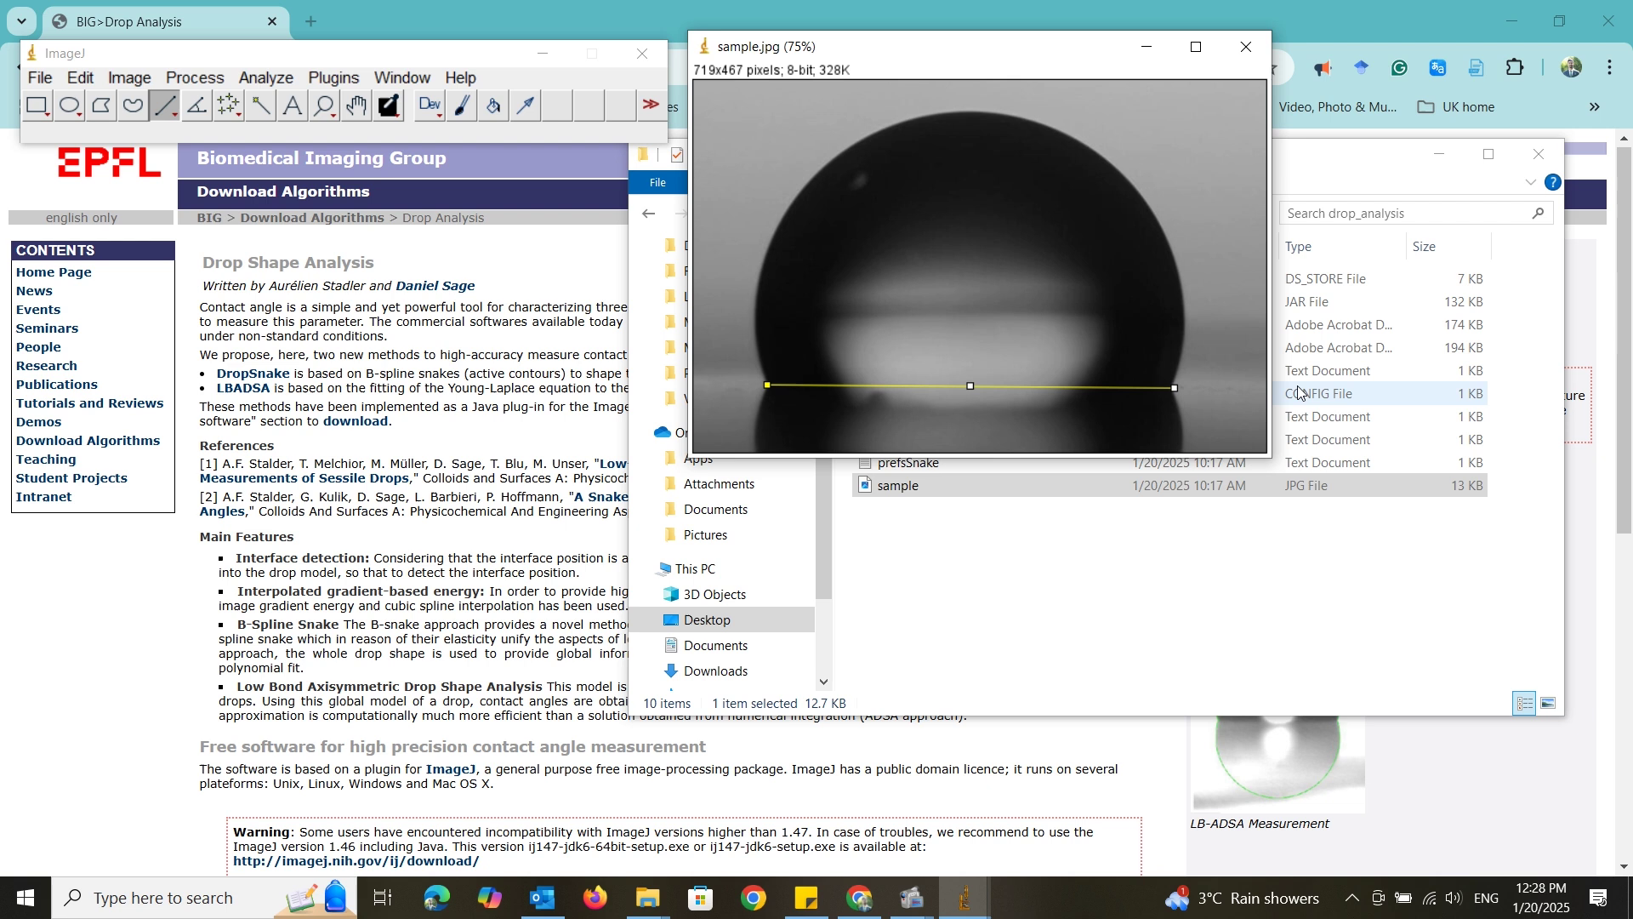
{"action": "key", "text": "plus"}
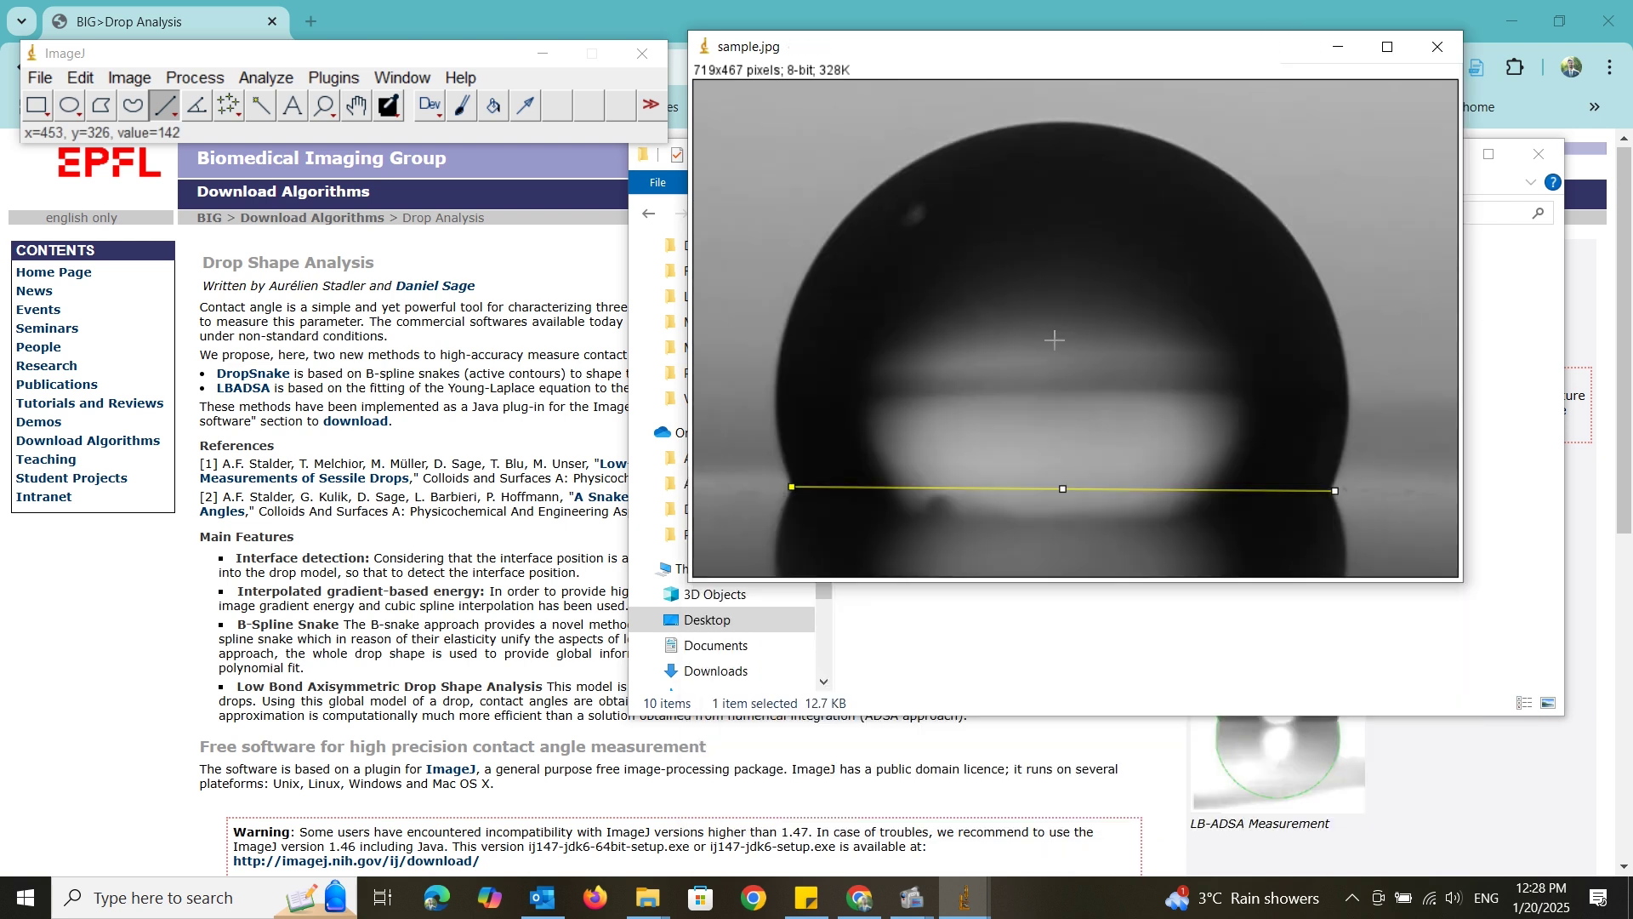
{"action": "left_click", "coordinate": [130, 78]}
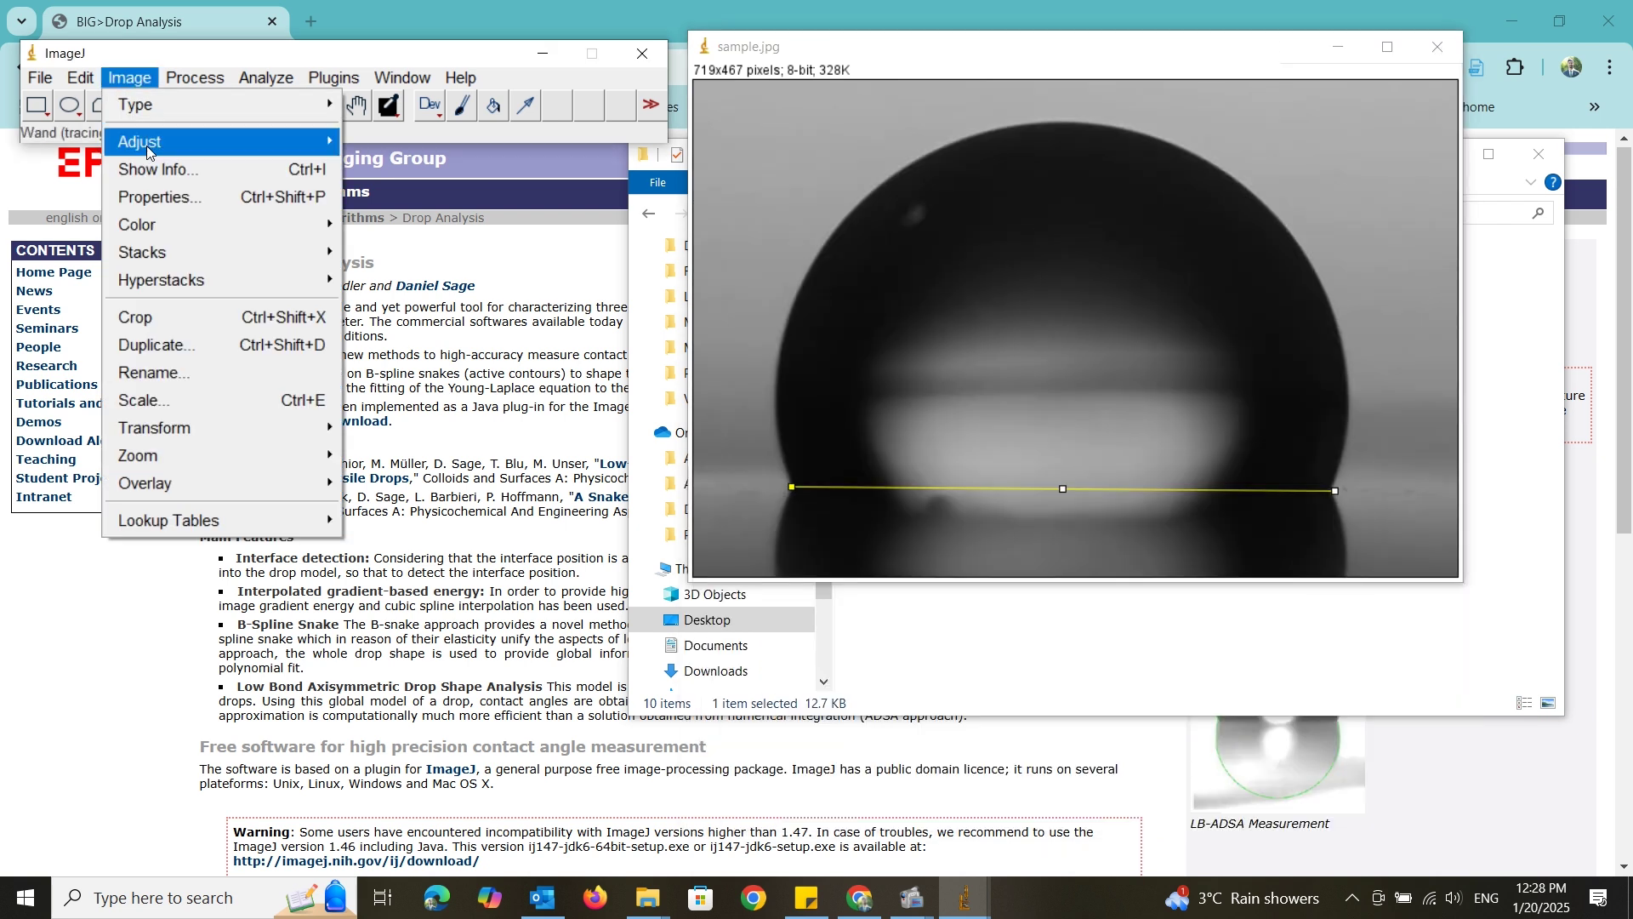
{"action": "mouse_move", "coordinate": [266, 421]}
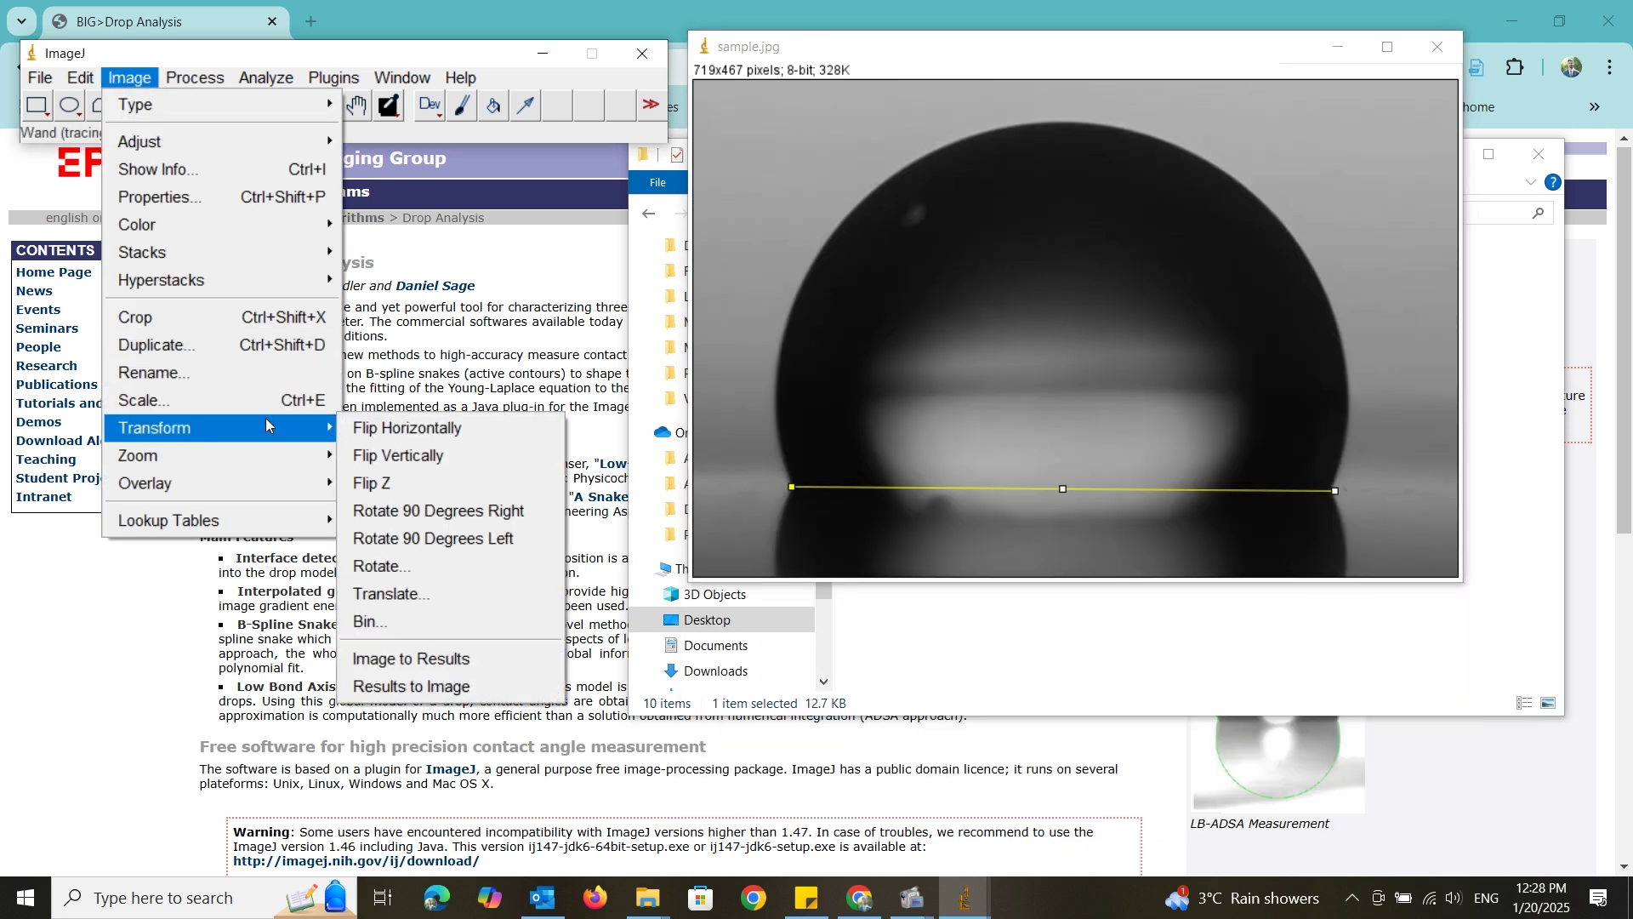
{"action": "left_click", "coordinate": [396, 568]}
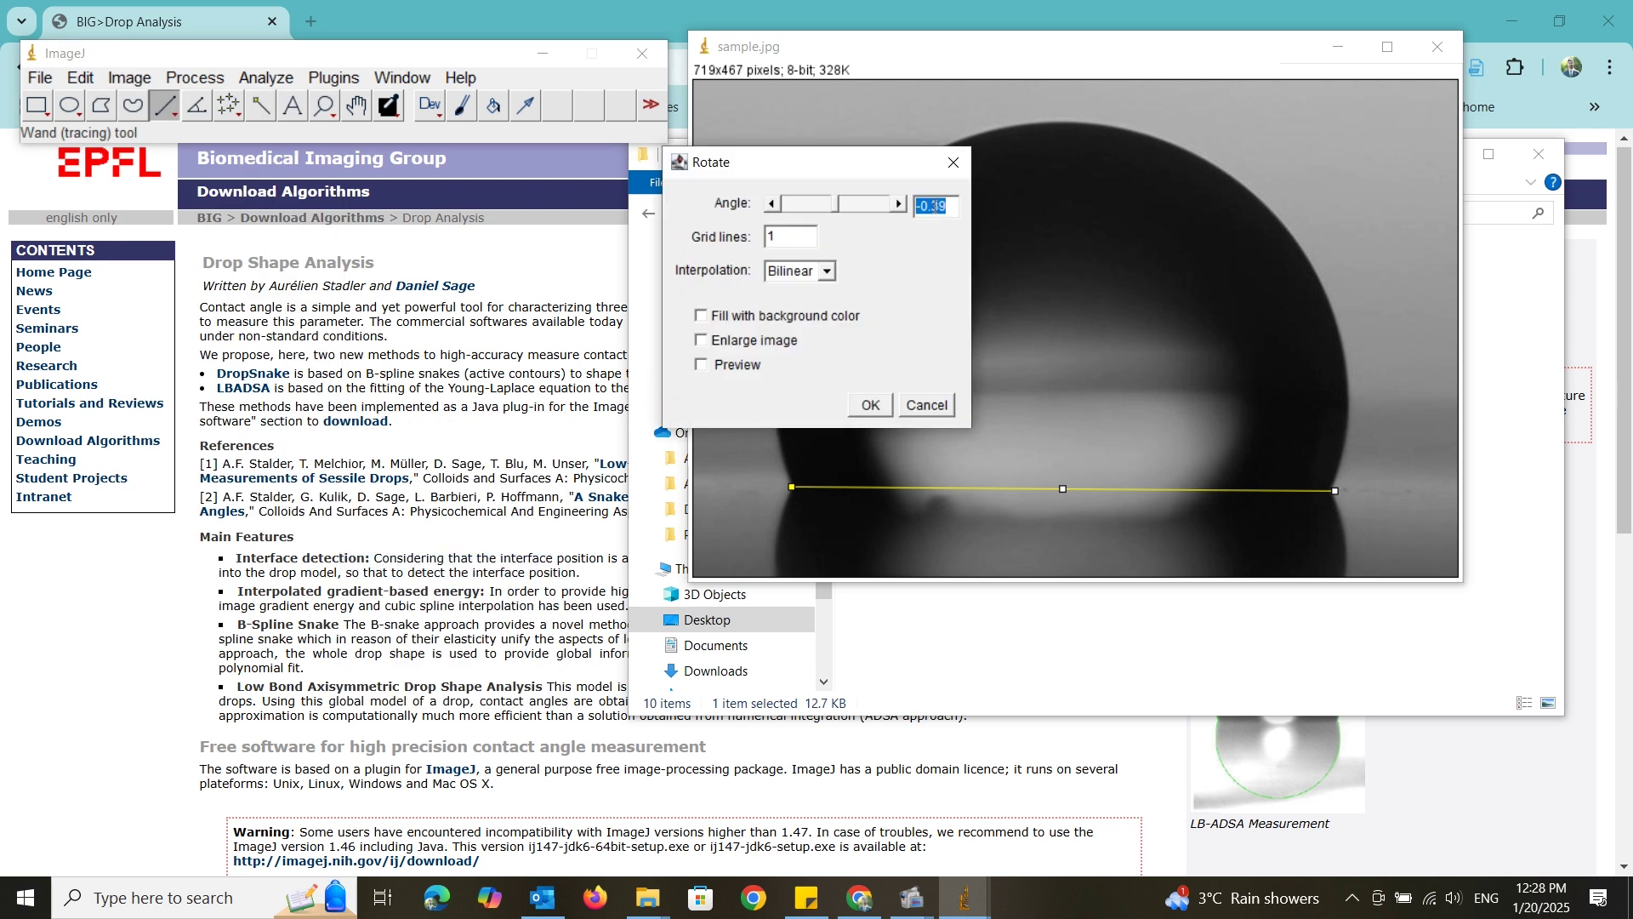
{"action": "type", "text": "-0.4"}
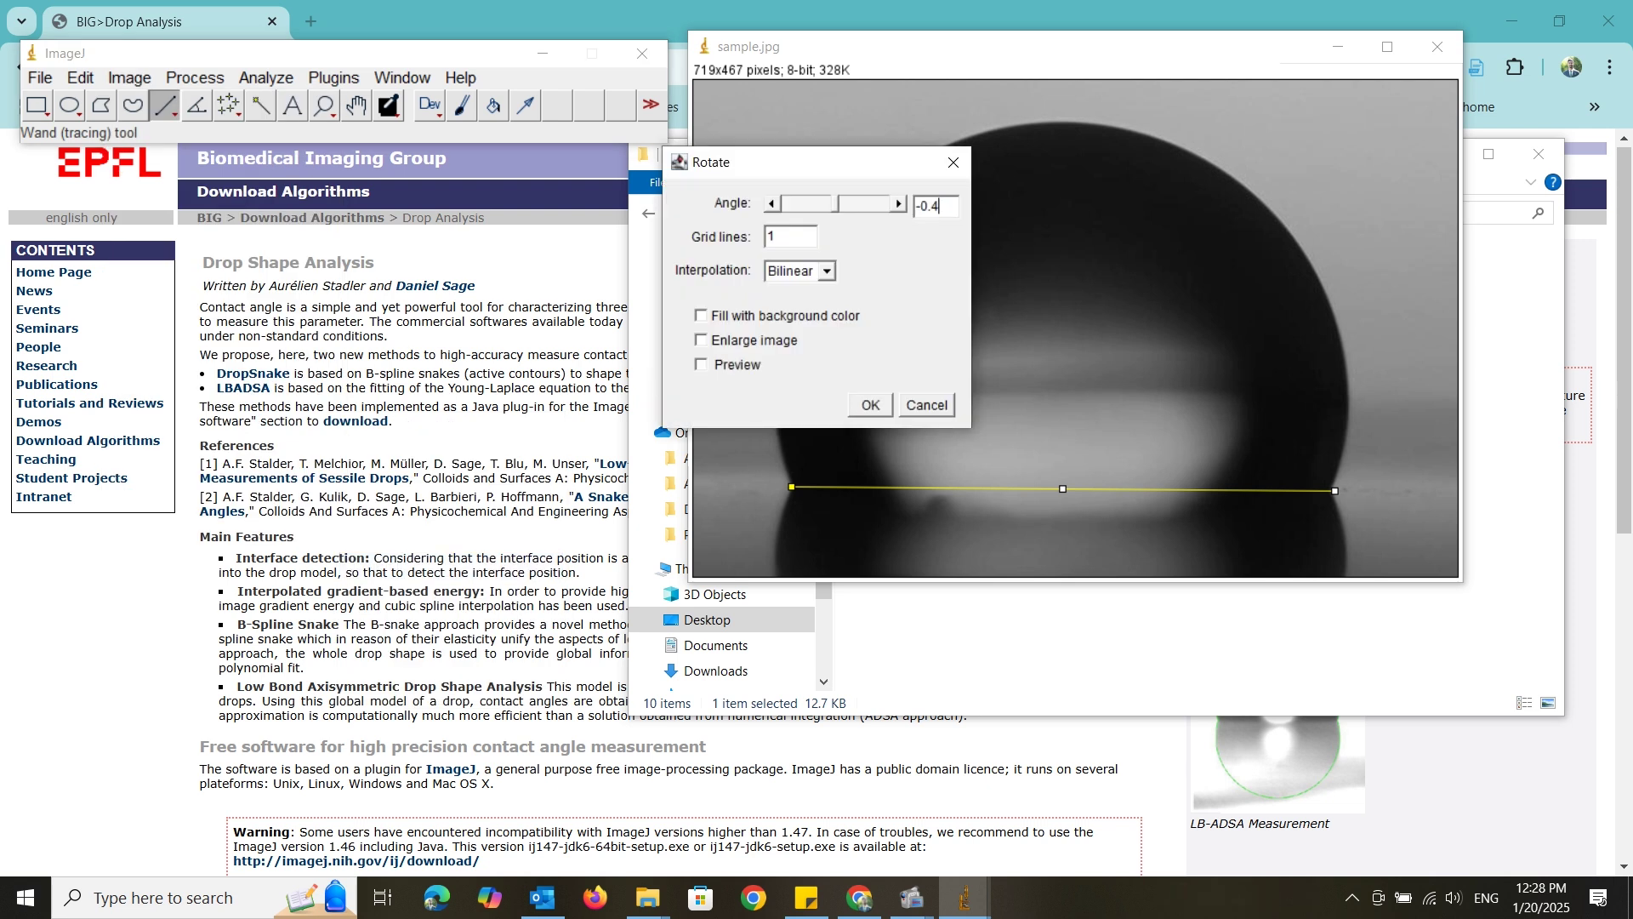
{"action": "left_click", "coordinate": [868, 406]}
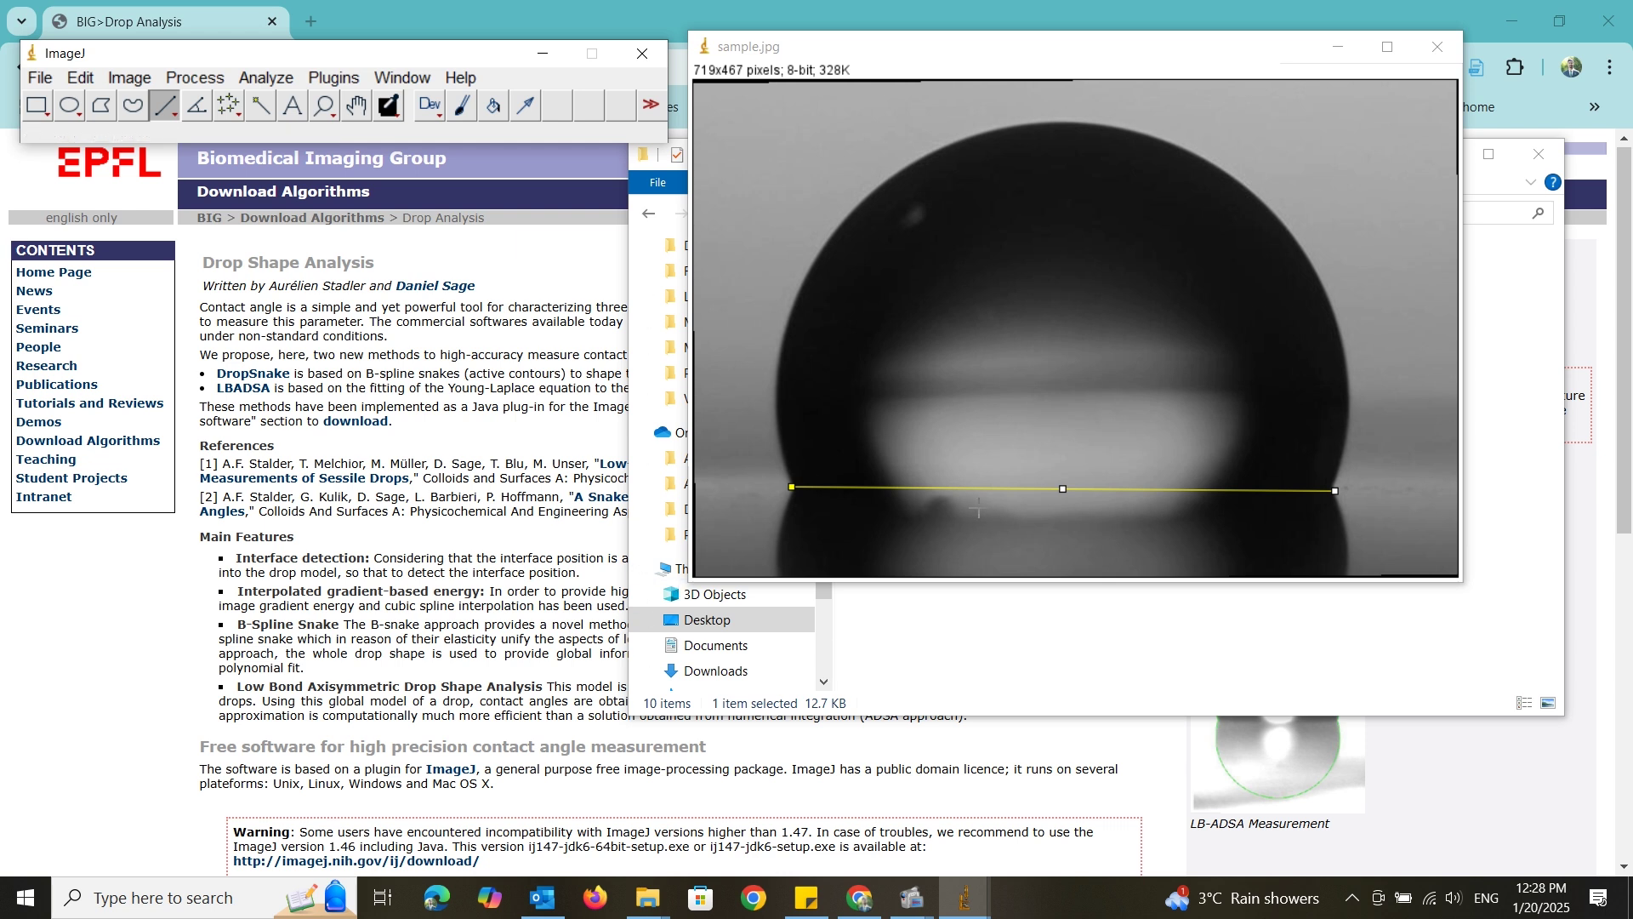
{"action": "left_click", "coordinate": [960, 320]}
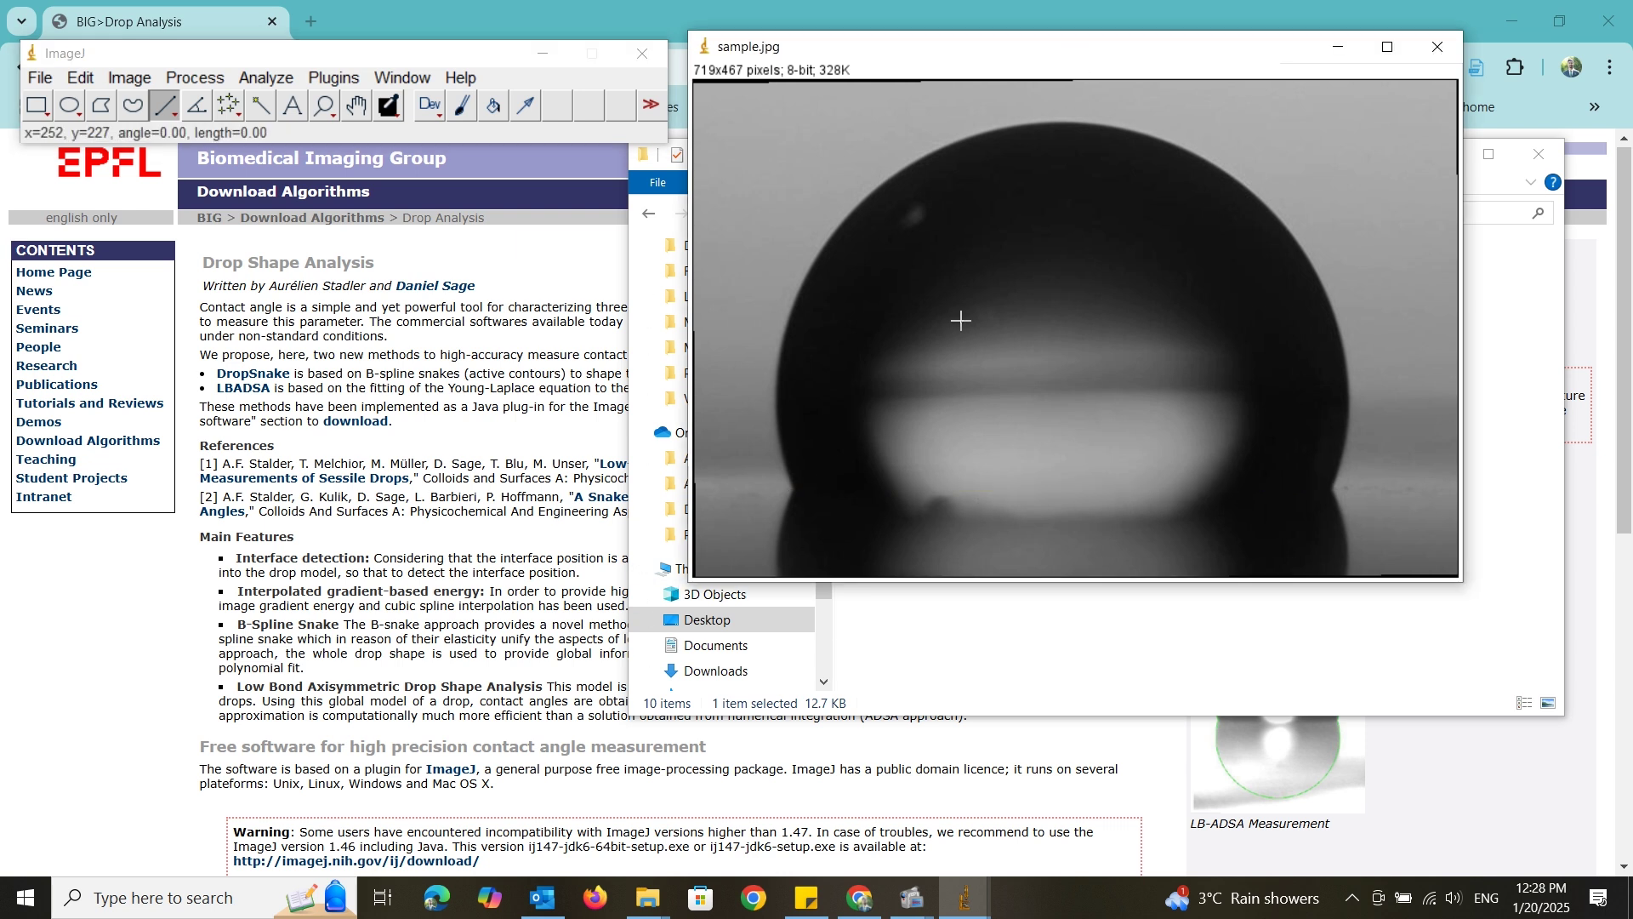
Run Drop analysis - LB-ADSA and move its panel off the drop image
{"action": "left_click", "coordinate": [322, 79]}
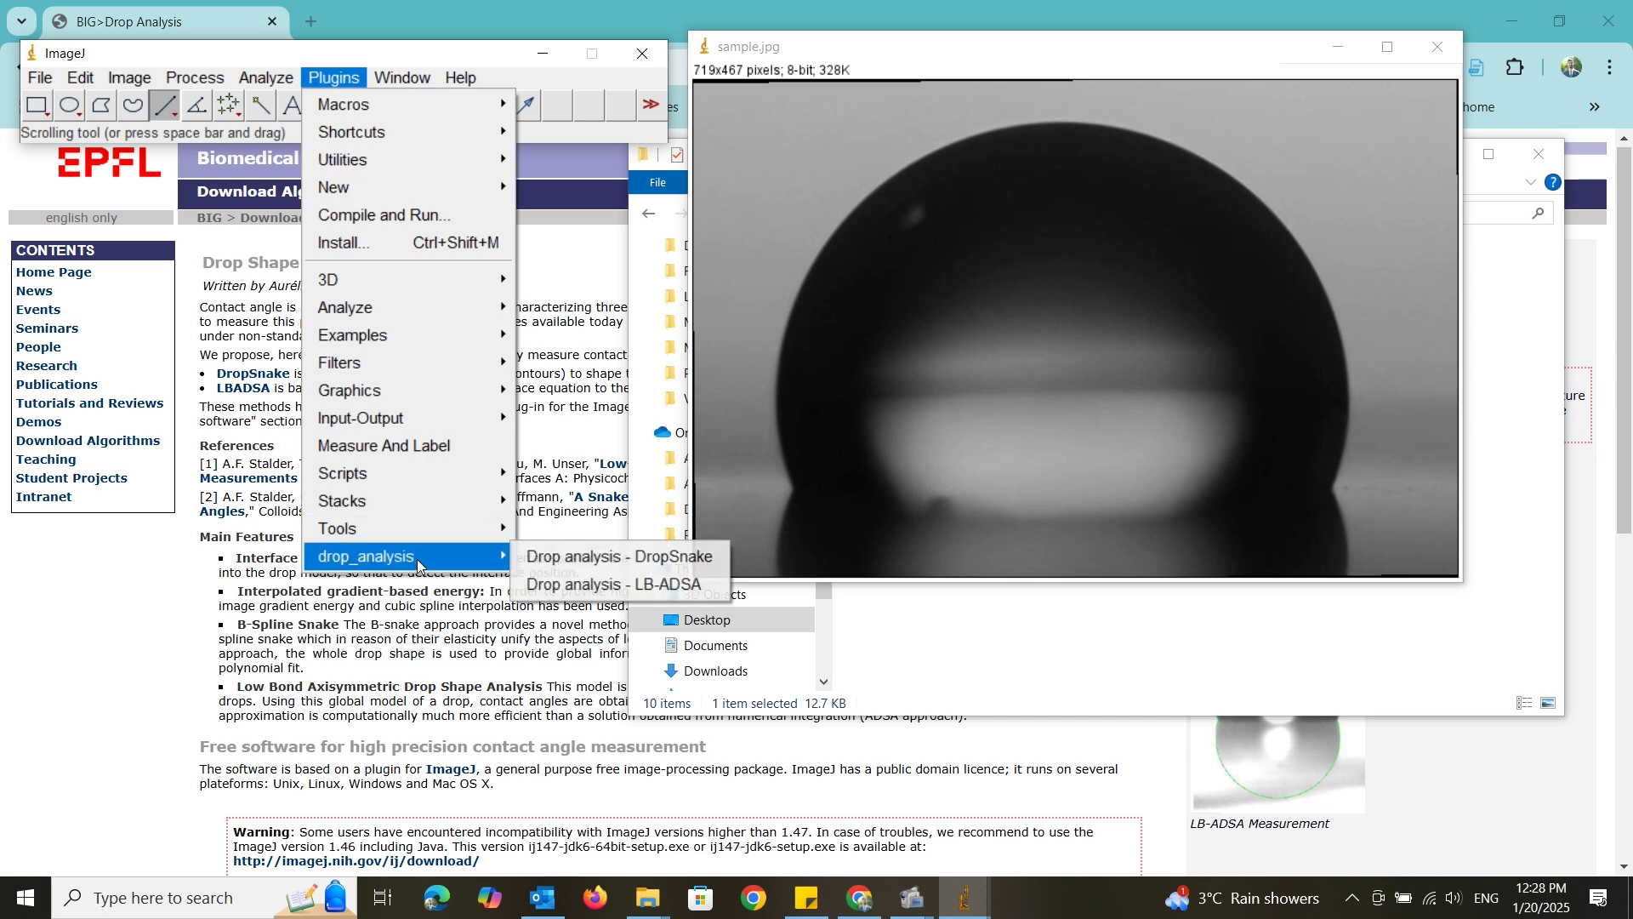
{"action": "mouse_move", "coordinate": [418, 563]}
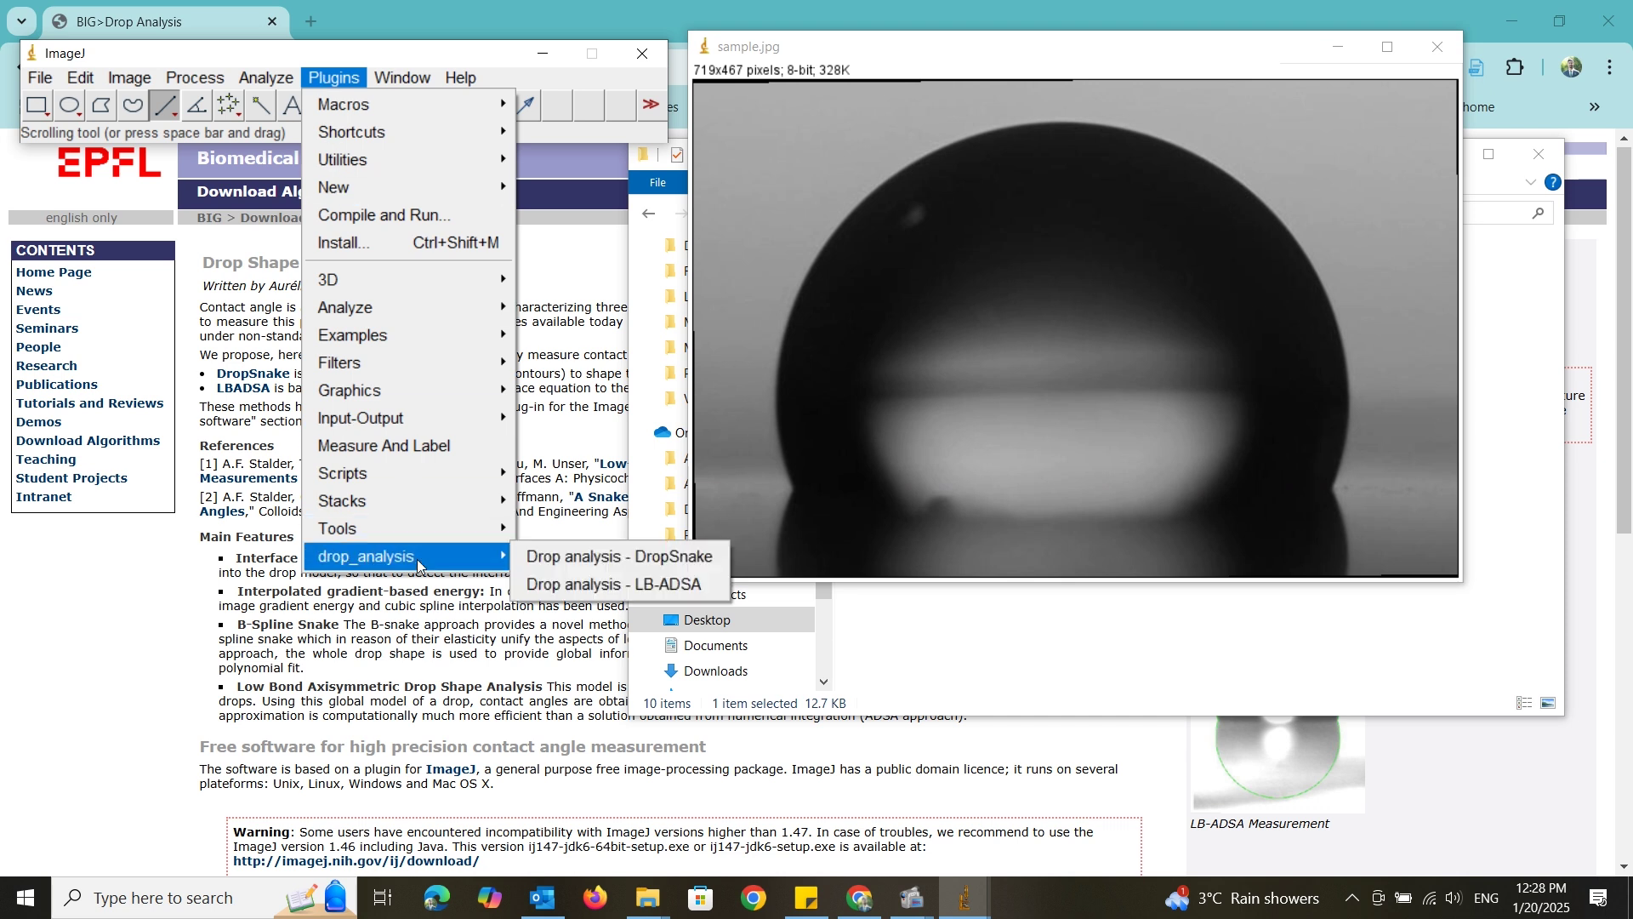
{"action": "left_click", "coordinate": [627, 587]}
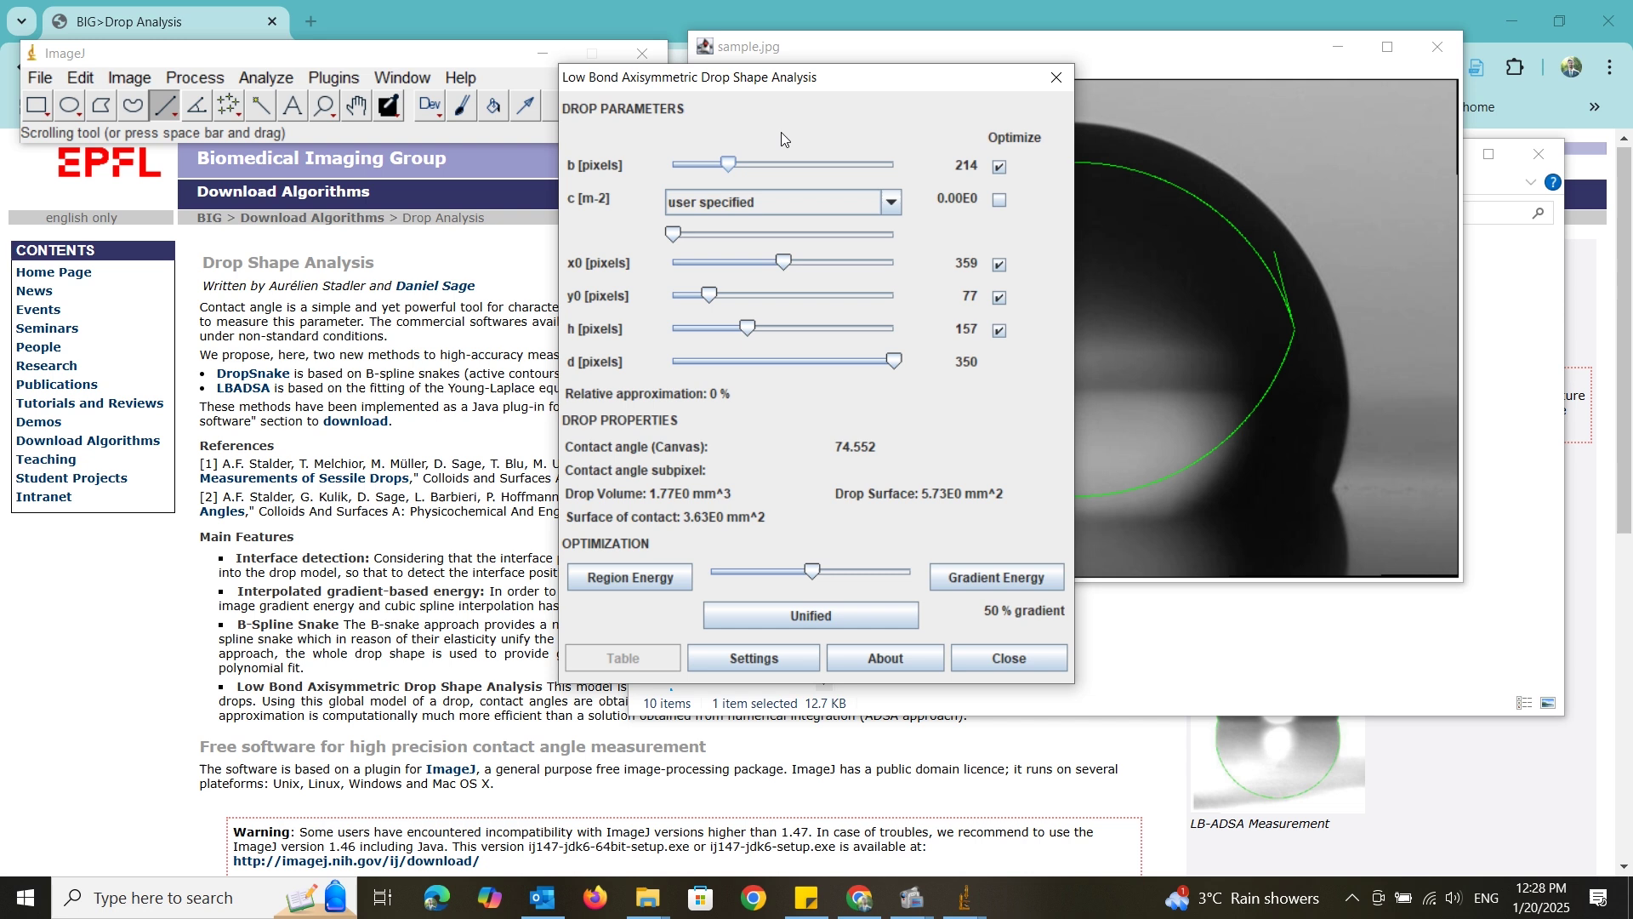
{"action": "left_click_drag", "start_coordinate": [622, 72], "coordinate": [371, 109]}
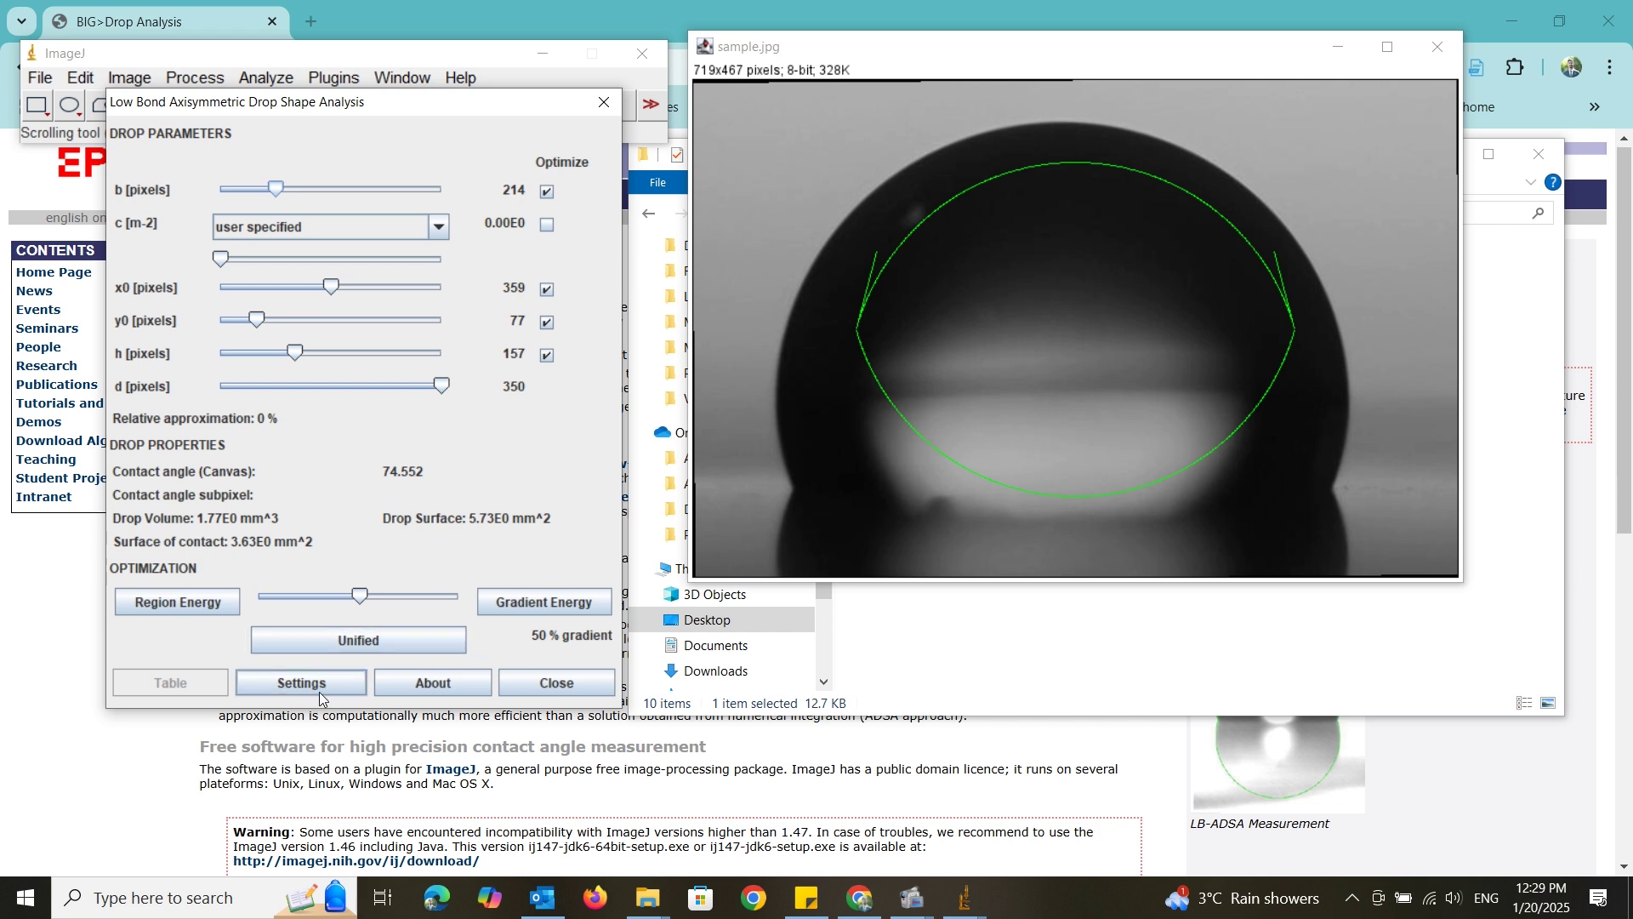
Set the LB-ADSA c parameter to water, then switch it to user specified
{"action": "left_click", "coordinate": [293, 686]}
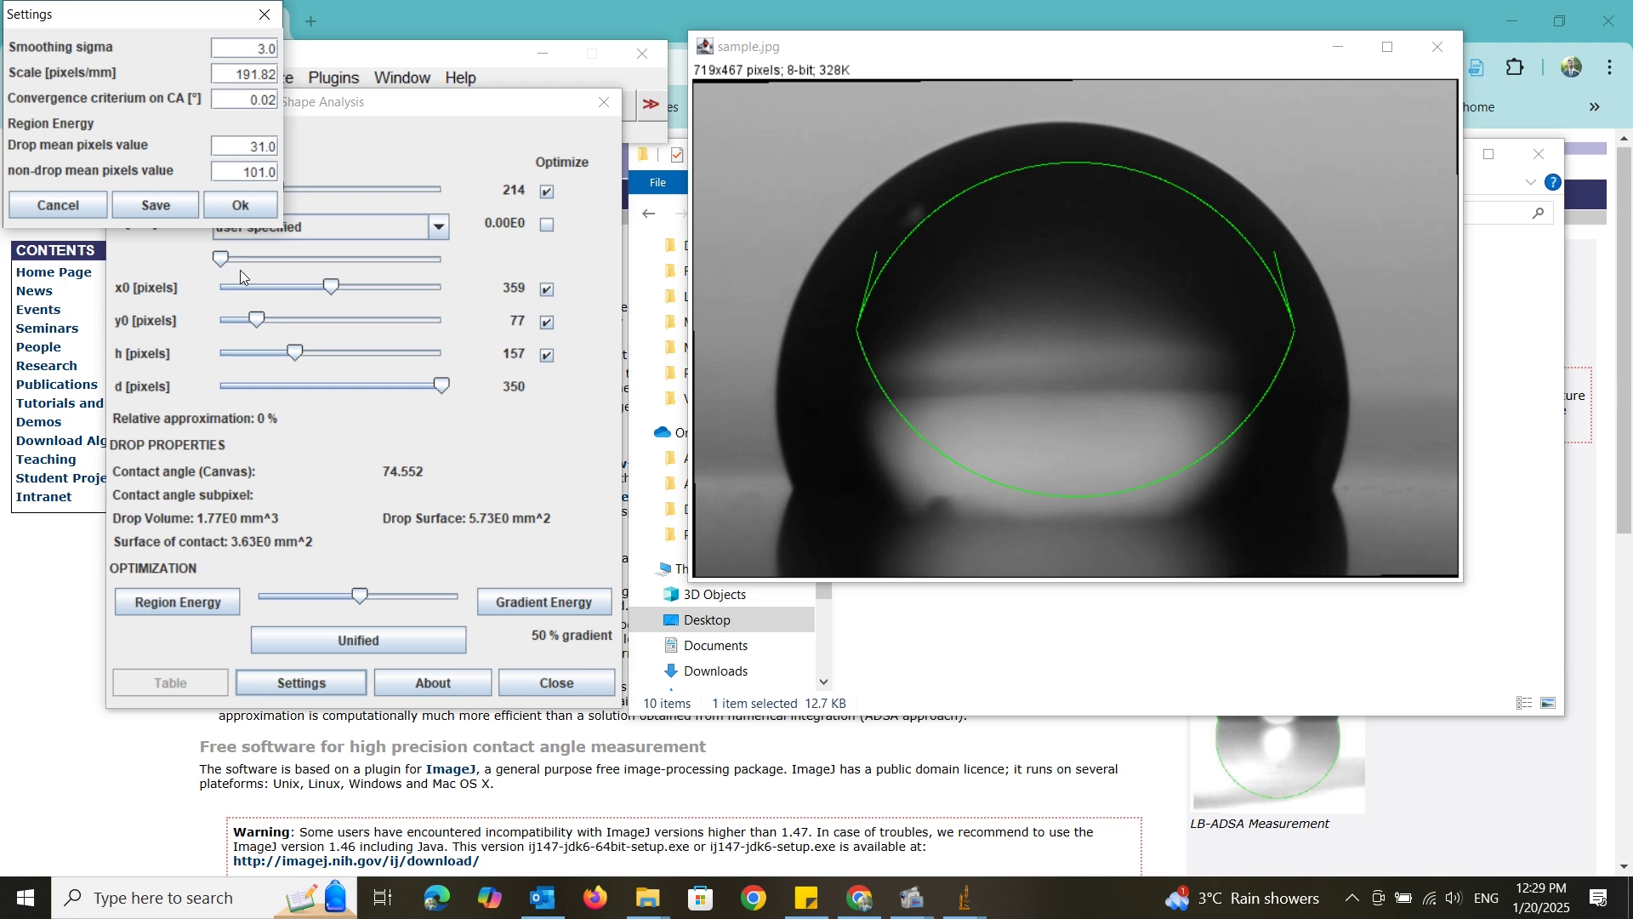
{"action": "left_click", "coordinate": [240, 206]}
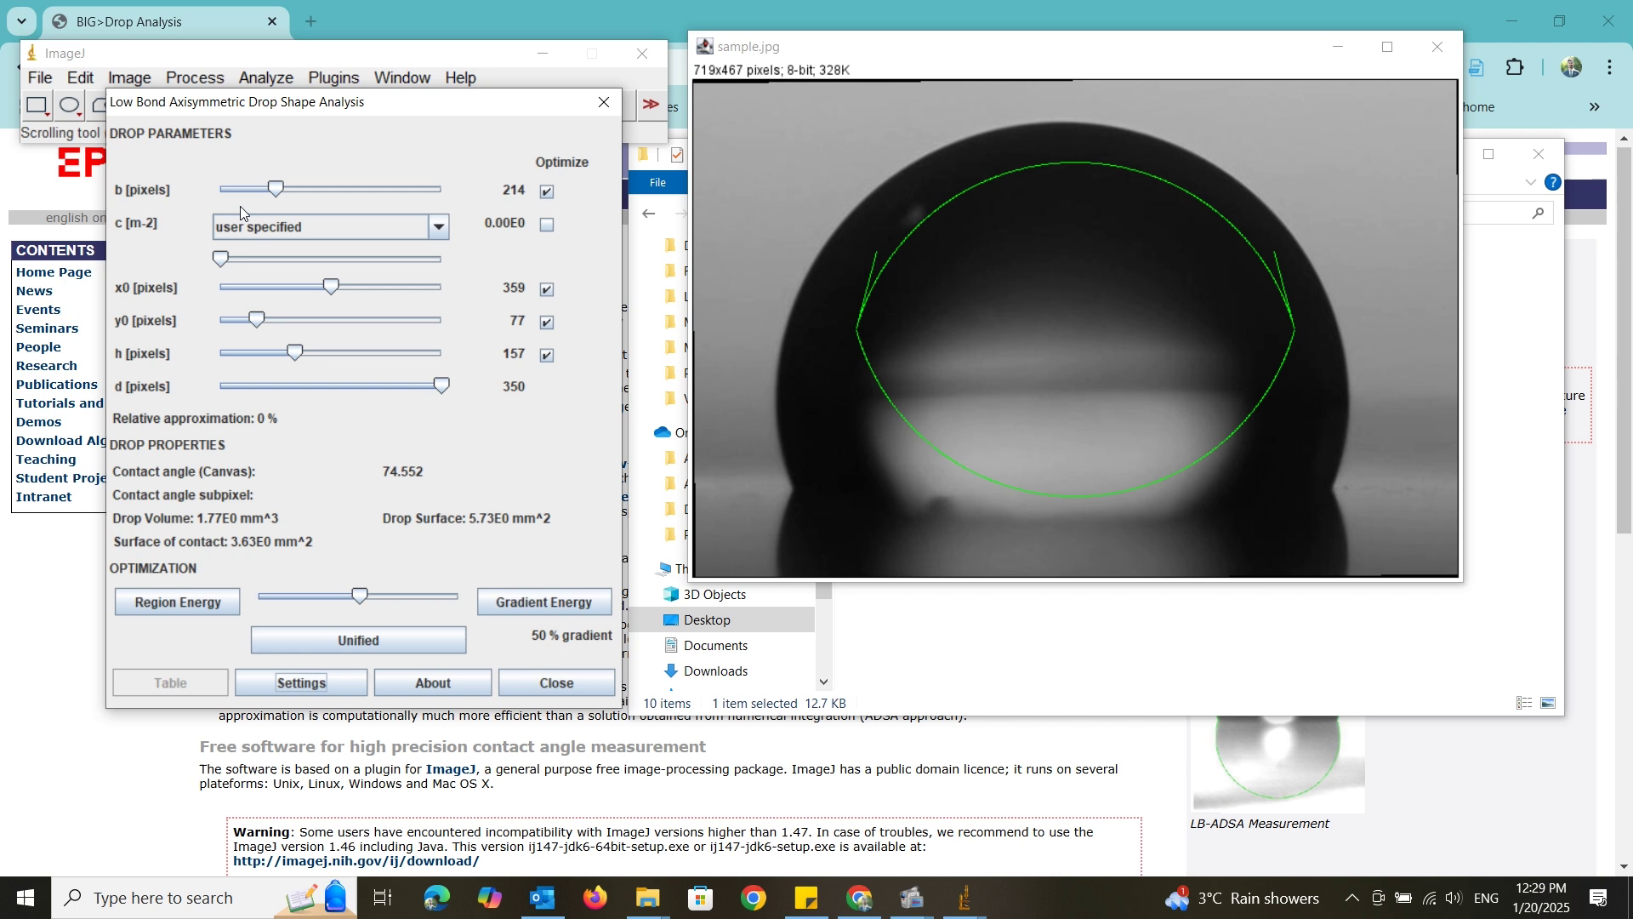
{"action": "left_click", "coordinate": [441, 224]}
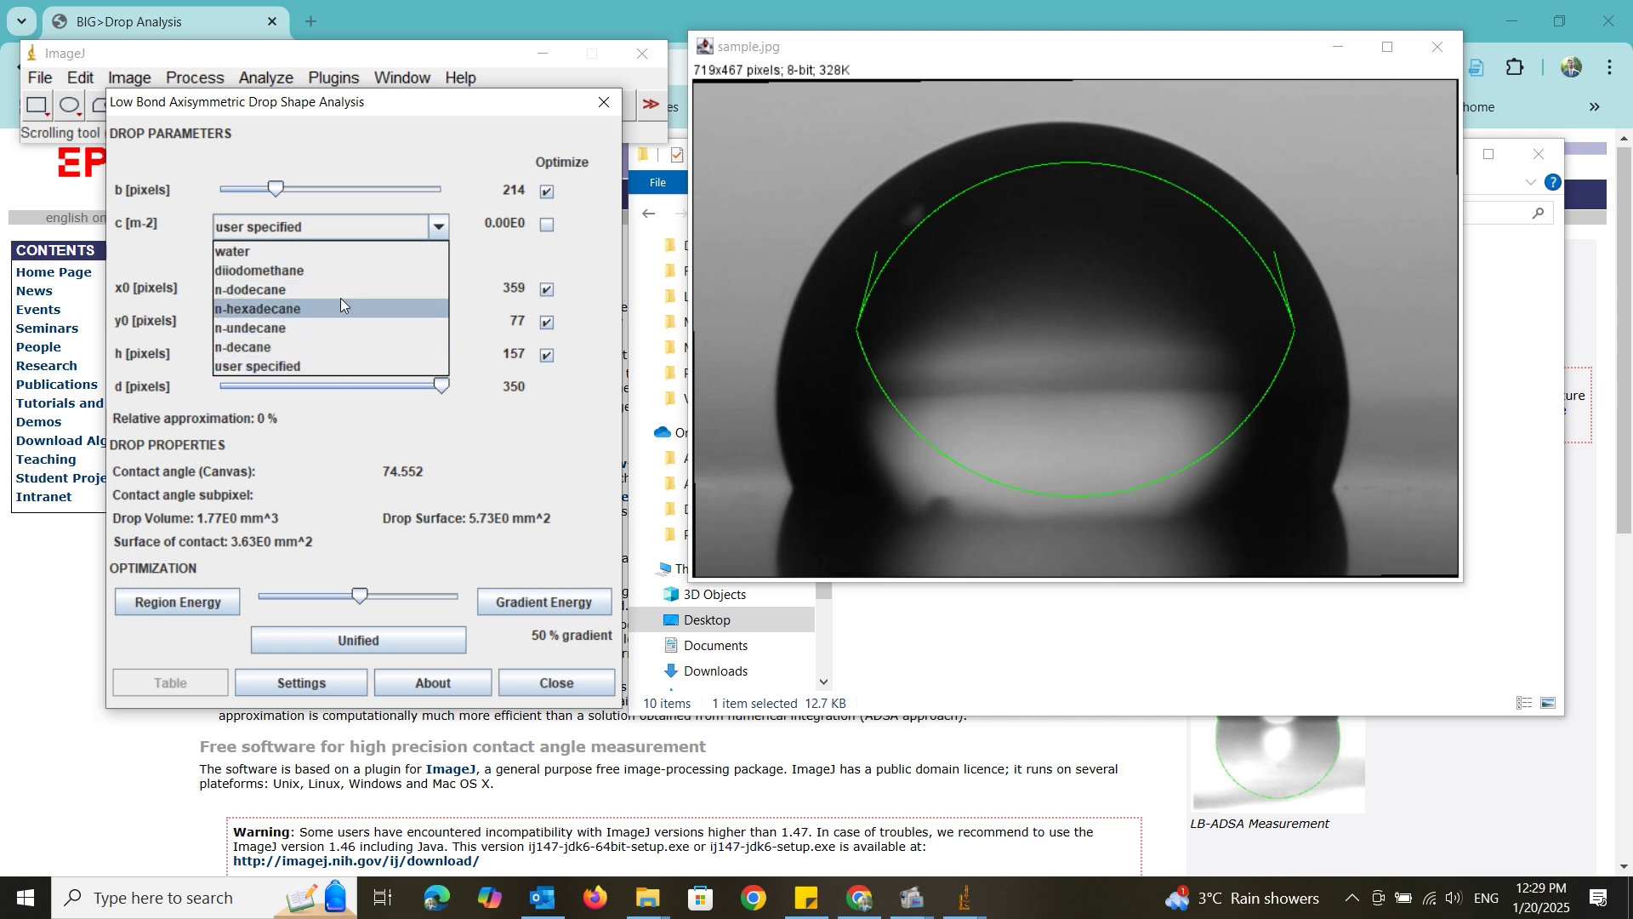
{"action": "left_click", "coordinate": [342, 255]}
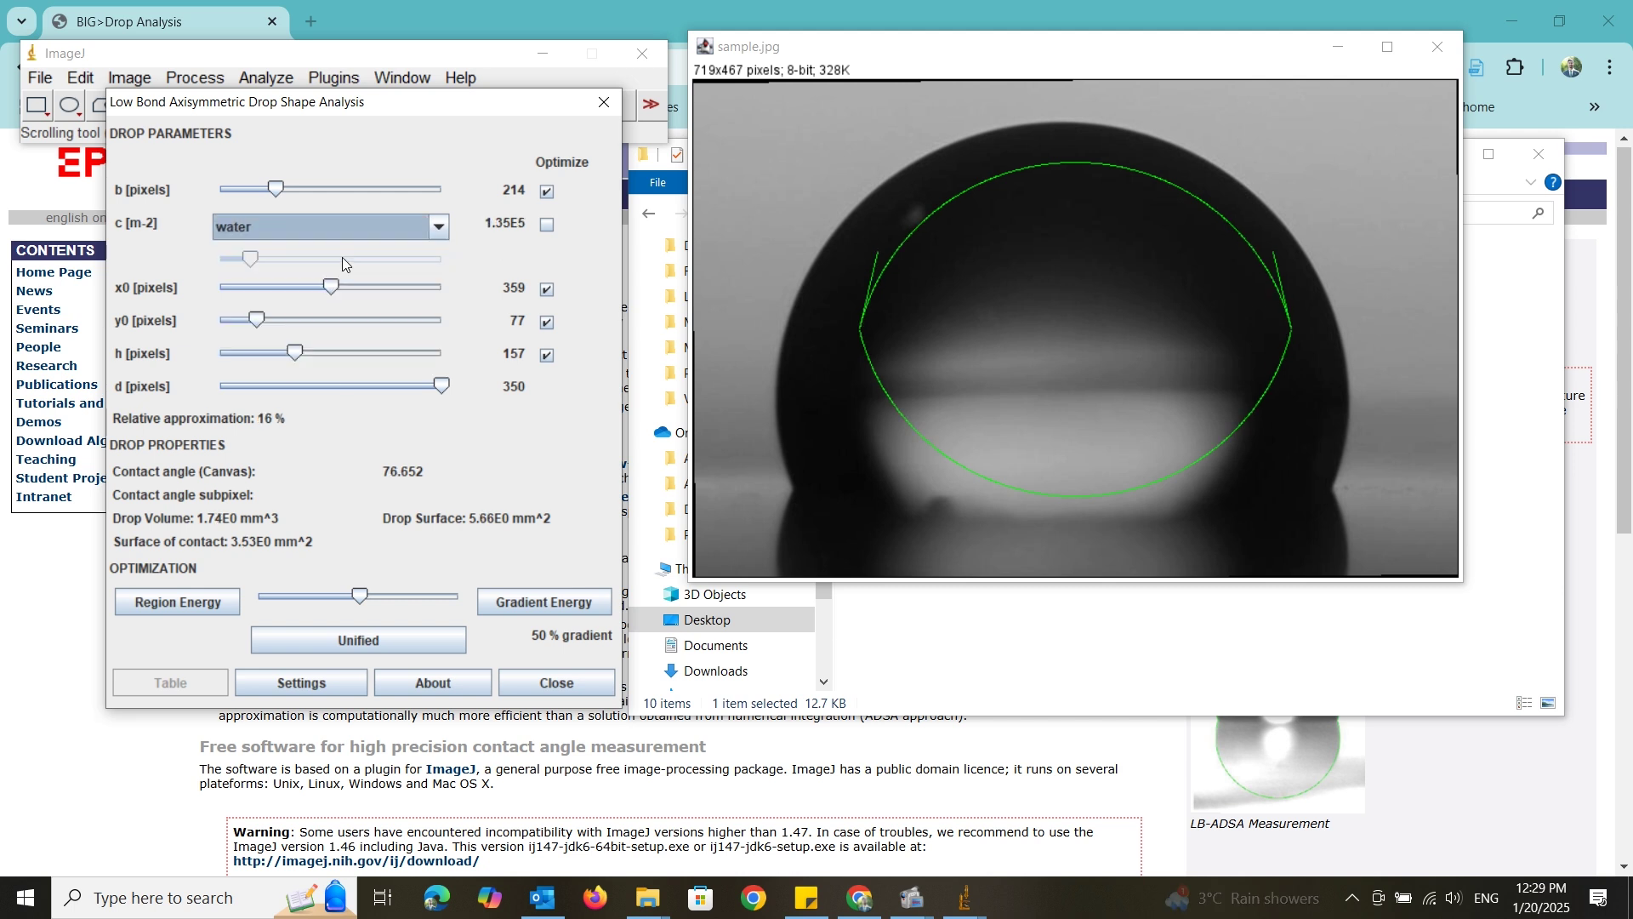
{"action": "left_click", "coordinate": [439, 230]}
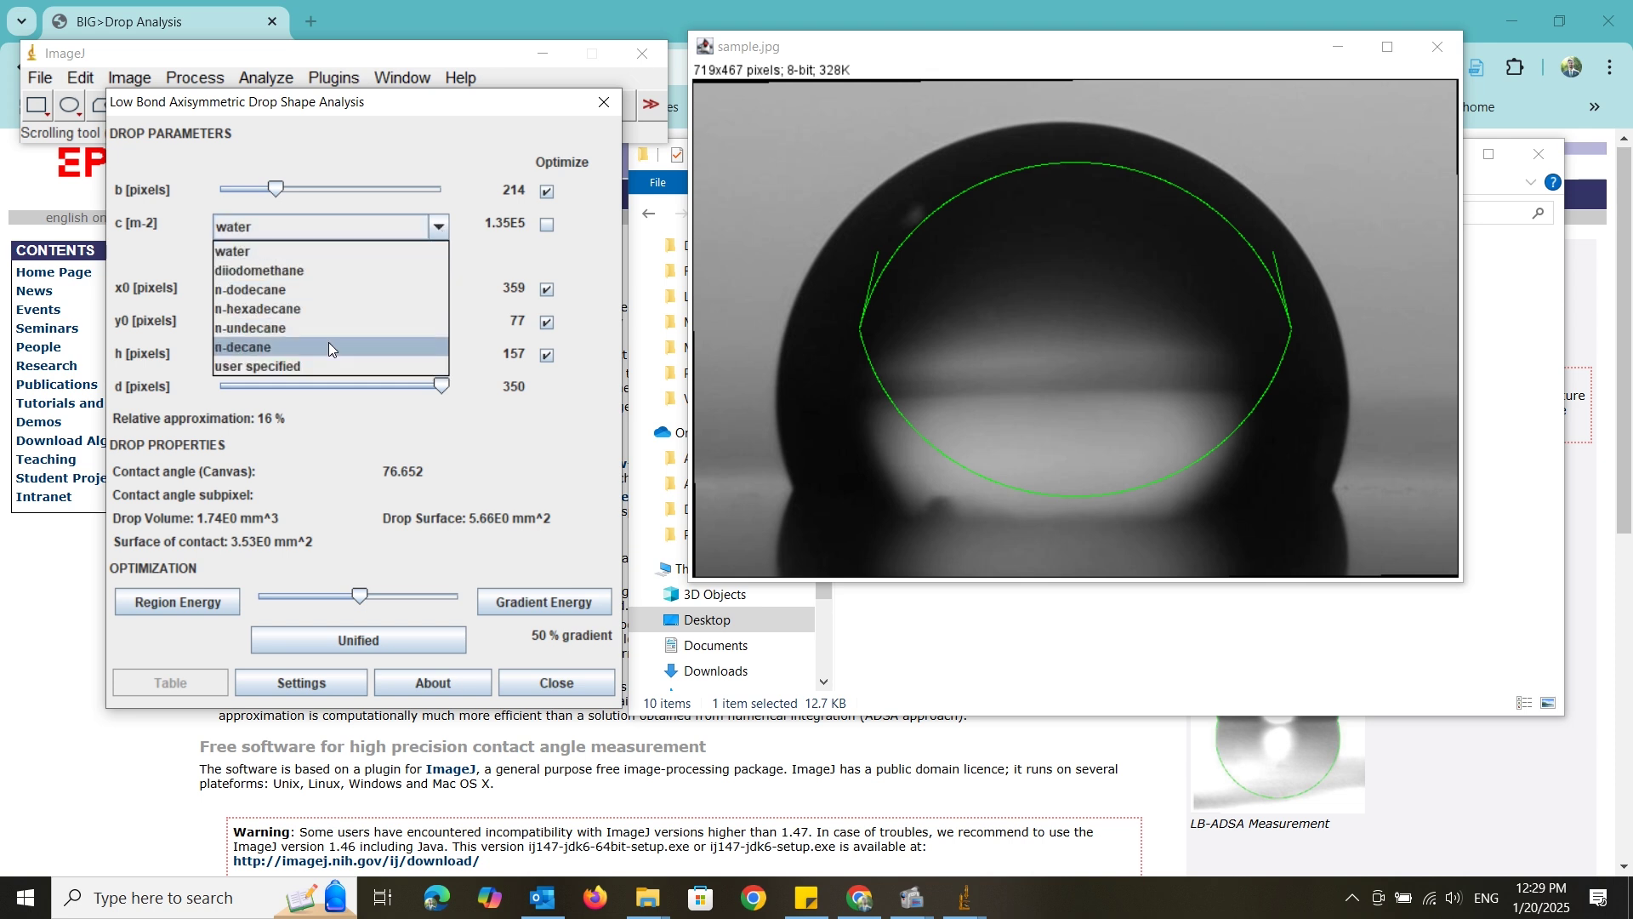
{"action": "left_click", "coordinate": [316, 366]}
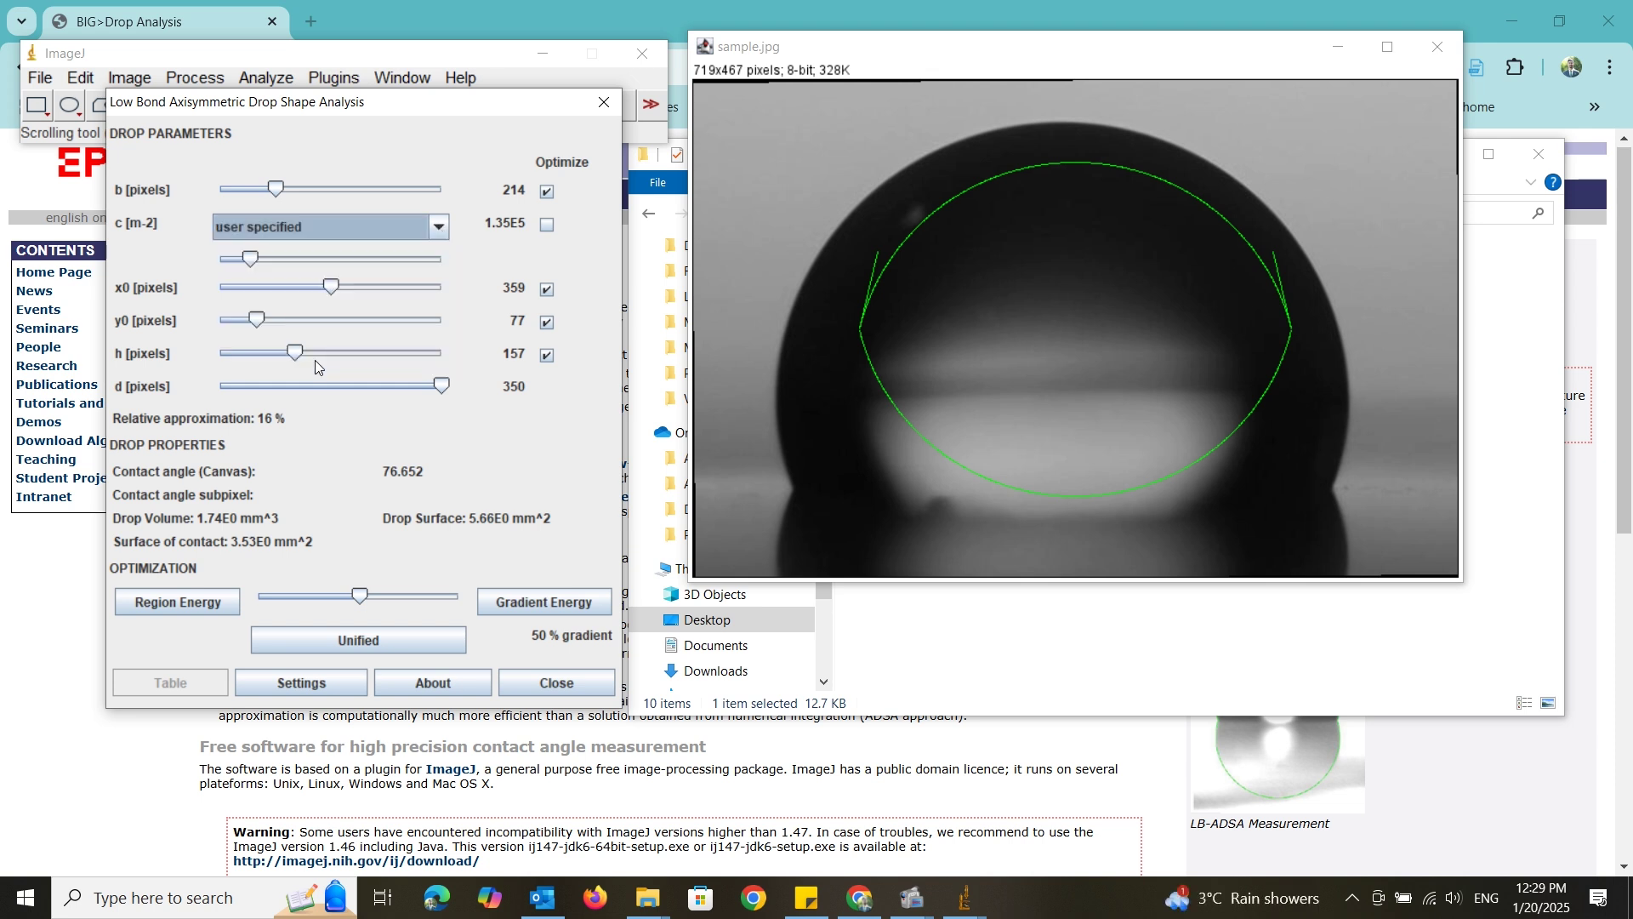
Drag the y0, x0, h and b sliders to y0 40, x0 347, h 340, b 279
{"action": "left_click_drag", "start_coordinate": [257, 322], "coordinate": [237, 316]}
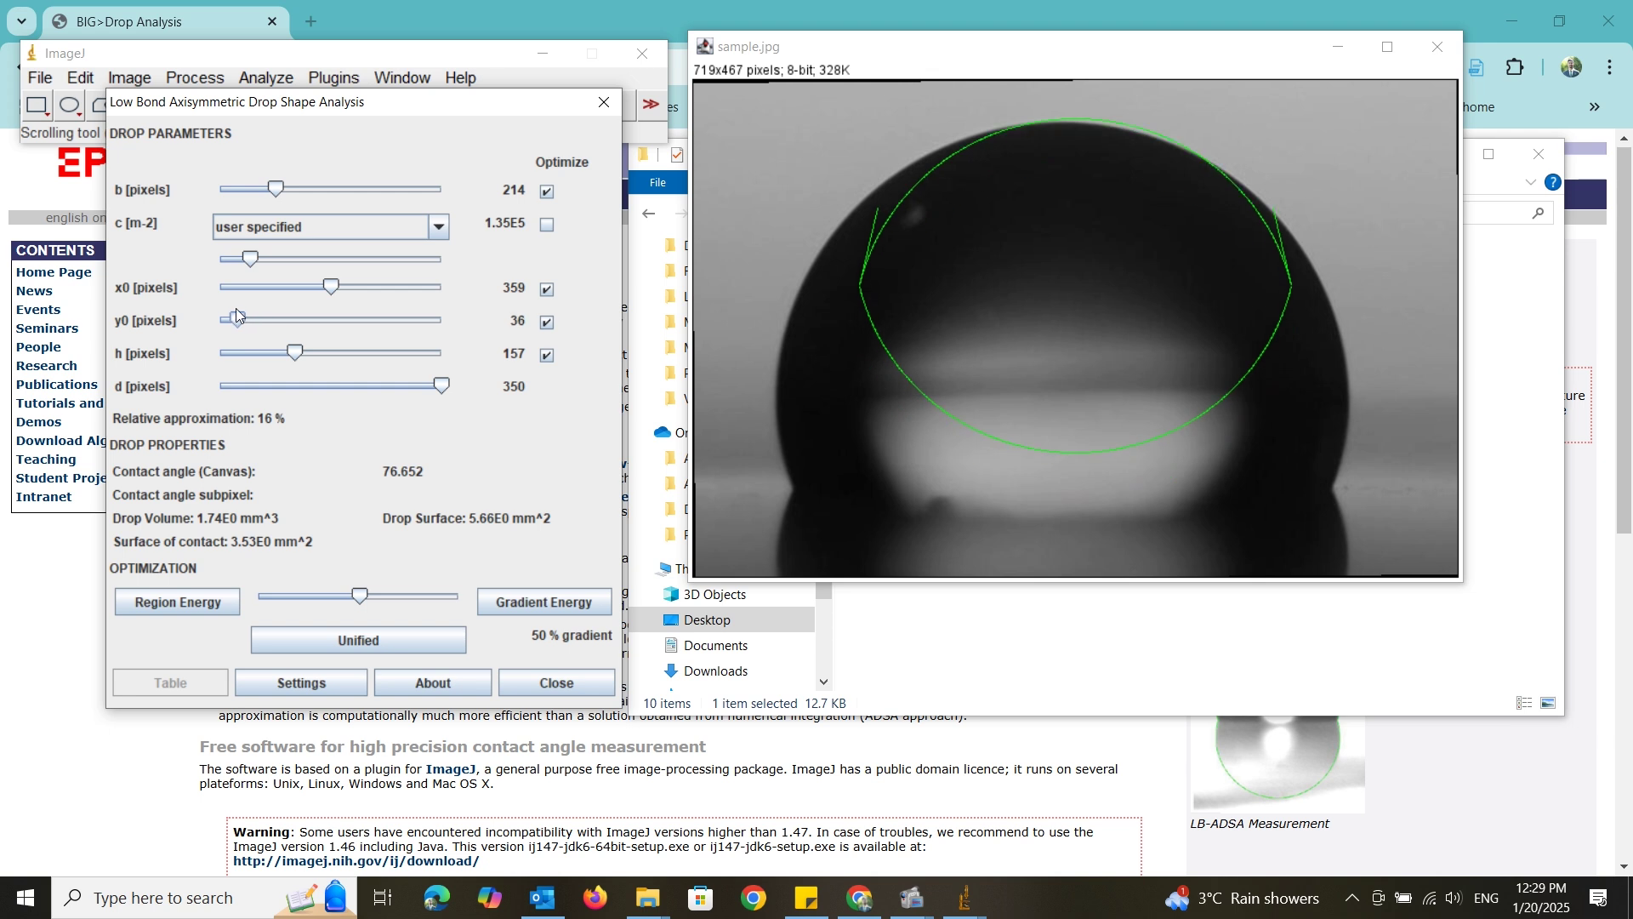
{"action": "left_click_drag", "start_coordinate": [329, 287], "coordinate": [242, 321]}
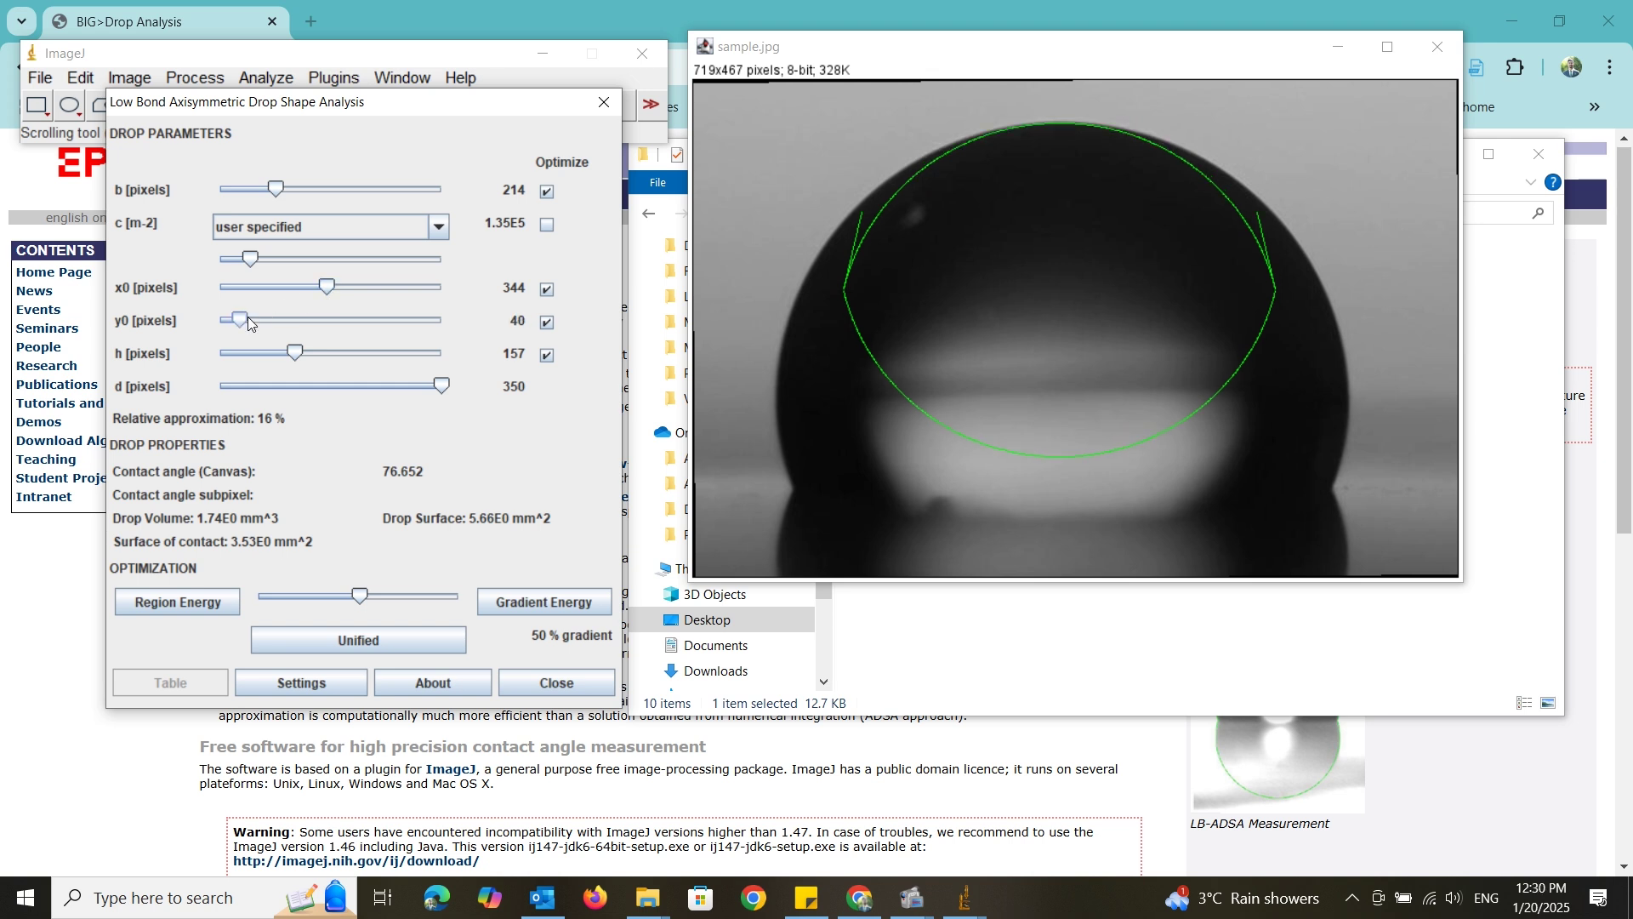
{"action": "left_click_drag", "start_coordinate": [300, 350], "coordinate": [386, 393]}
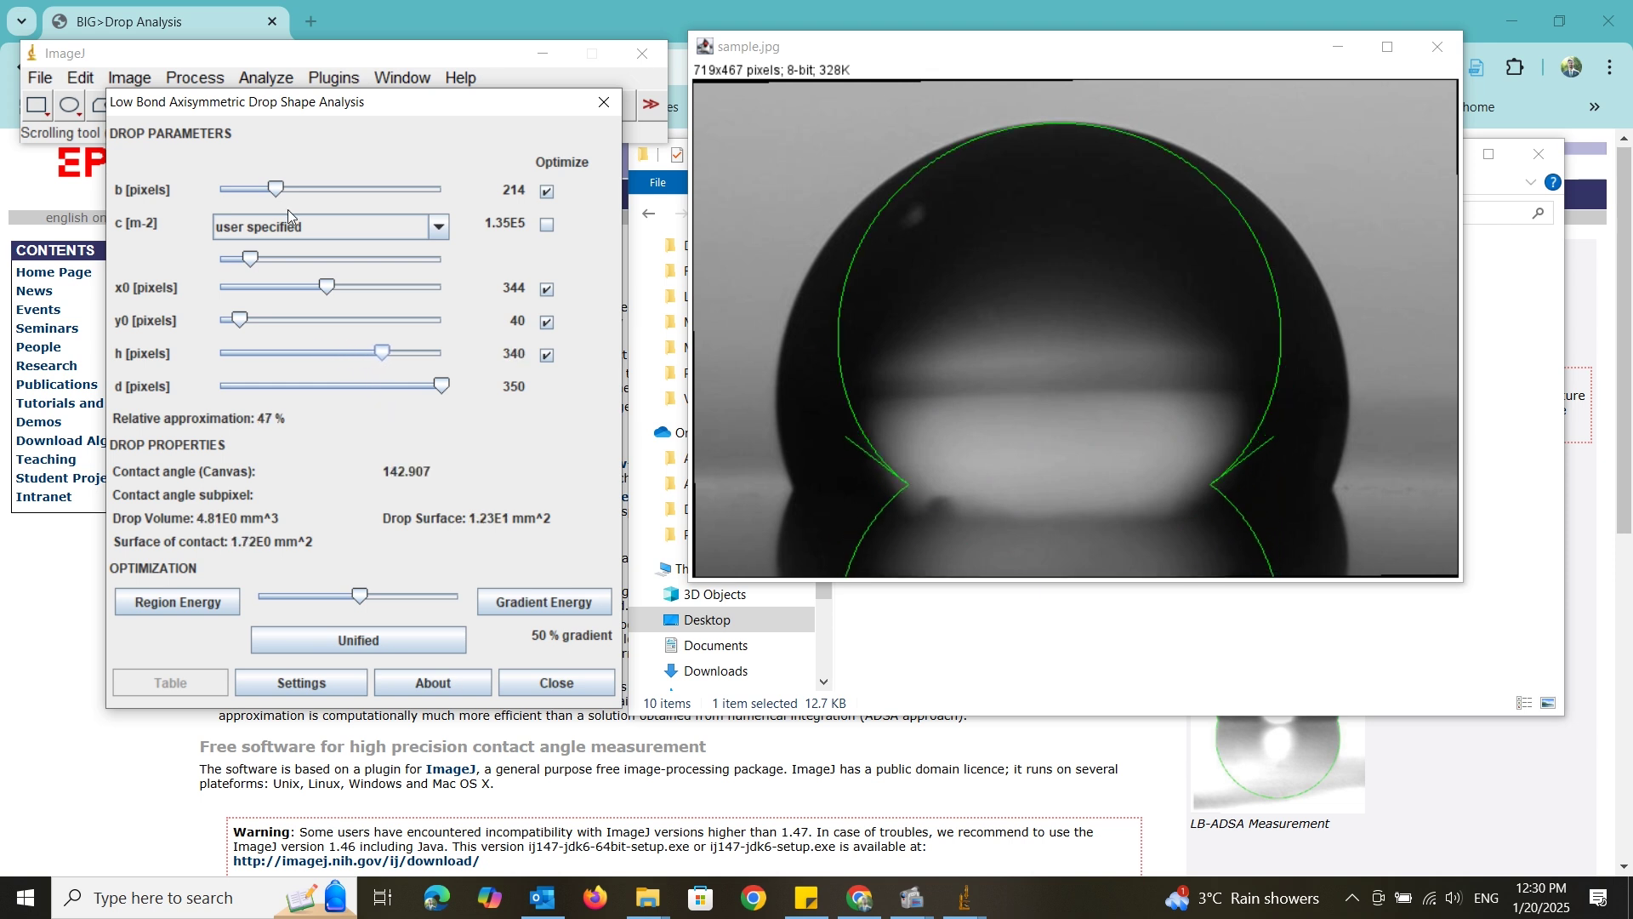
{"action": "left_click_drag", "start_coordinate": [274, 191], "coordinate": [292, 199]}
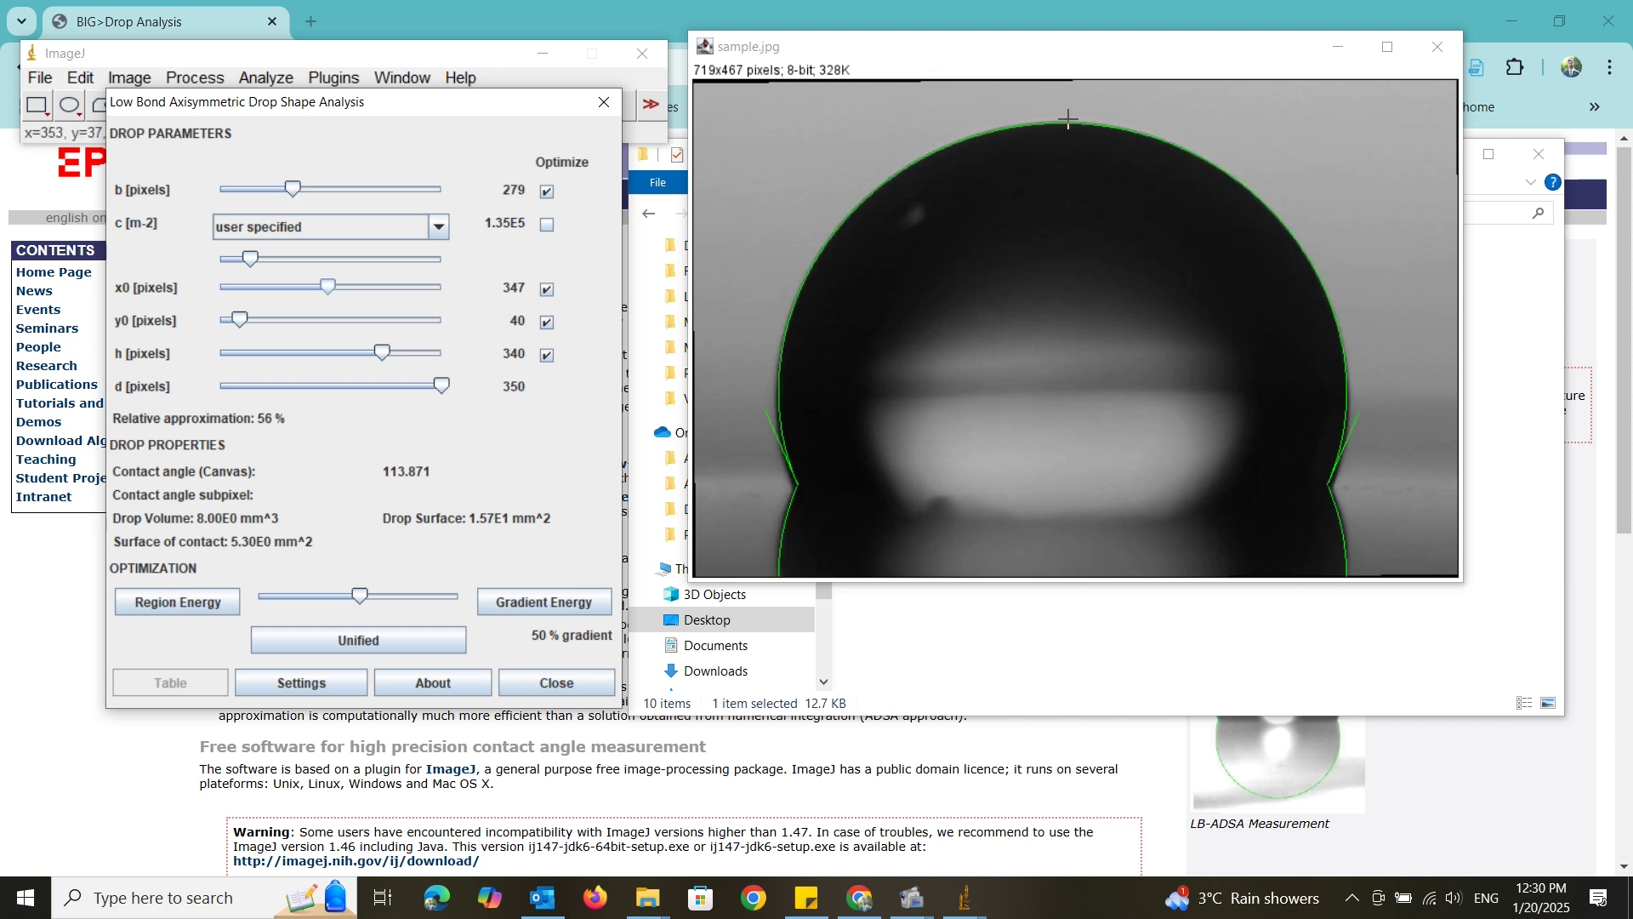
Zoom into the drop's contact point and nudge the b slider to refine the fit
{"action": "scroll", "coordinate": [1064, 116], "scroll_direction": "up", "scroll_amount": 6}
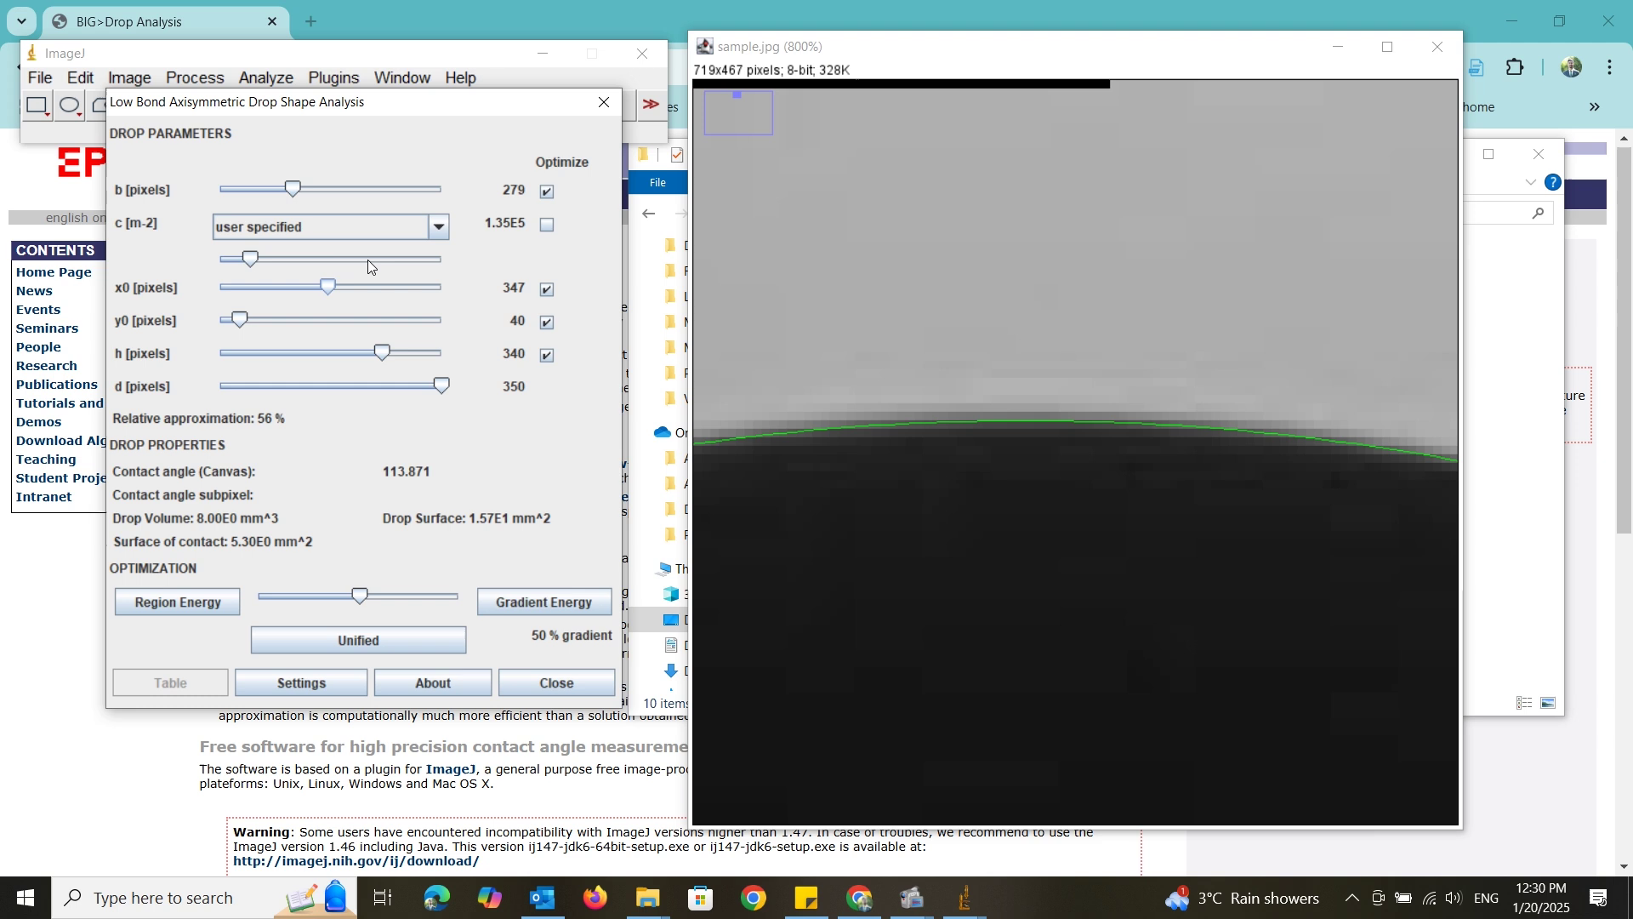
{"action": "scroll", "coordinate": [1020, 434], "scroll_direction": "down", "scroll_amount": 6}
{"action": "scroll", "coordinate": [789, 482], "scroll_direction": "up", "scroll_amount": 2}
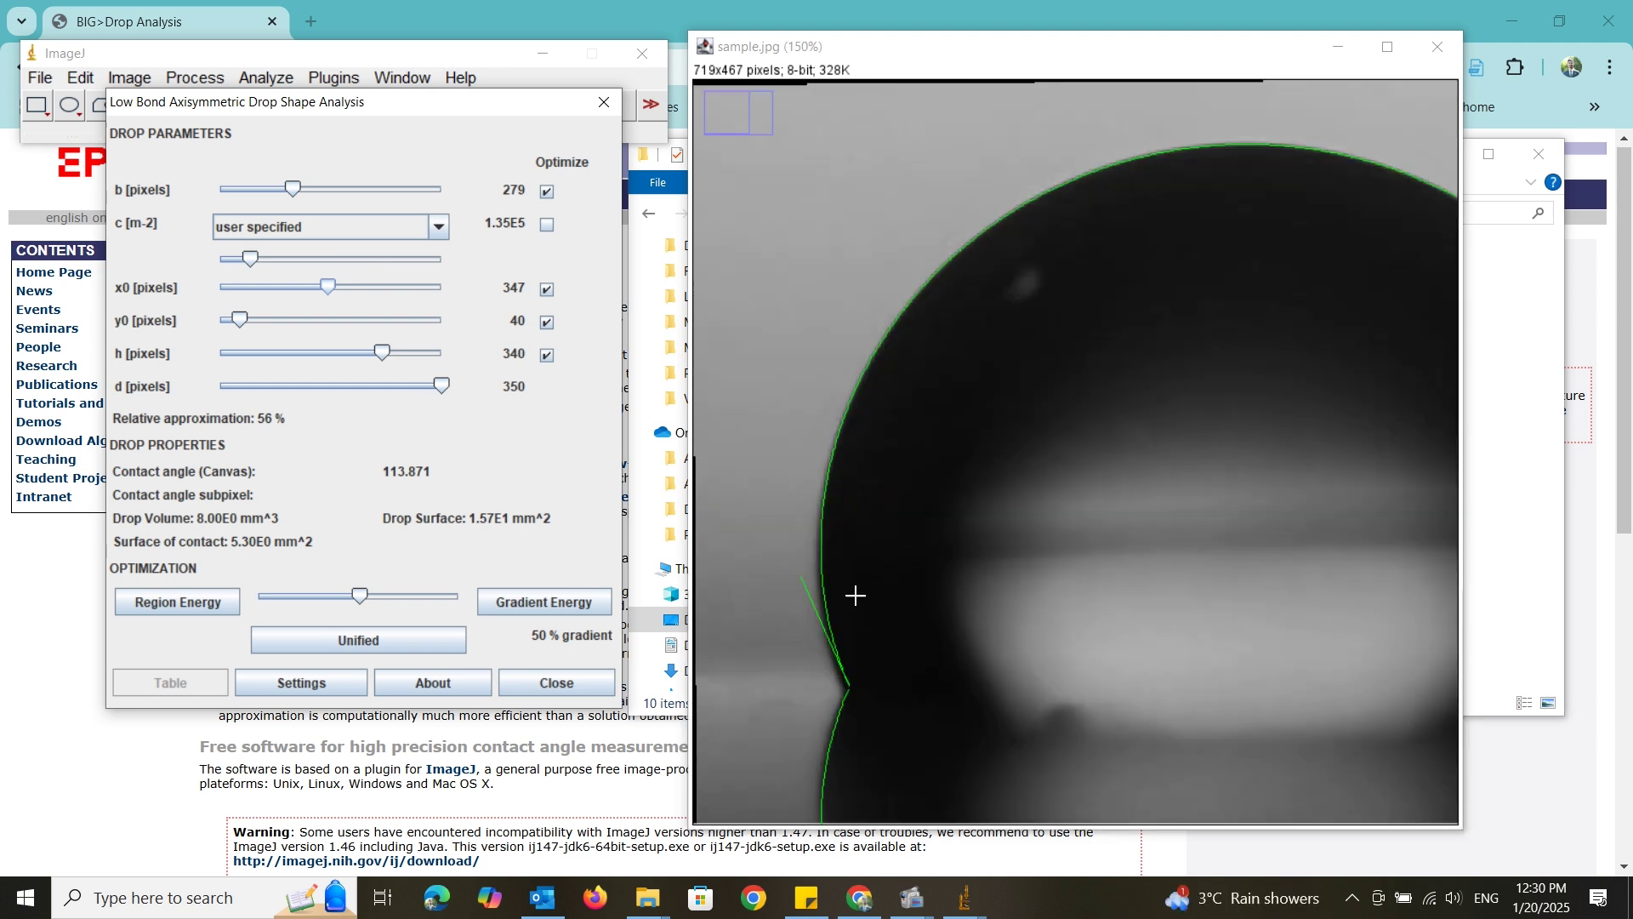
{"action": "scroll", "coordinate": [853, 692], "scroll_direction": "up", "scroll_amount": 2}
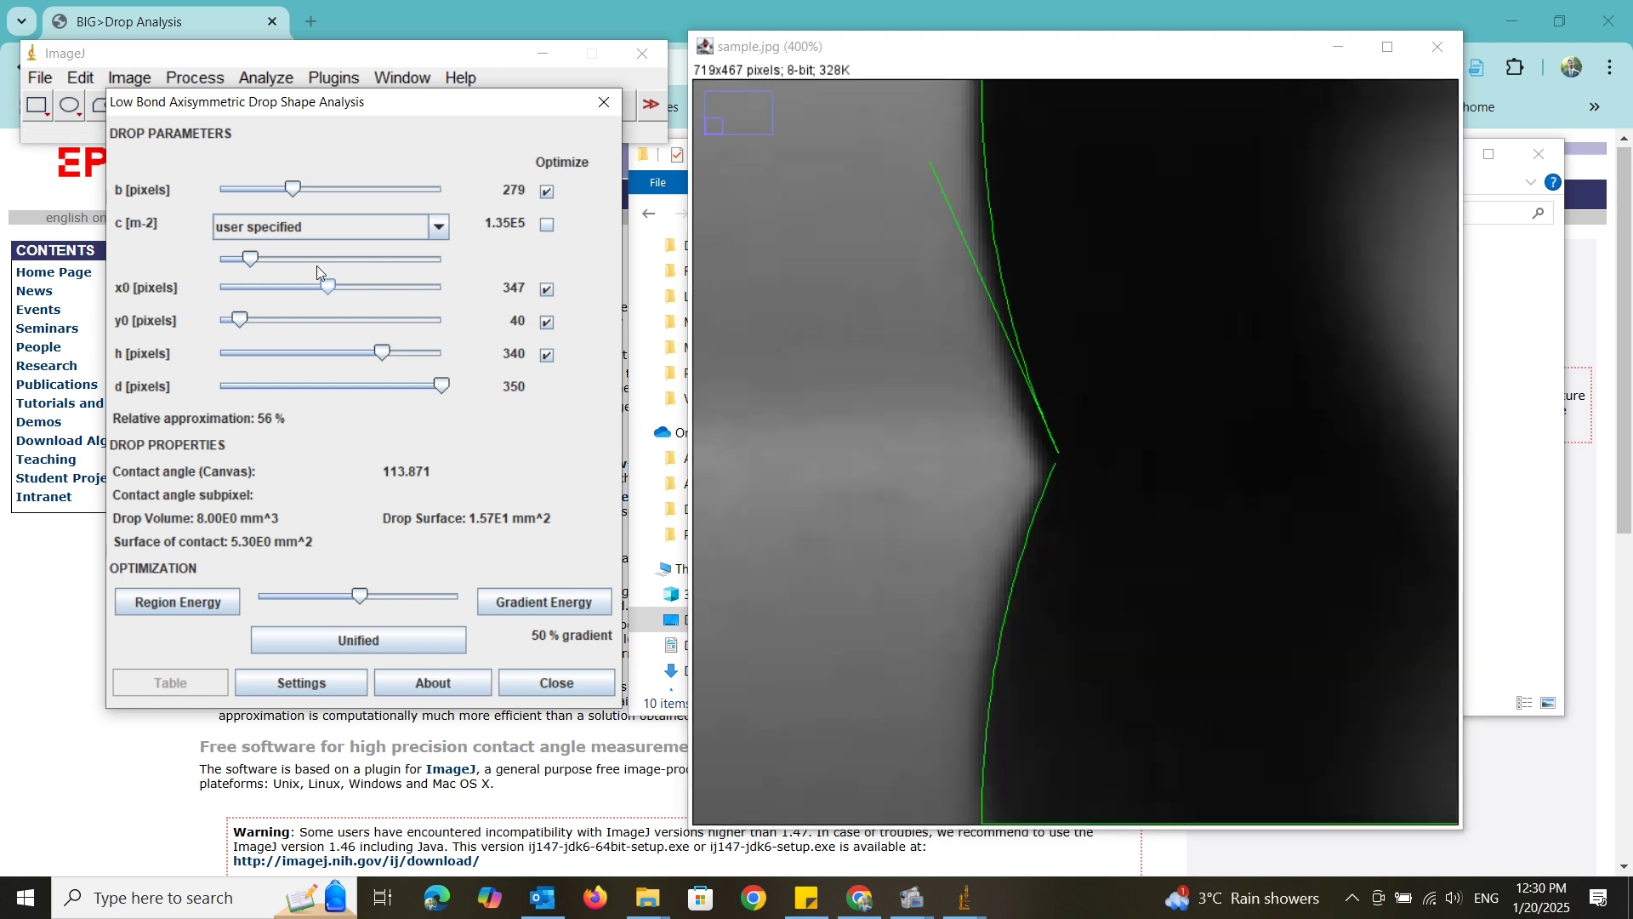
{"action": "left_click_drag", "start_coordinate": [294, 189], "coordinate": [292, 189]}
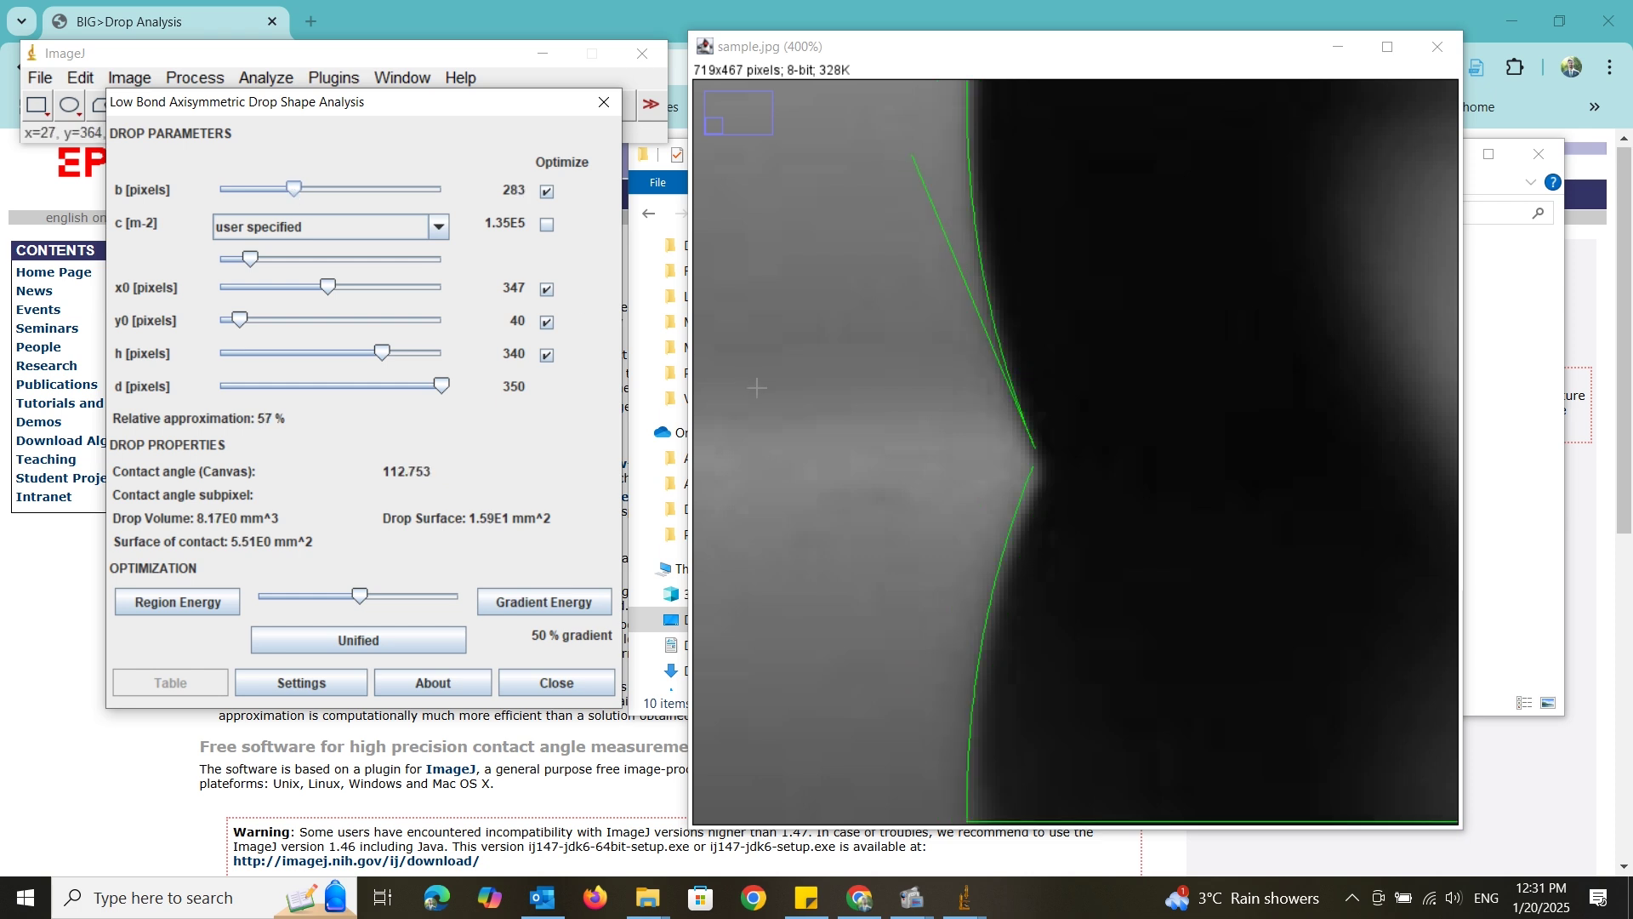
Lower c to 1.15E5, set b back to 279, and return to 100% zoom
{"action": "scroll", "coordinate": [749, 385], "scroll_direction": "down", "scroll_amount": 1}
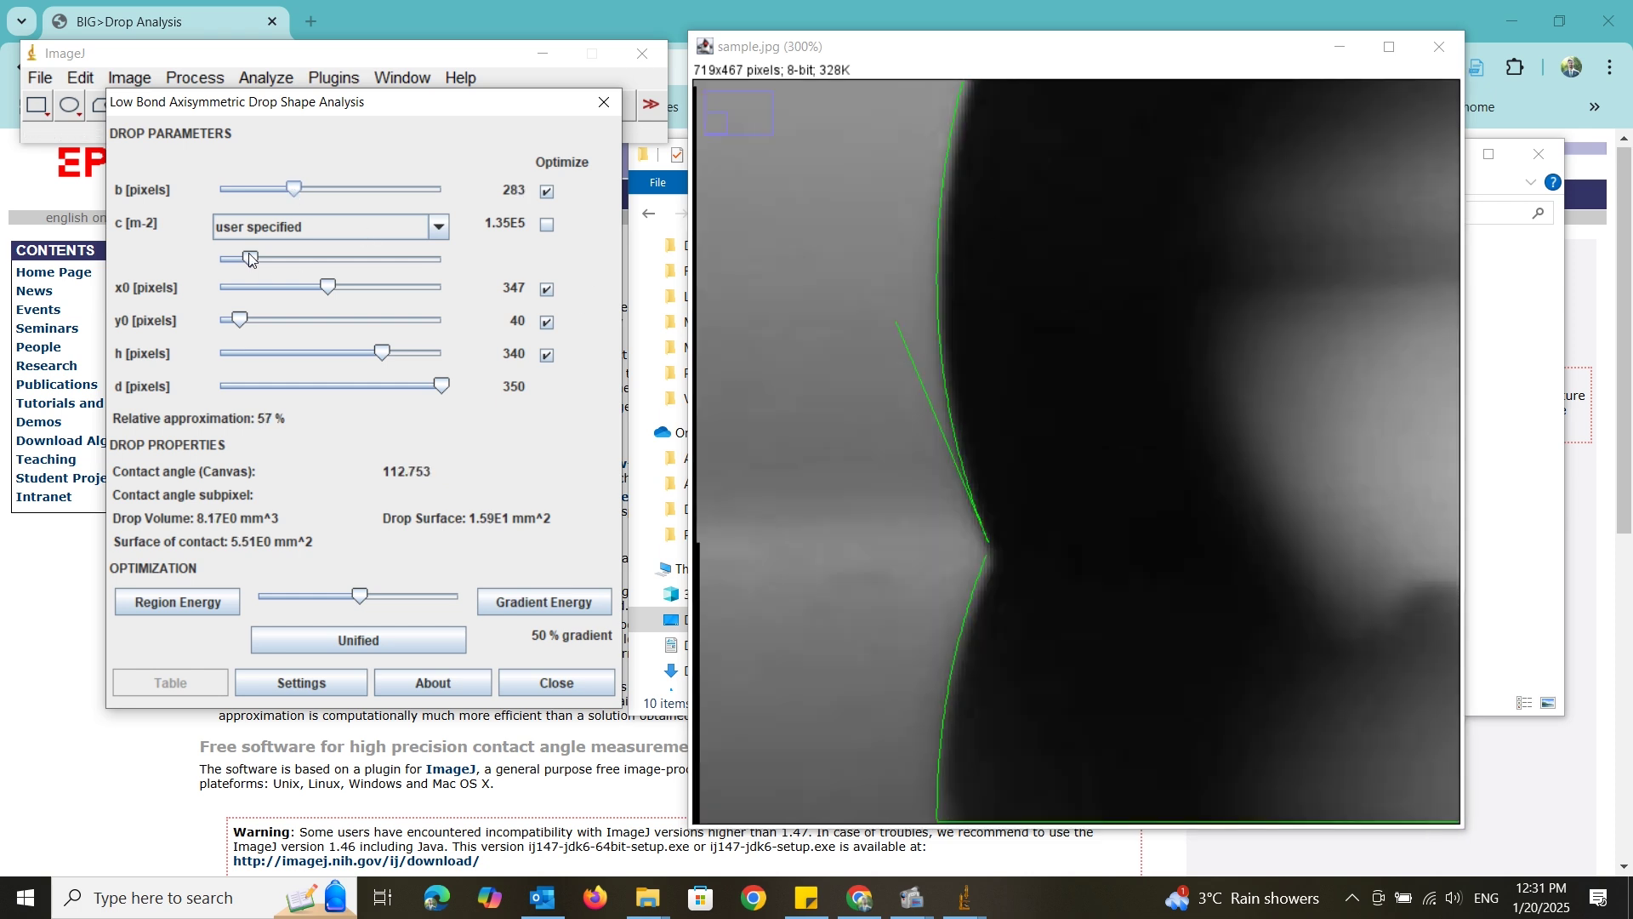
{"action": "left_click_drag", "start_coordinate": [249, 254], "coordinate": [245, 261]}
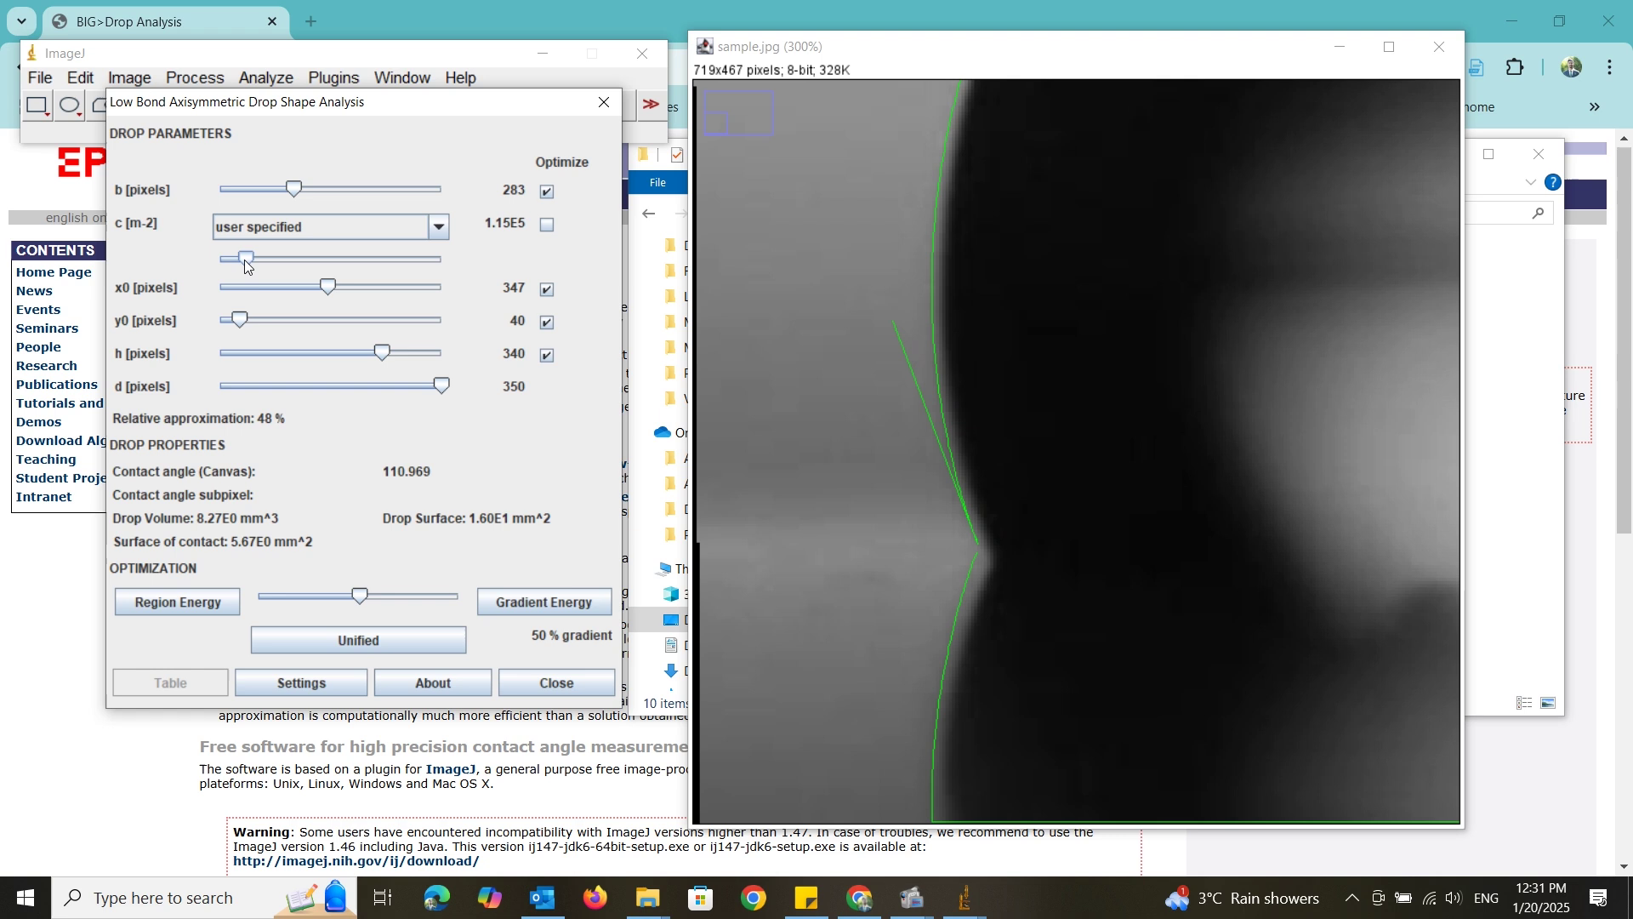
{"action": "left_click_drag", "start_coordinate": [294, 190], "coordinate": [292, 194]}
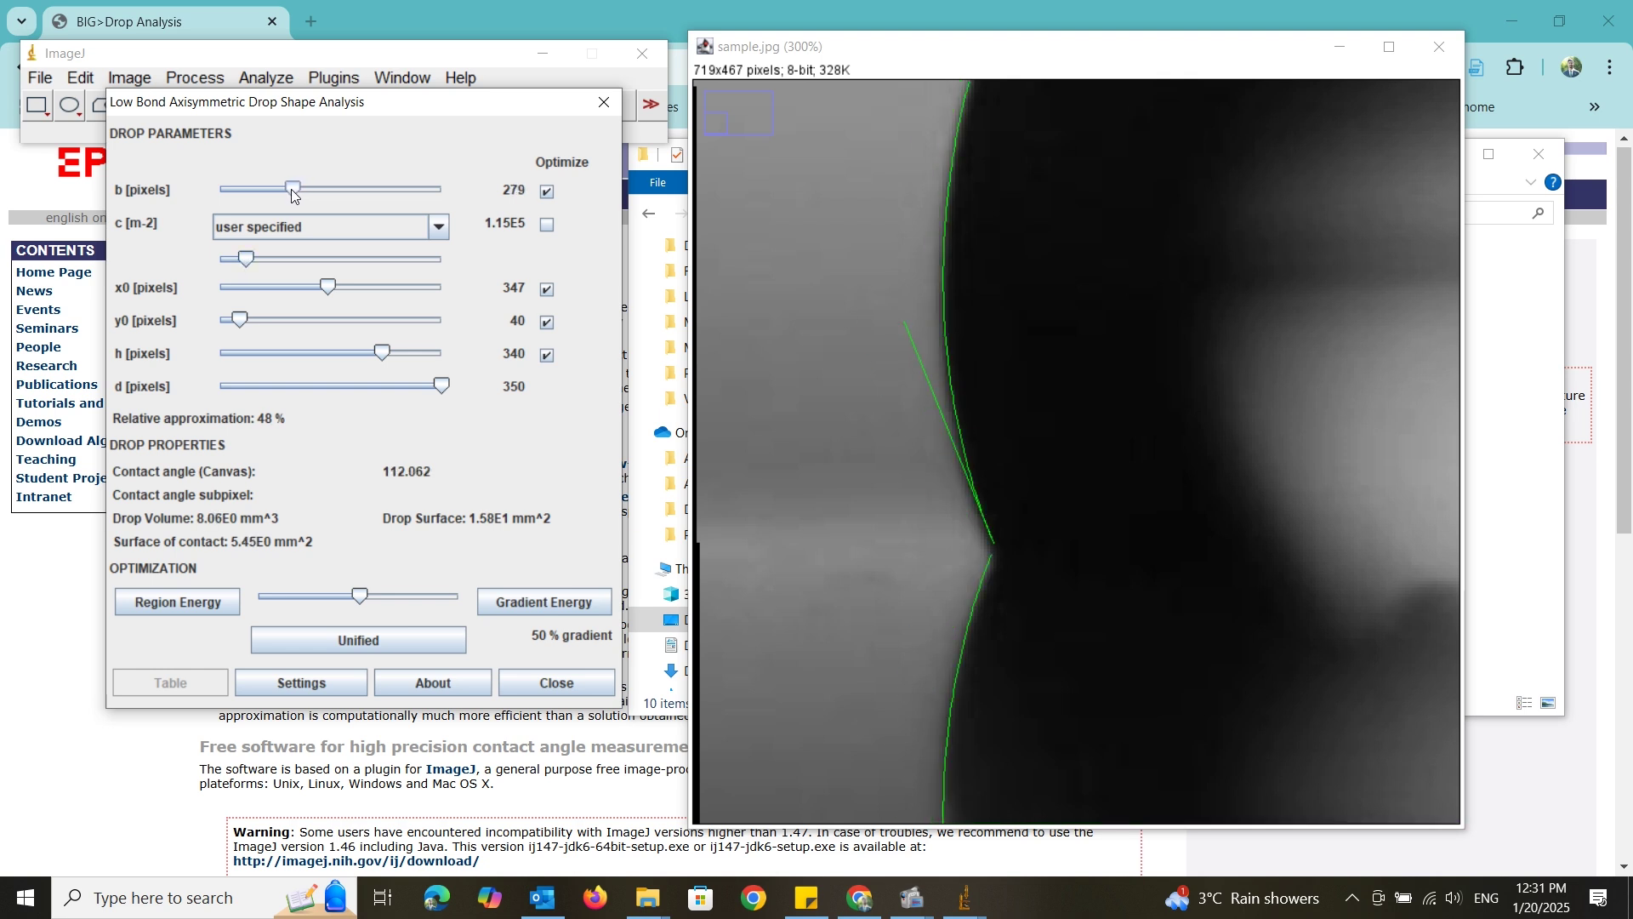
{"action": "scroll", "coordinate": [902, 455], "scroll_direction": "down", "scroll_amount": 5}
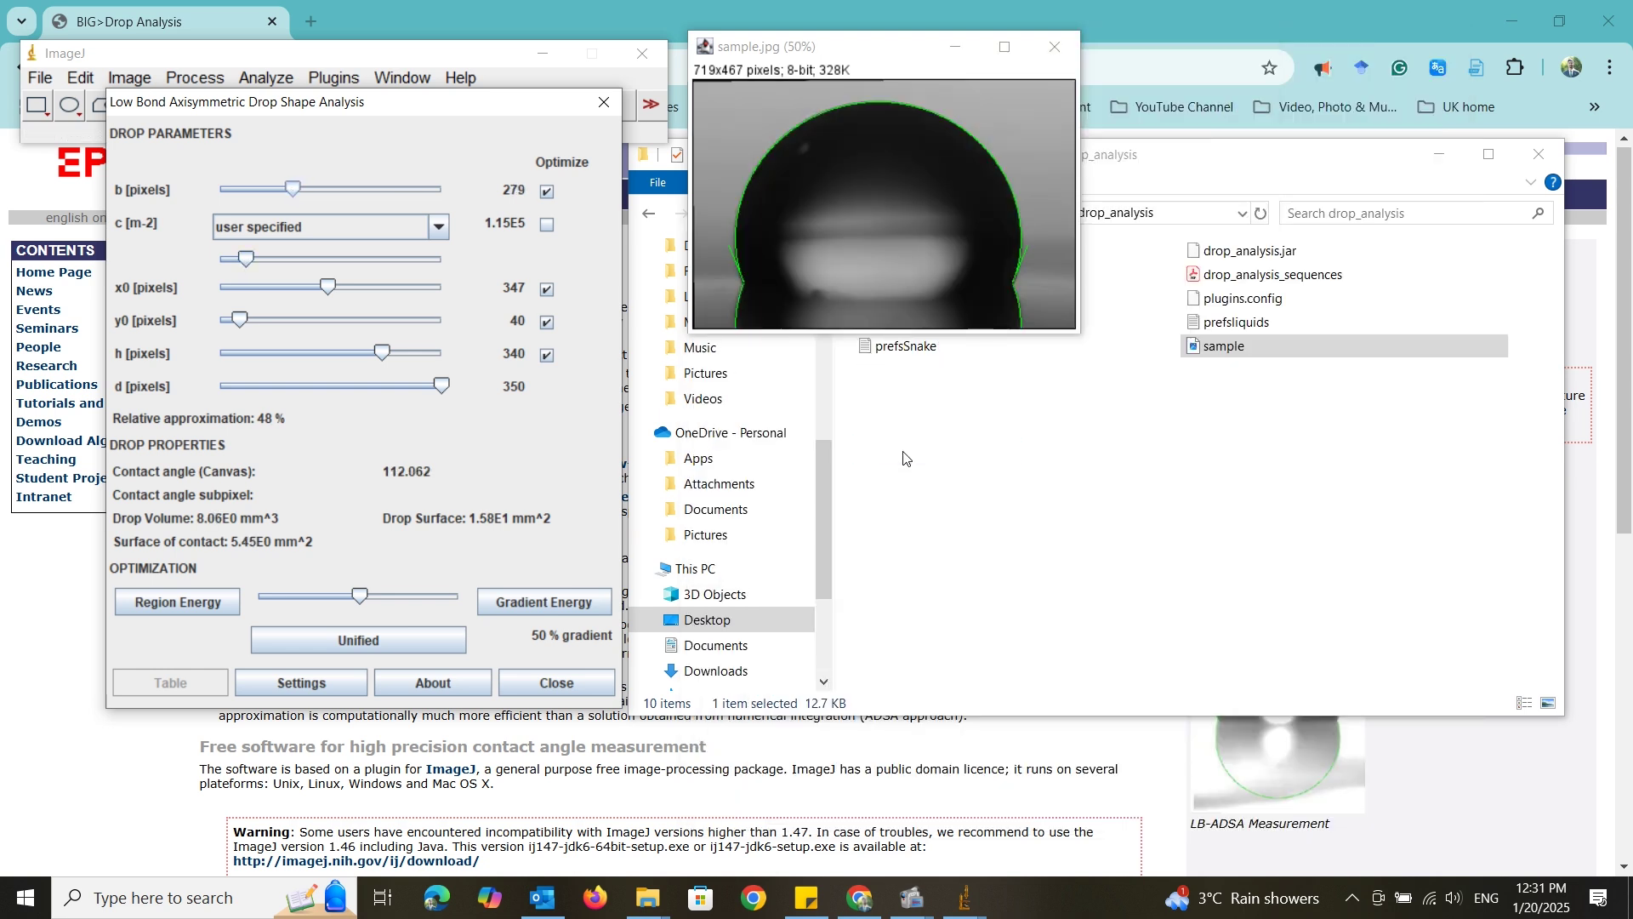
{"action": "scroll", "coordinate": [875, 230], "scroll_direction": "up", "scroll_amount": 3}
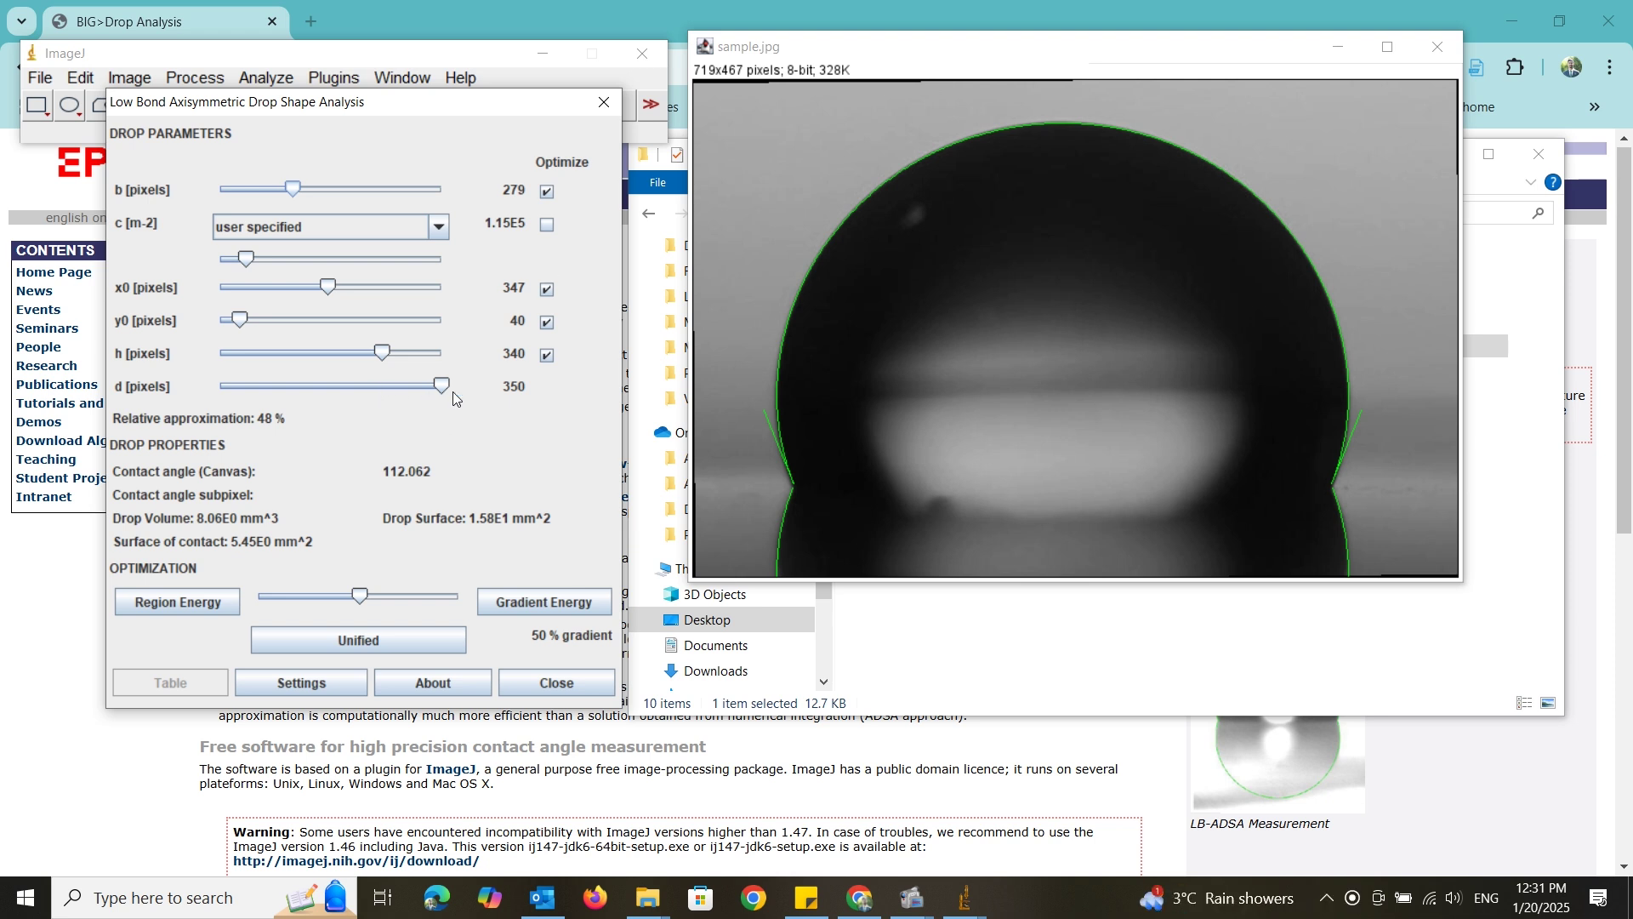
{"action": "mouse_move", "coordinate": [443, 386]}
{"action": "left_mouse_down"}
{"action": "mouse_move", "coordinate": [252, 368]}
{"action": "mouse_move", "coordinate": [447, 384]}
{"action": "left_mouse_up"}
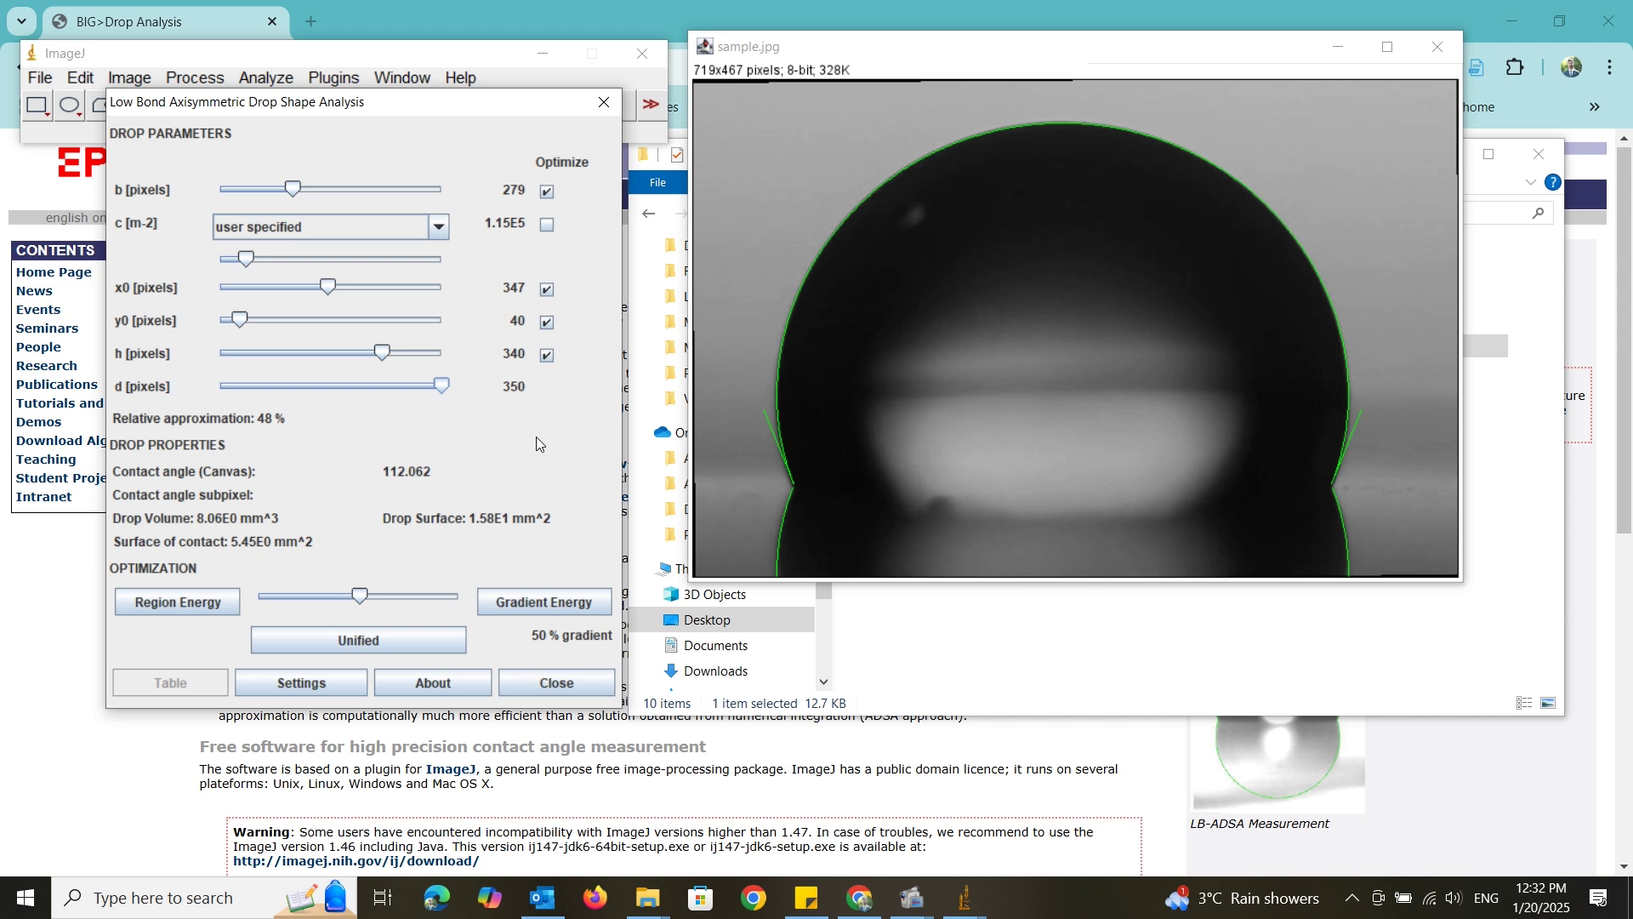
Include c in the optimization and run Gradient Energy repeatedly, reaching c 1.13E5 and 111.632°
{"action": "left_click", "coordinate": [547, 225]}
{"action": "left_click", "coordinate": [550, 600]}
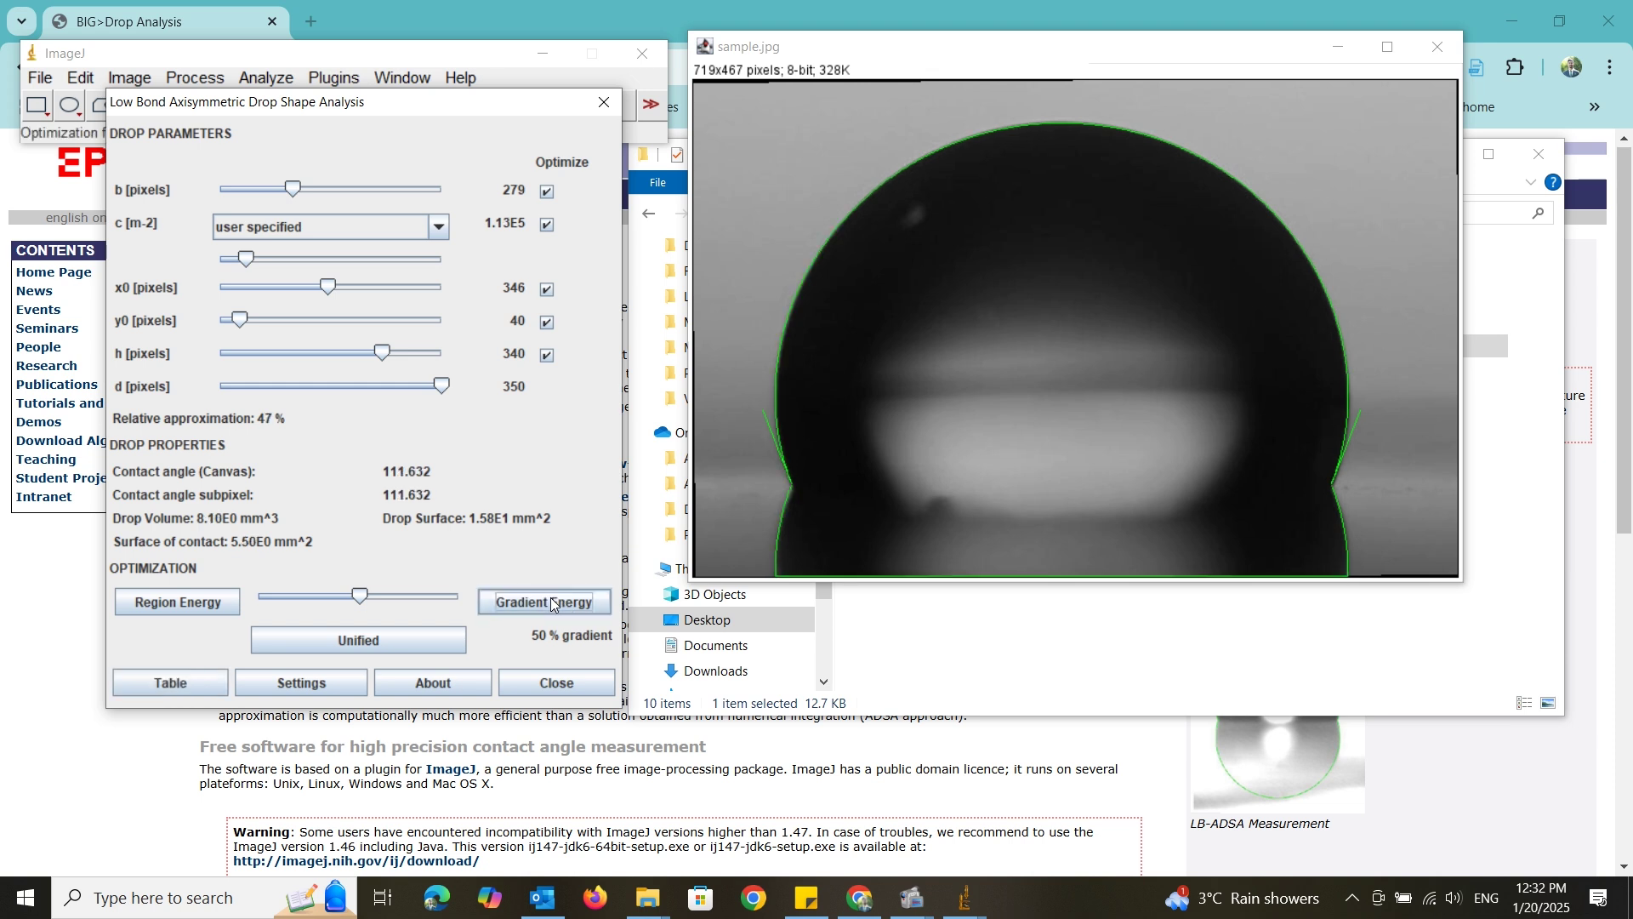
{"action": "left_click", "coordinate": [550, 601]}
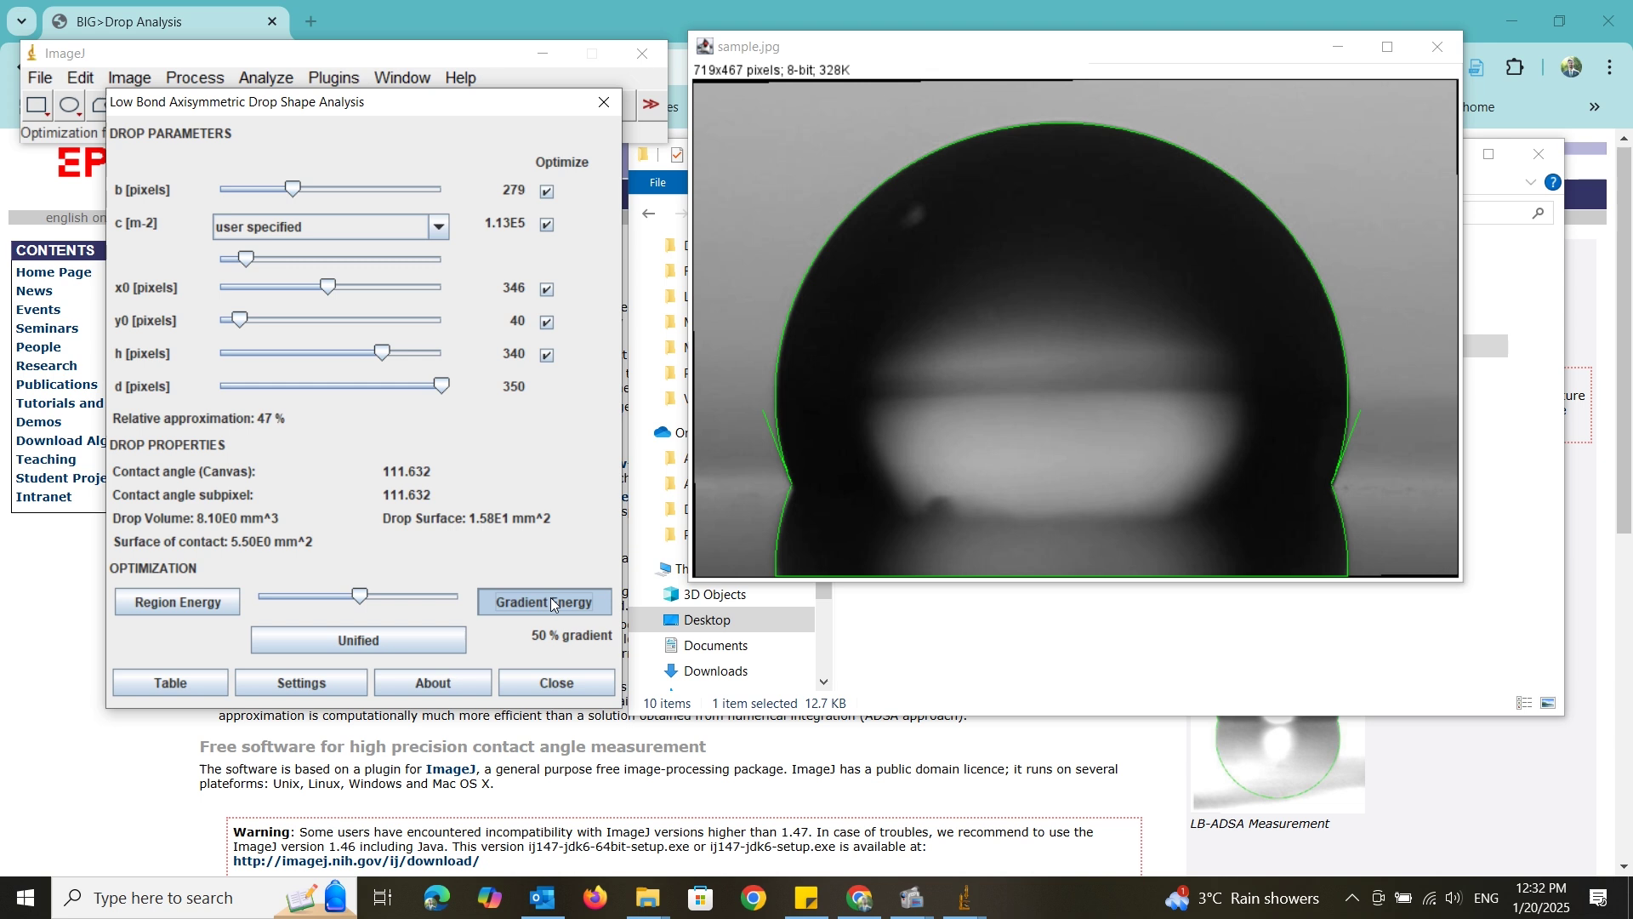
{"action": "left_click", "coordinate": [550, 601]}
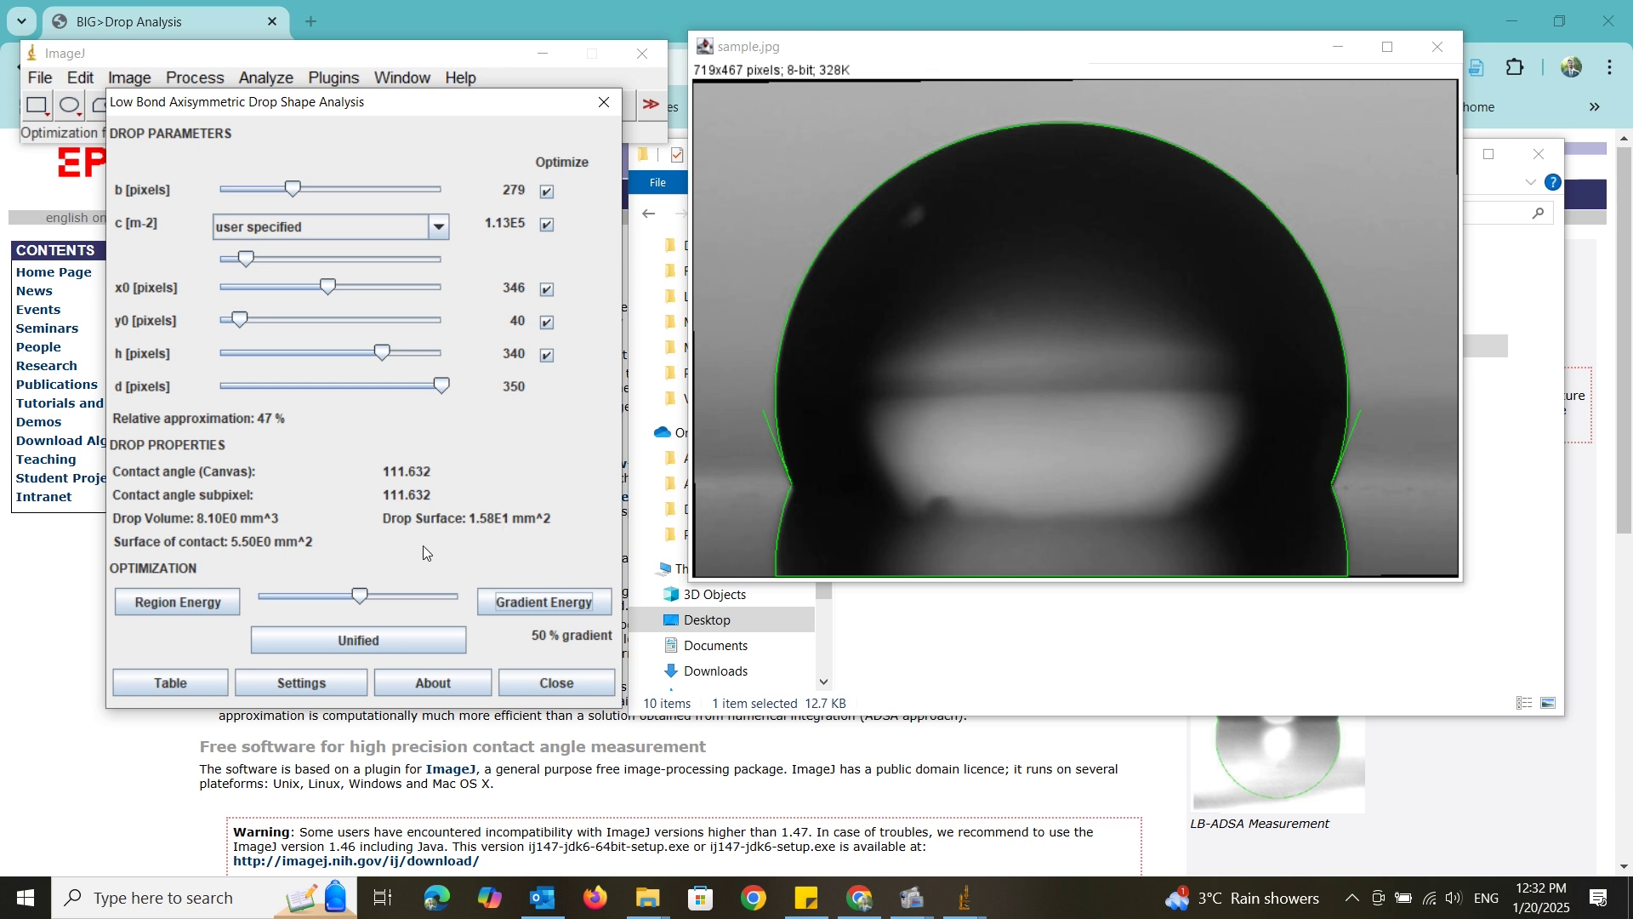
Show the Drop characteristics table and enlarge it to reveal the 111.632° result row
{"action": "left_click", "coordinate": [171, 687]}
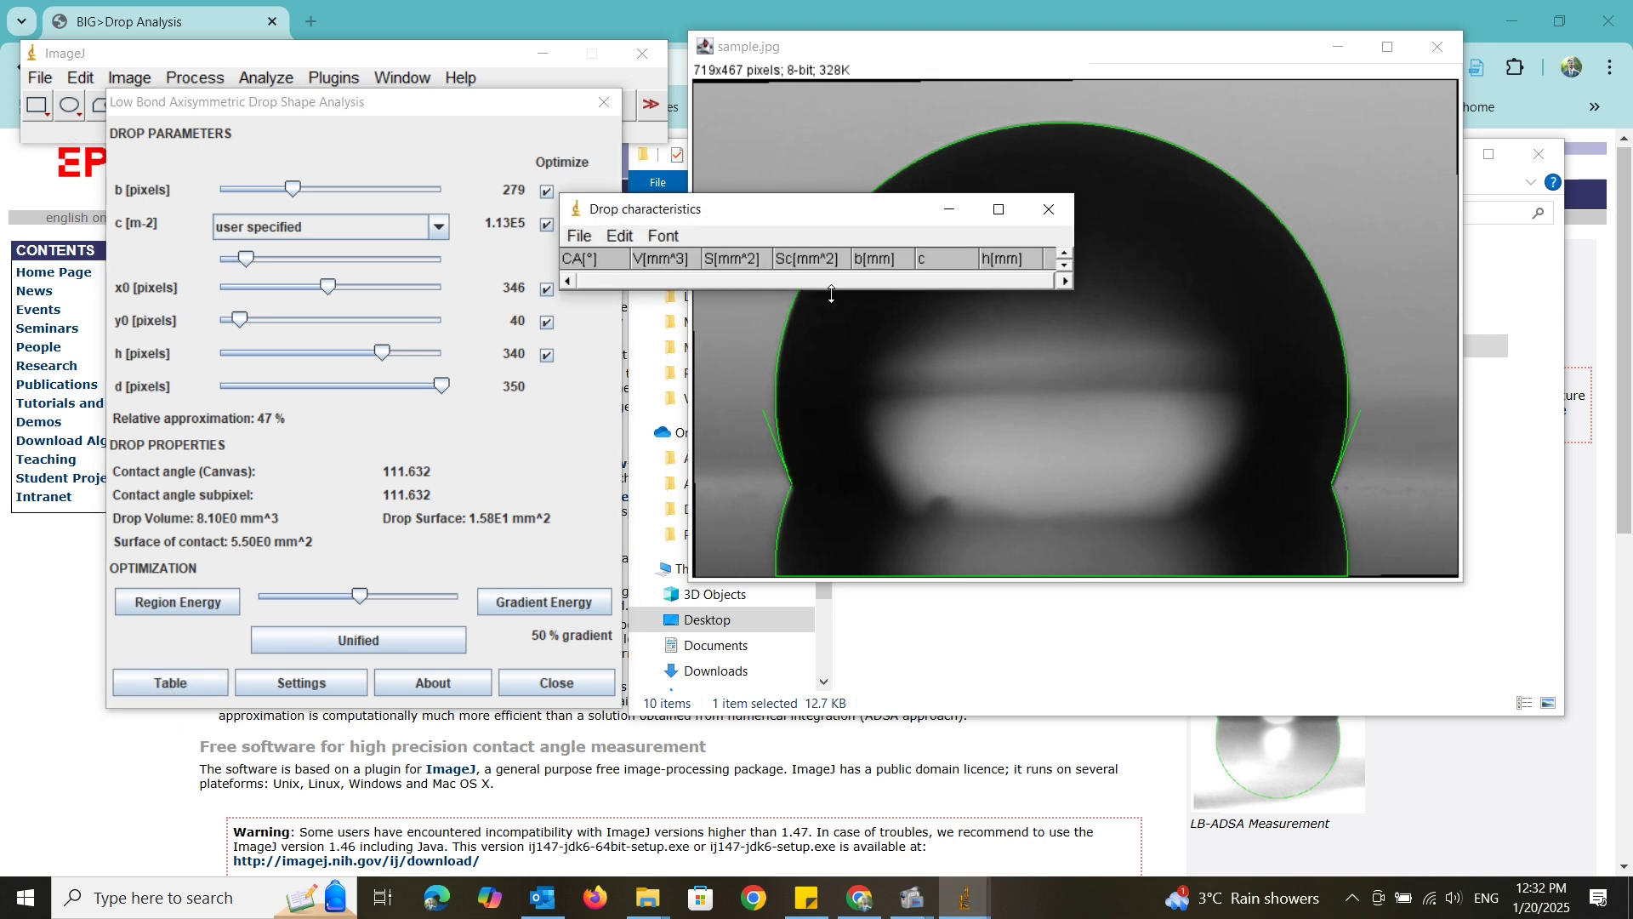
{"action": "left_click_drag", "start_coordinate": [832, 296], "coordinate": [838, 375]}
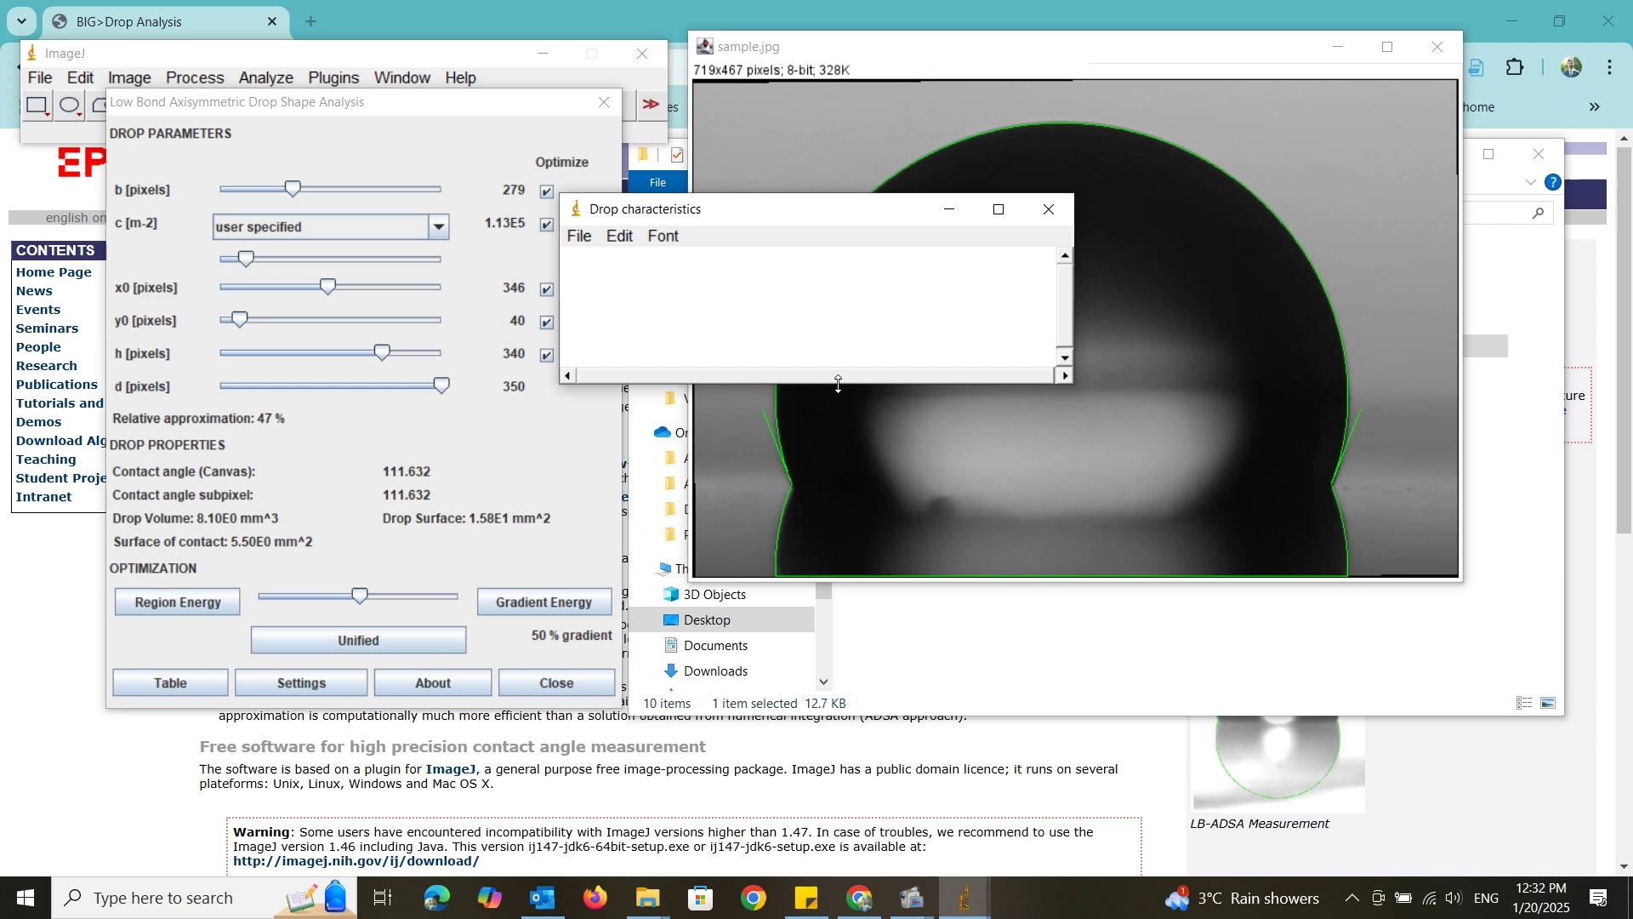